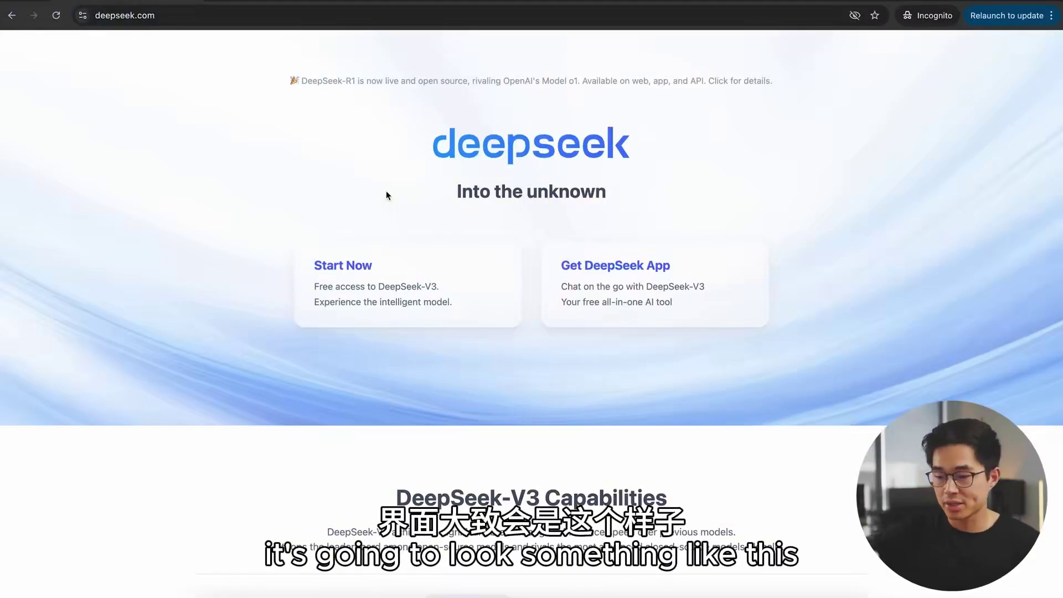
Look over the DeepSeek-V3 capabilities comparison on the homepage, and go through the free web chat's login page to account sign-up
left_click(395, 299)
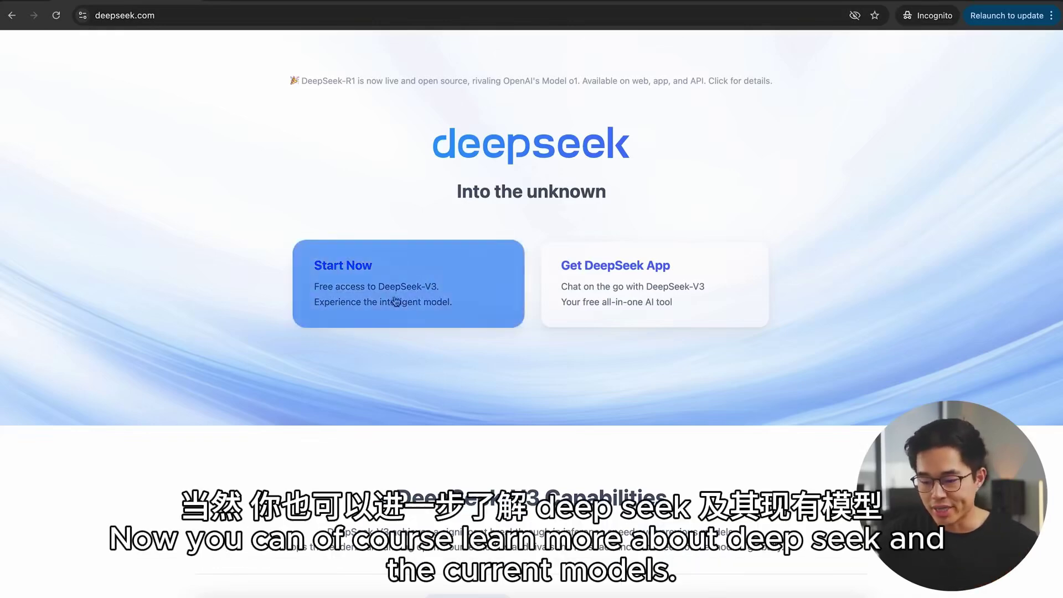
scroll(395, 301, "down", 7)
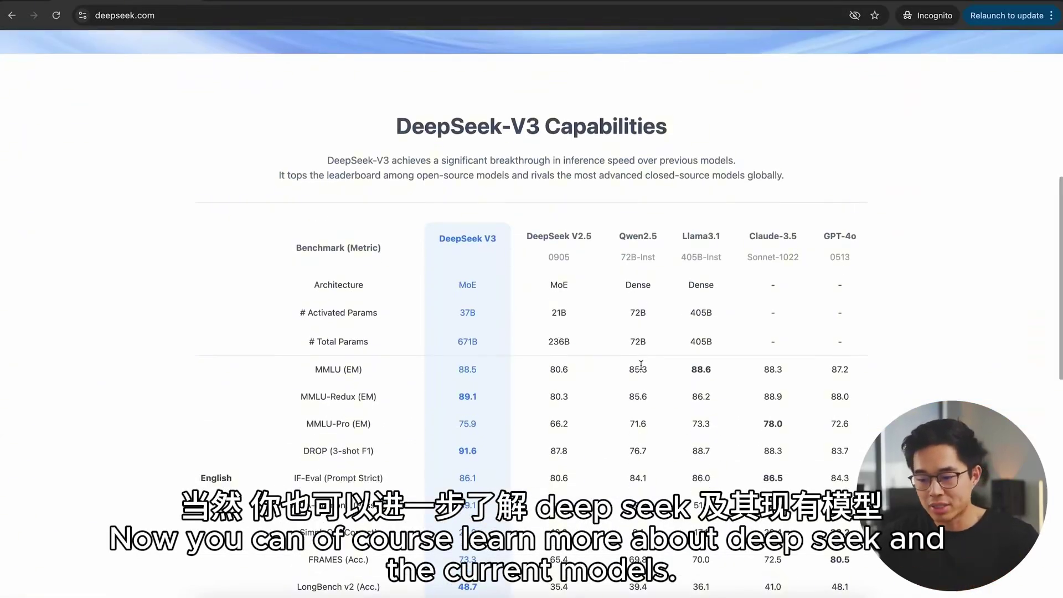
scroll(640, 365, "down", 1)
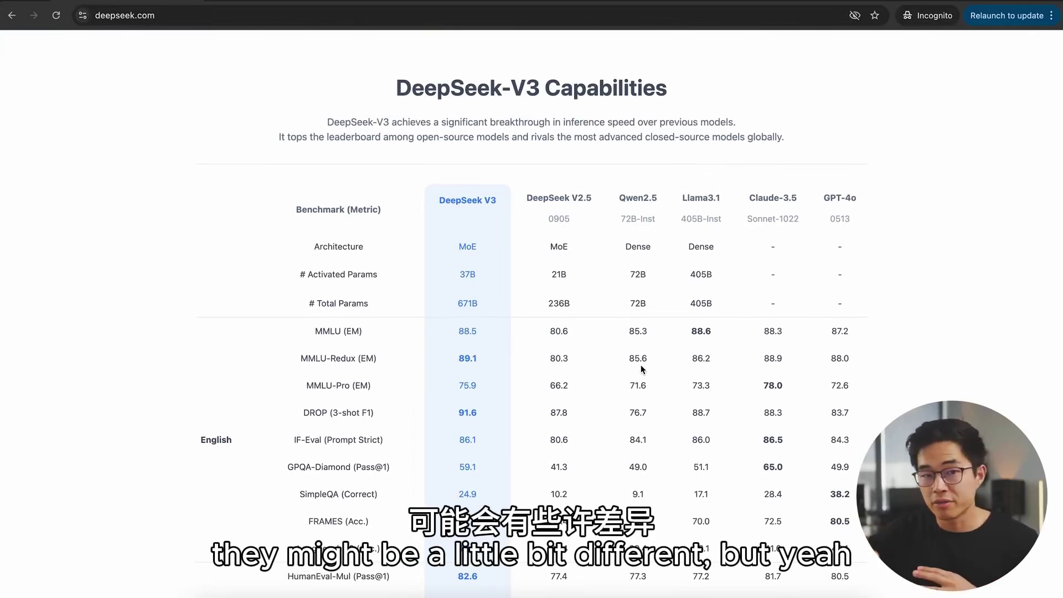
scroll(640, 364, "up", 8)
left_click(430, 311)
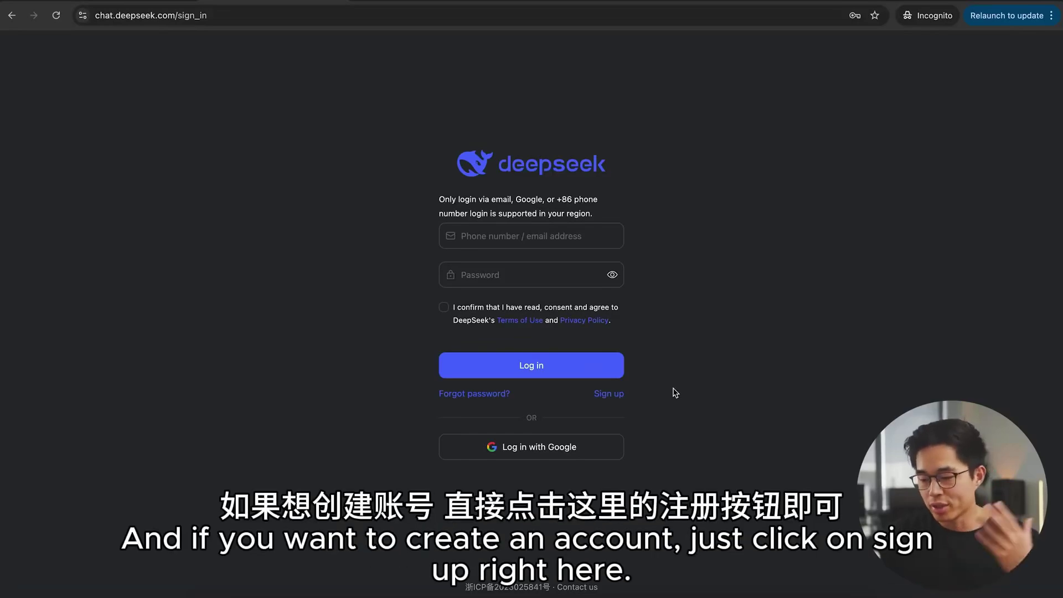
left_click(611, 394)
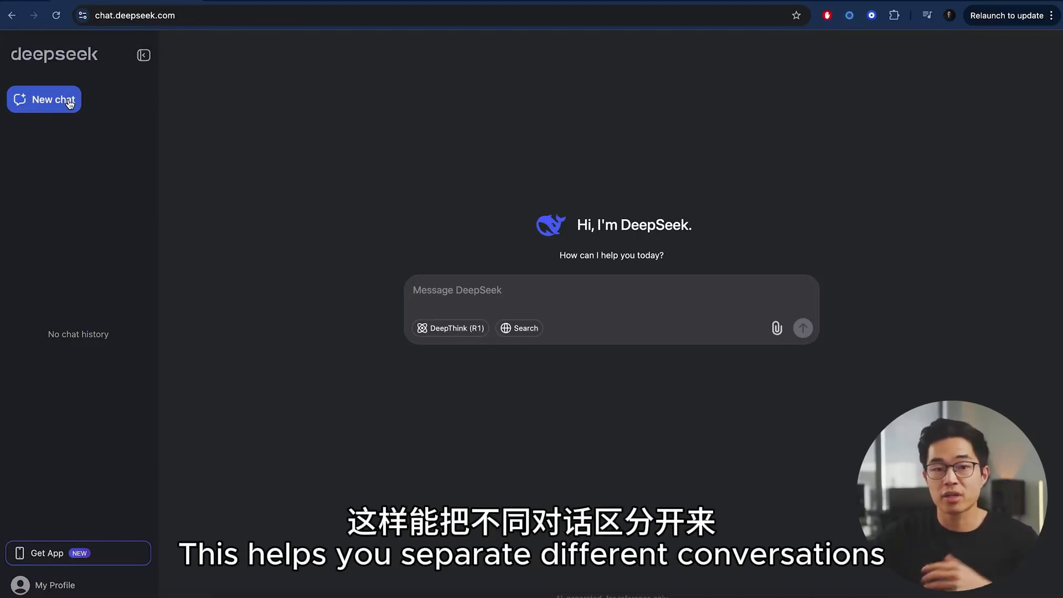
Enlarge the chat page by two zoom levels and enable the DeepThink (R1) reasoning model for the new message
key("super+equal")
key("super+equal")
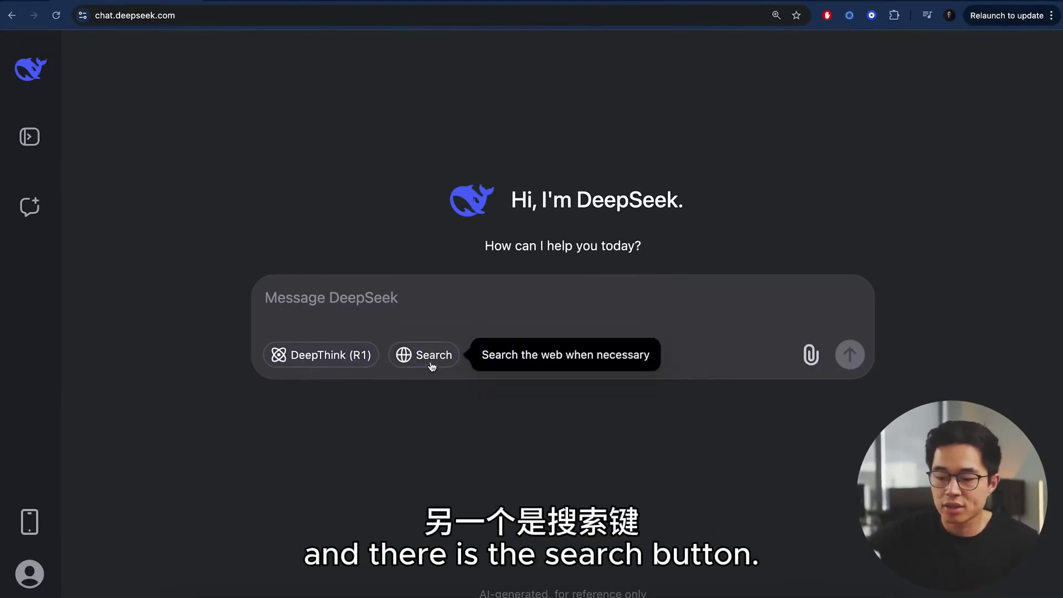
left_click(326, 358)
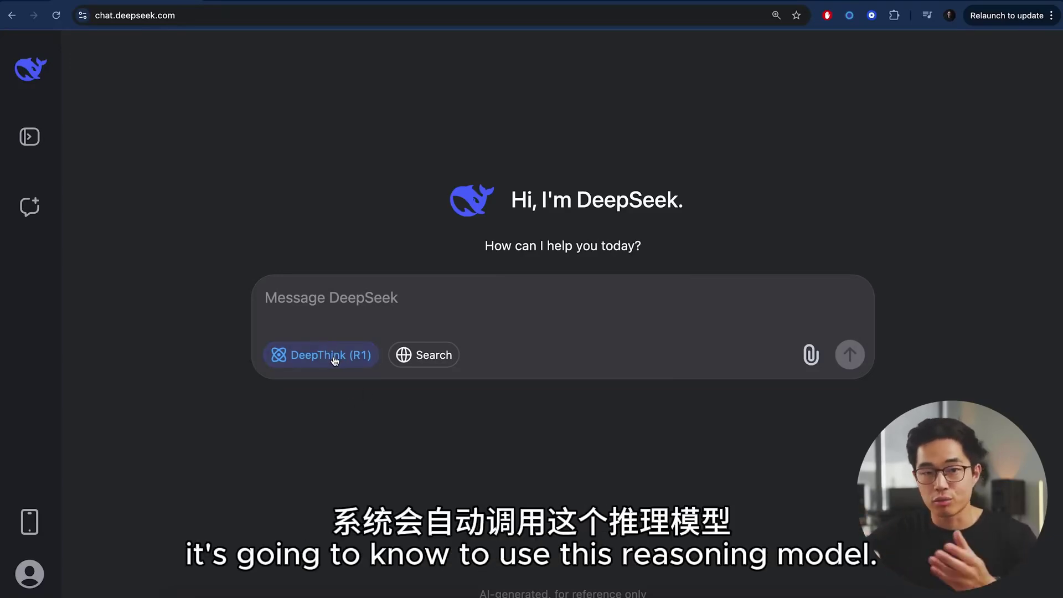
Try turning the web Search and DeepThink (R1) options on and off in different combinations
left_click(440, 361)
left_click(437, 358)
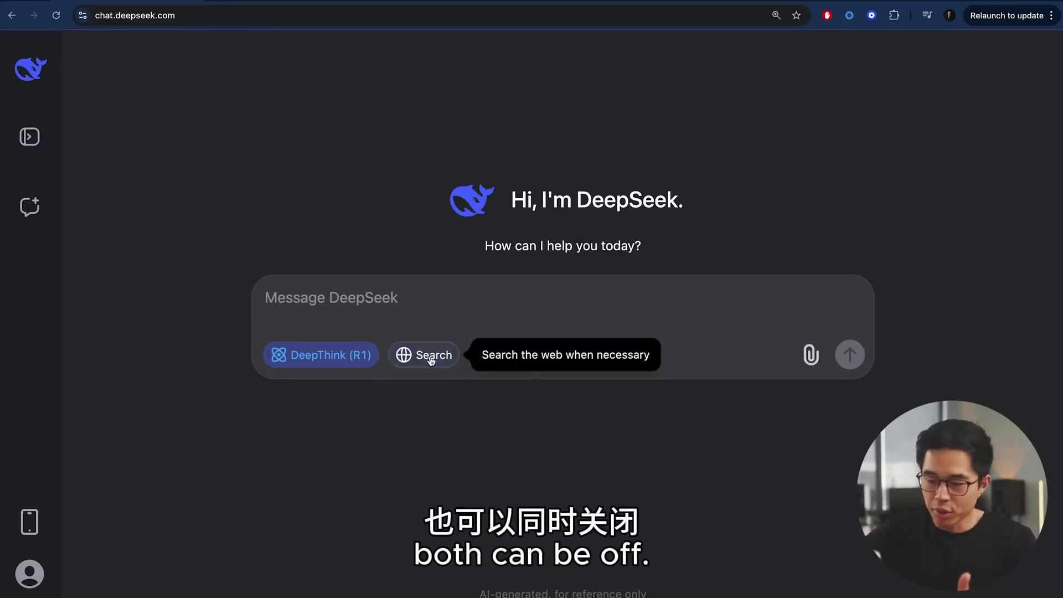
left_click(278, 356)
left_click(349, 355)
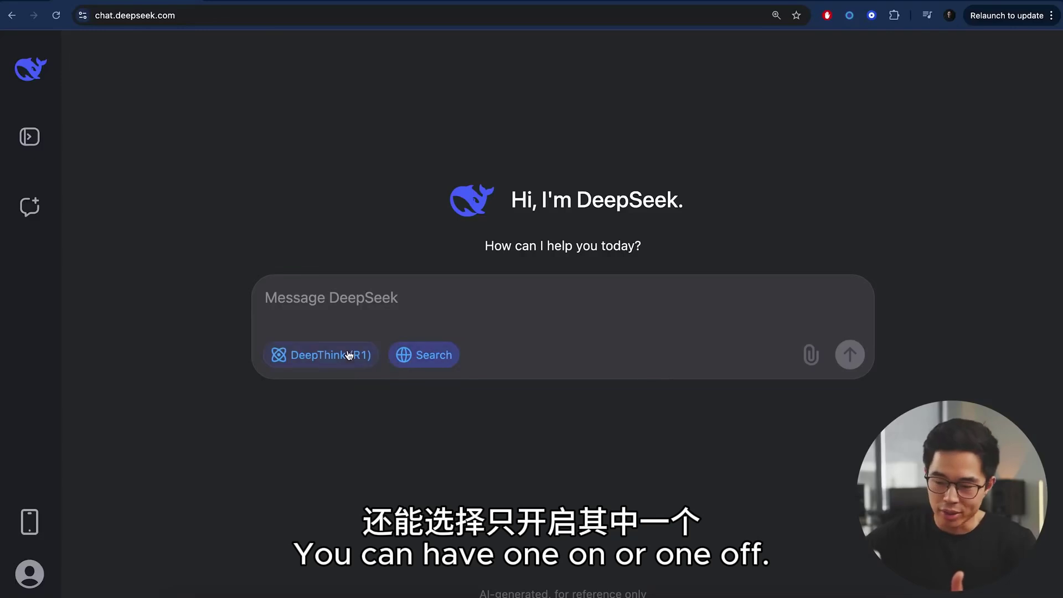
left_click(426, 354)
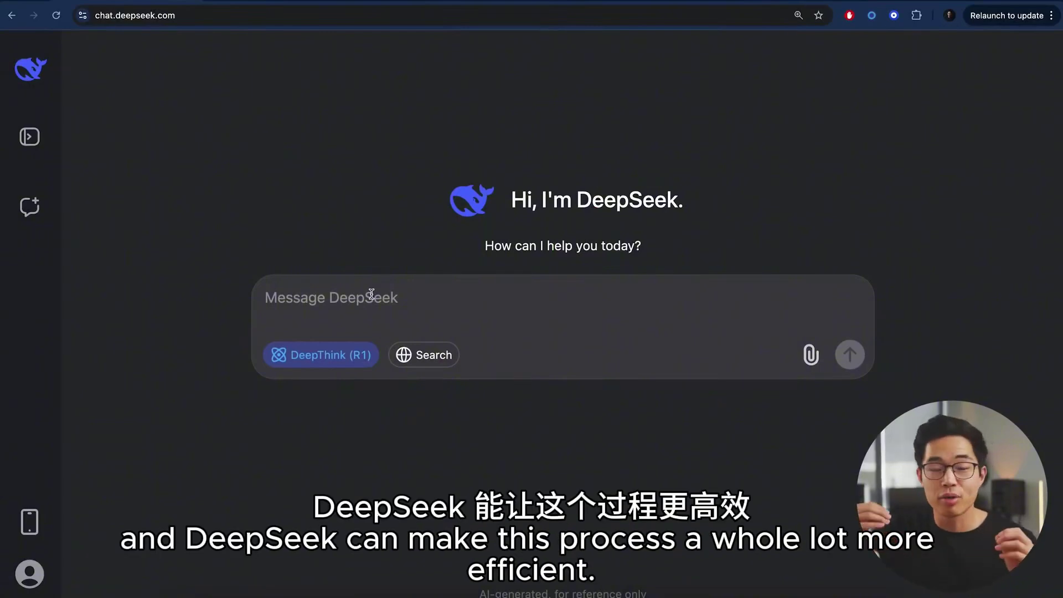
Submit the prompt "Write a professional email to a client explaining a delay in project delivery"
type("Write a professional email to a client explaining a delay in project delivery")
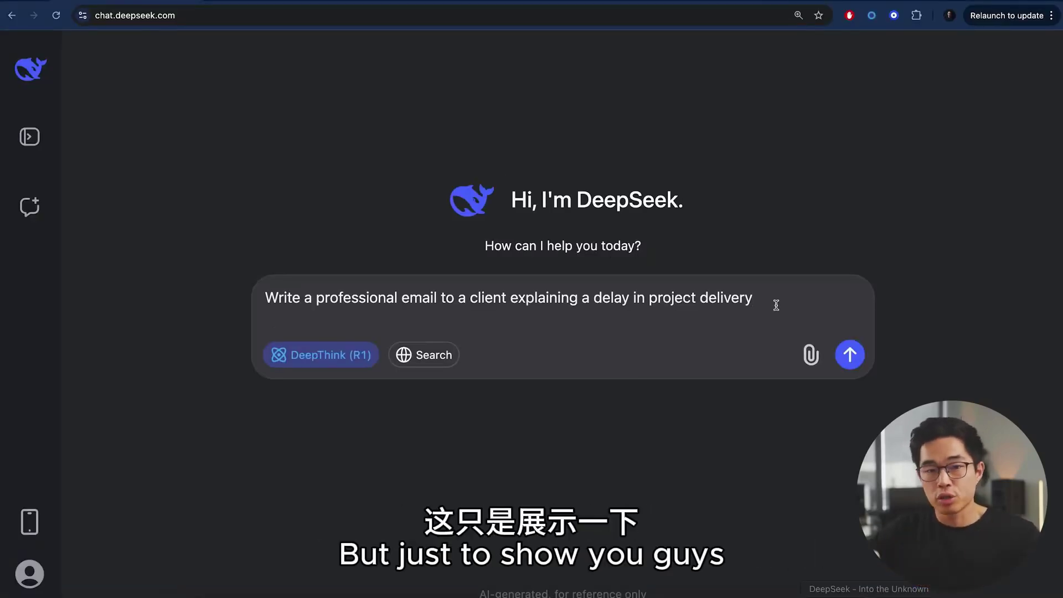
left_click(850, 356)
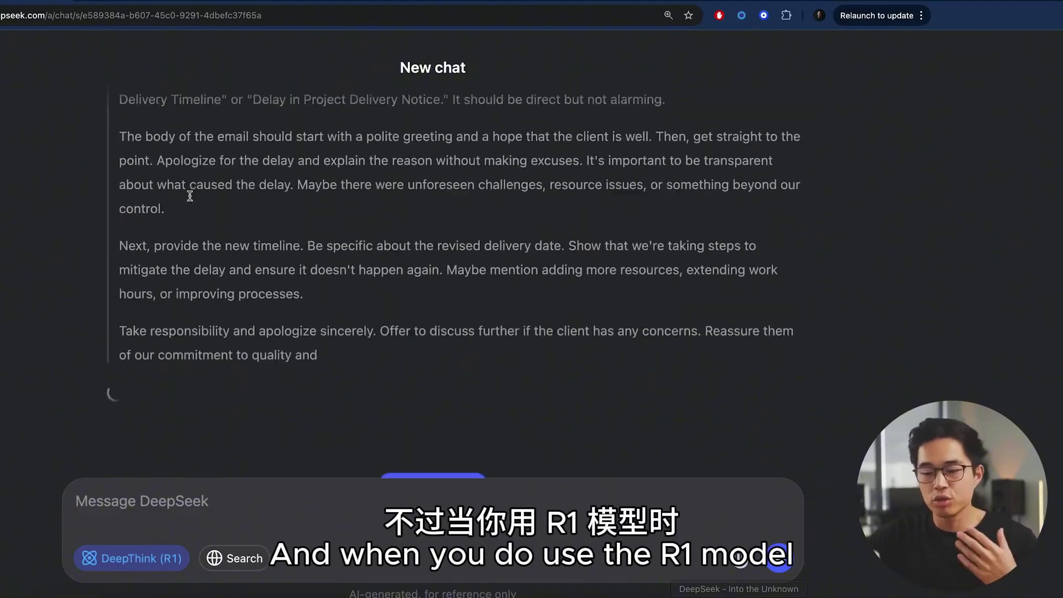
Examine the model's reasoning and the generated delay email, including the client name placeholder, the sign-off and the key notes
scroll(189, 196, "up", 4)
scroll(189, 196, "down", 3)
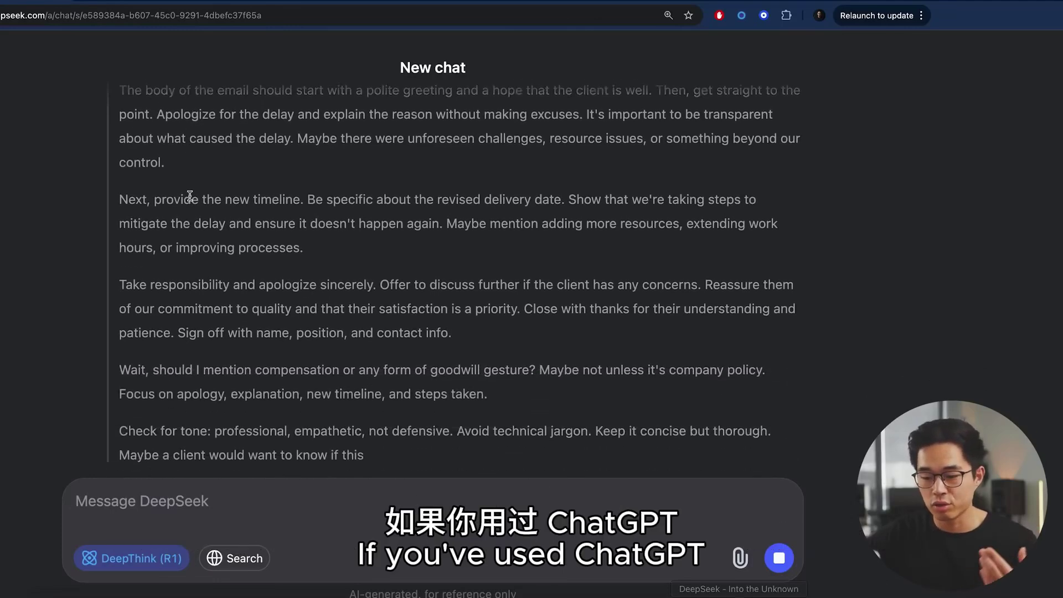
scroll(190, 199, "up", 5)
scroll(189, 197, "down", 4)
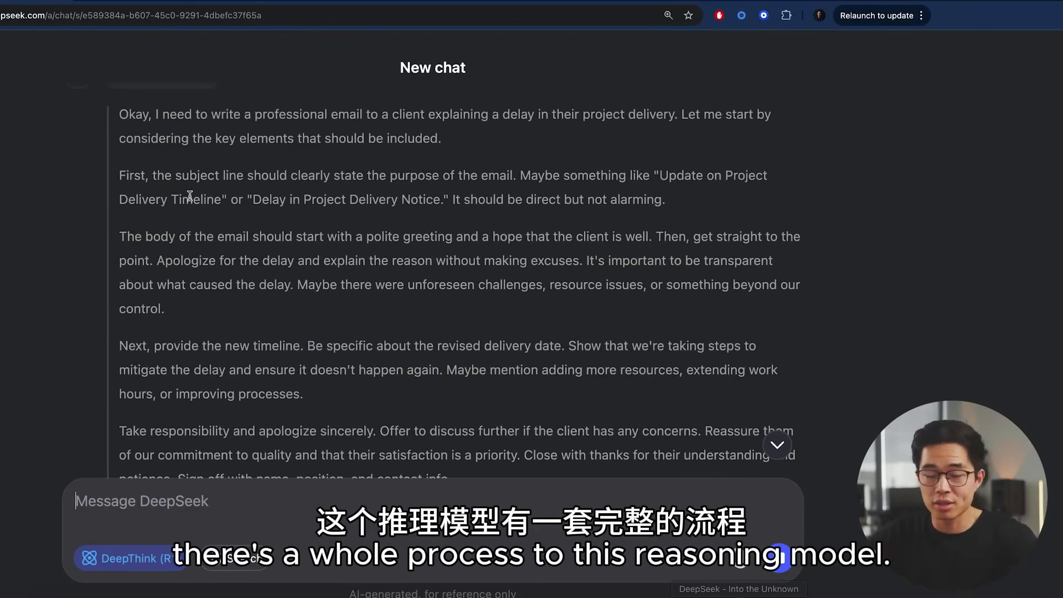
scroll(189, 196, "down", 10)
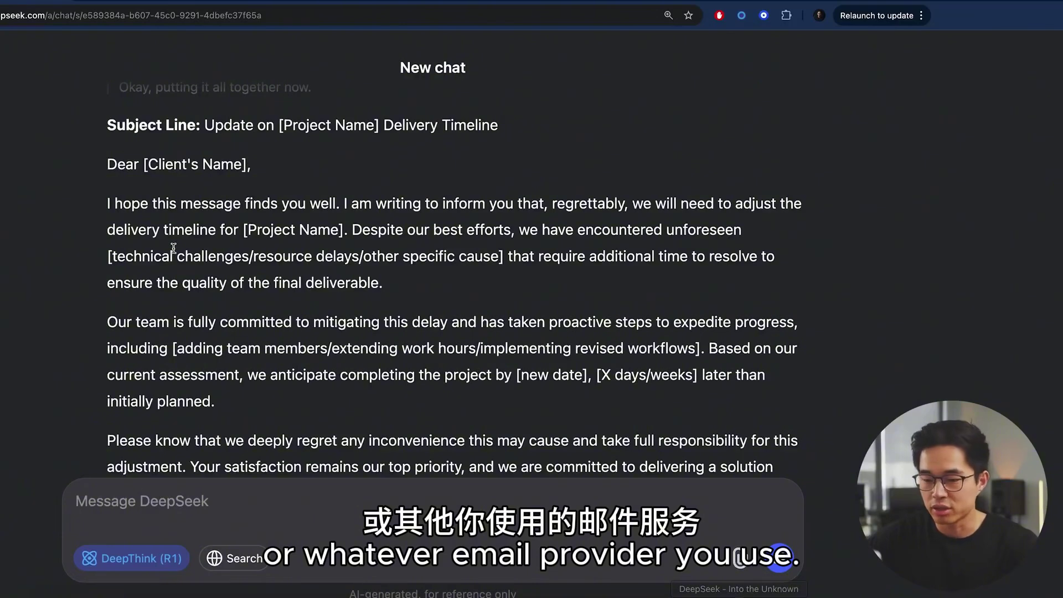
left_click_drag(143, 164, 247, 165)
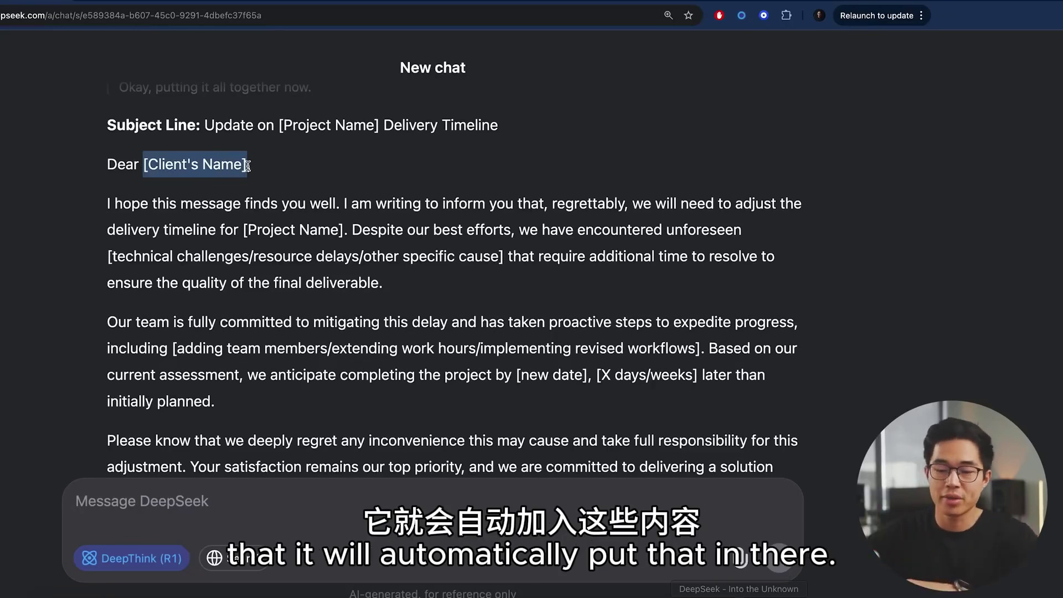
scroll(392, 394, "down", 6)
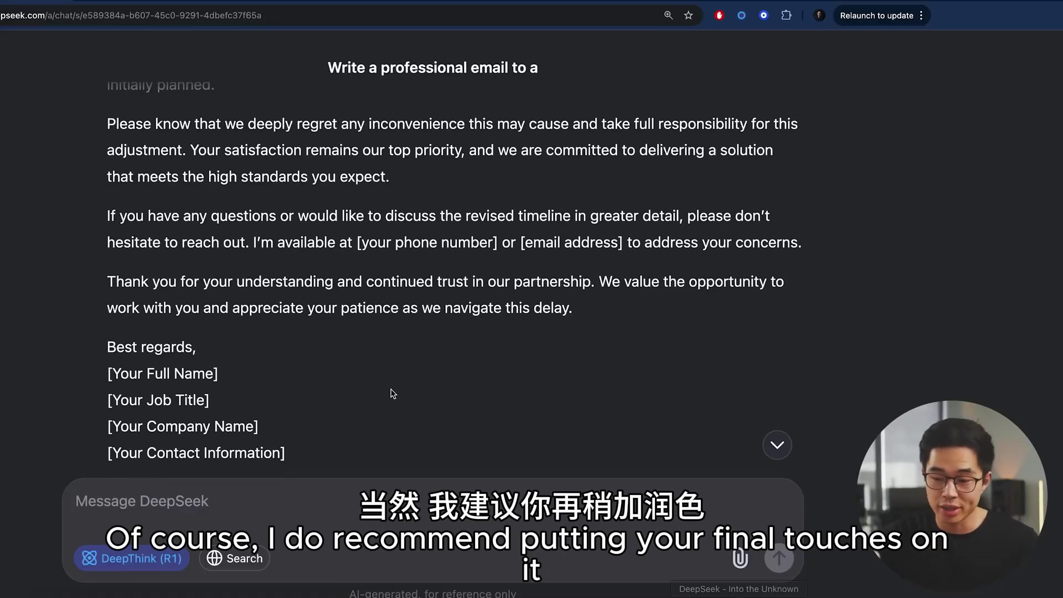
scroll(392, 394, "up", 1)
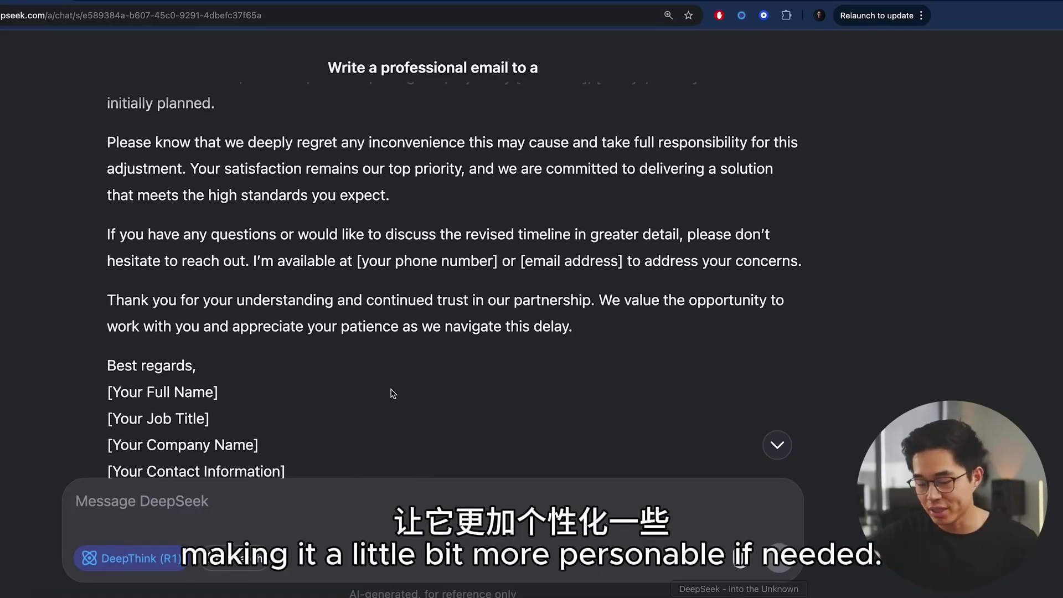
scroll(392, 393, "up", 5)
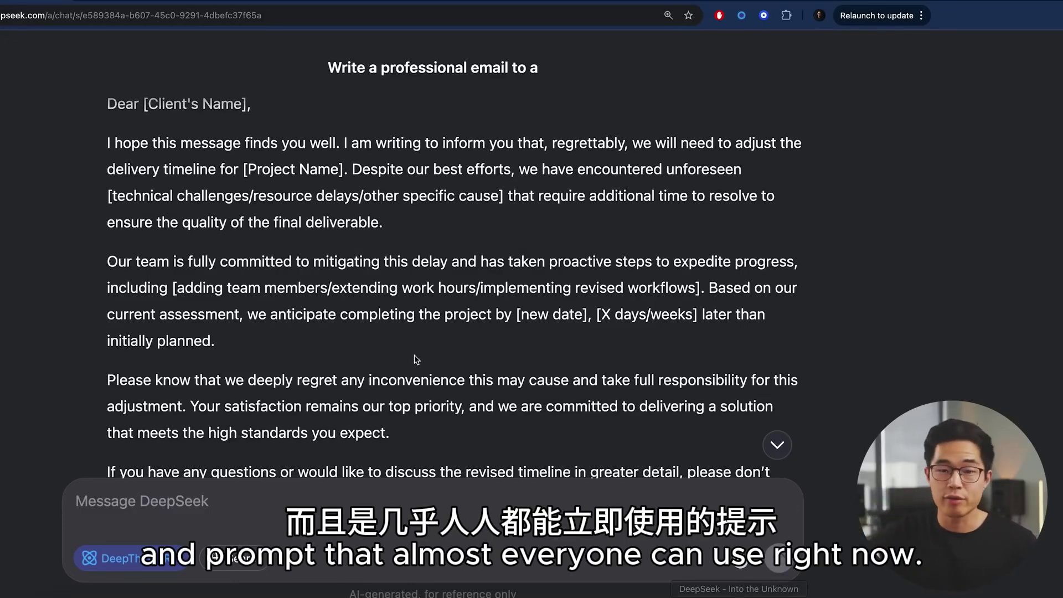
scroll(416, 359, "down", 4)
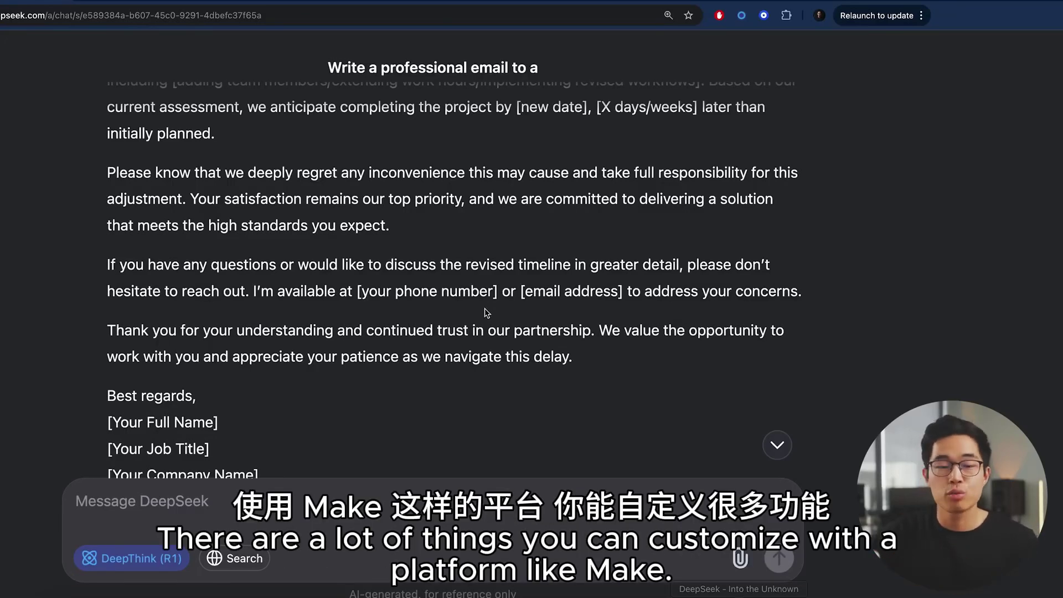
scroll(490, 398, "down", 2)
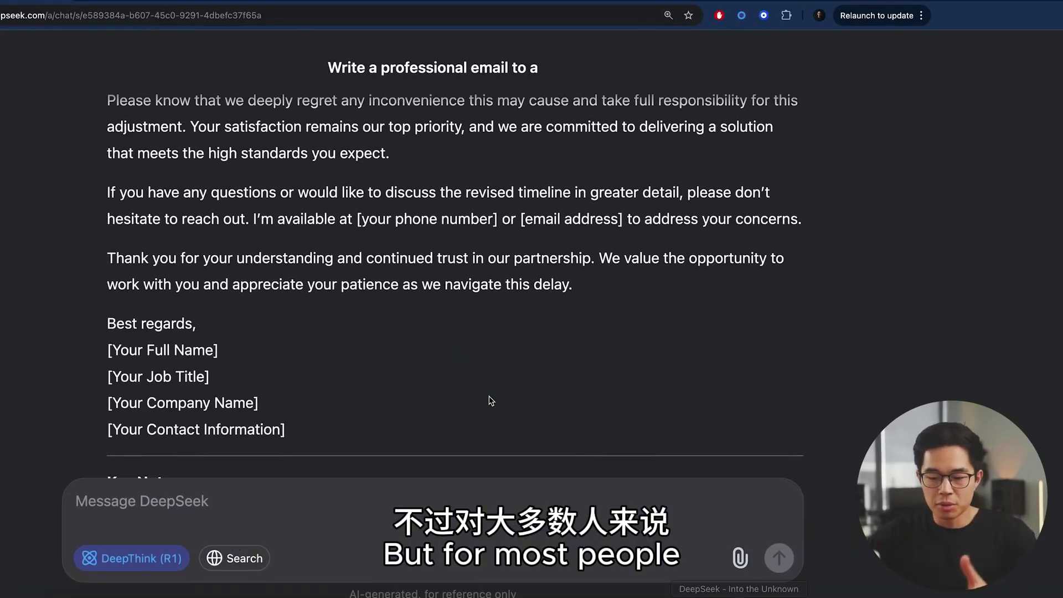
scroll(490, 400, "down", 3)
scroll(490, 400, "down", 5)
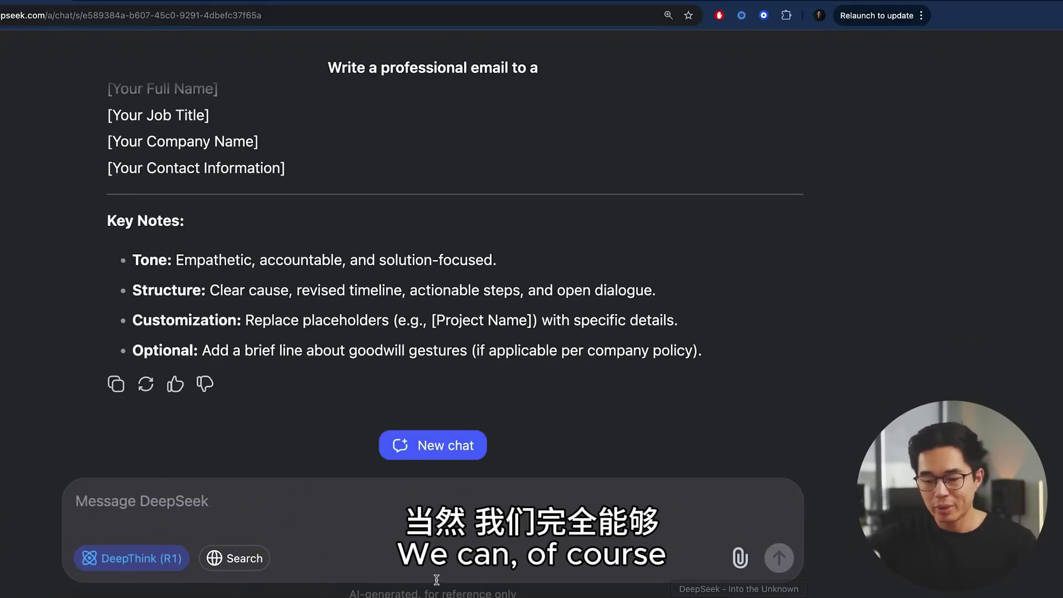
Submit the prompt "Write a 300-word blog post about the benefits of remote work" in the same chat
left_click(235, 511)
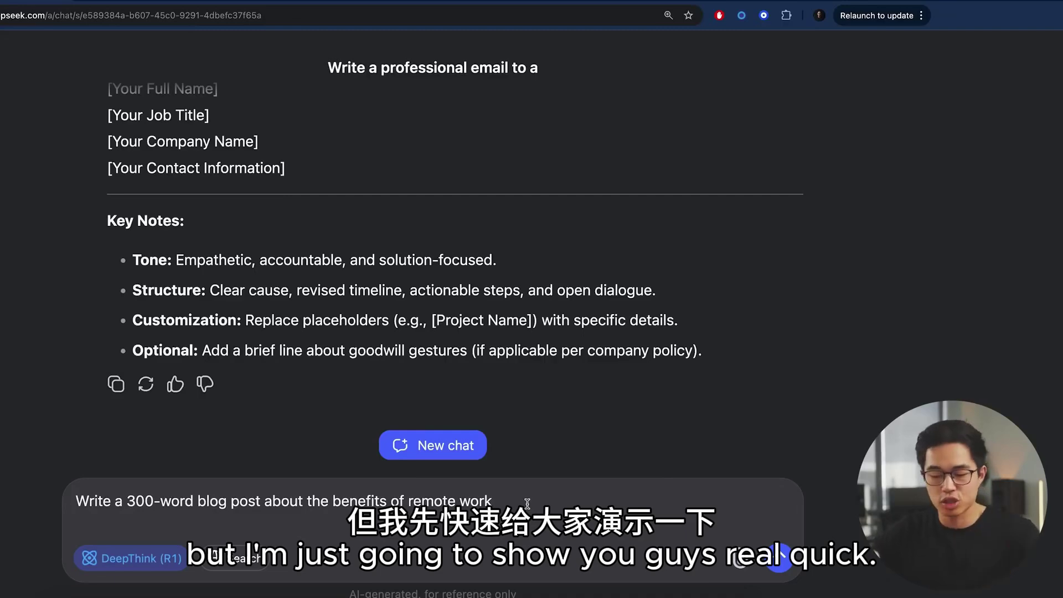
key("Return")
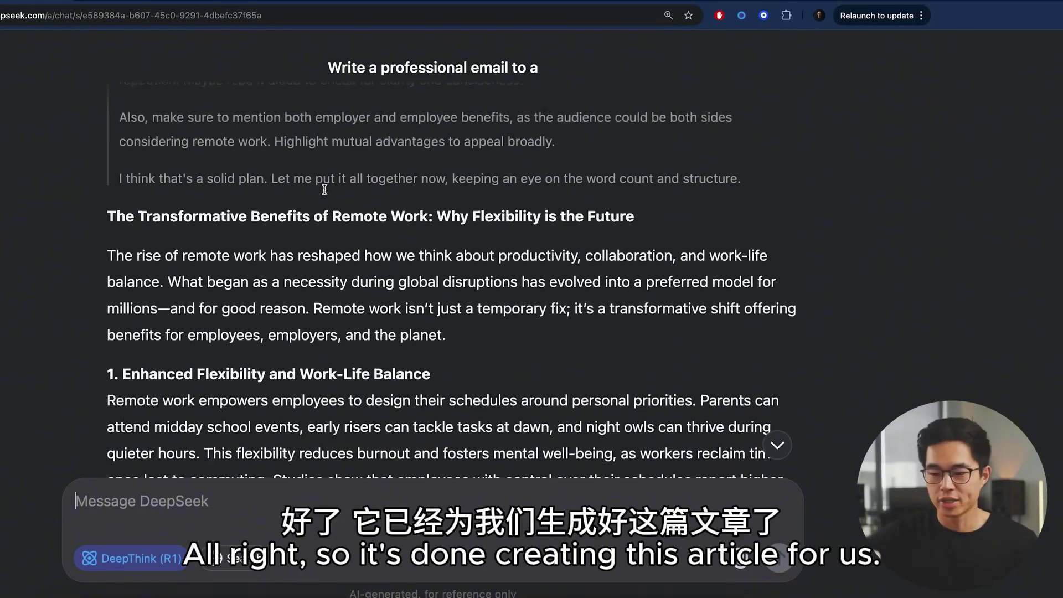
Examine the reasoning and the generated remote work blog post, from its headline through the word count, tone and SEO keywords
scroll(249, 171, "up", 7)
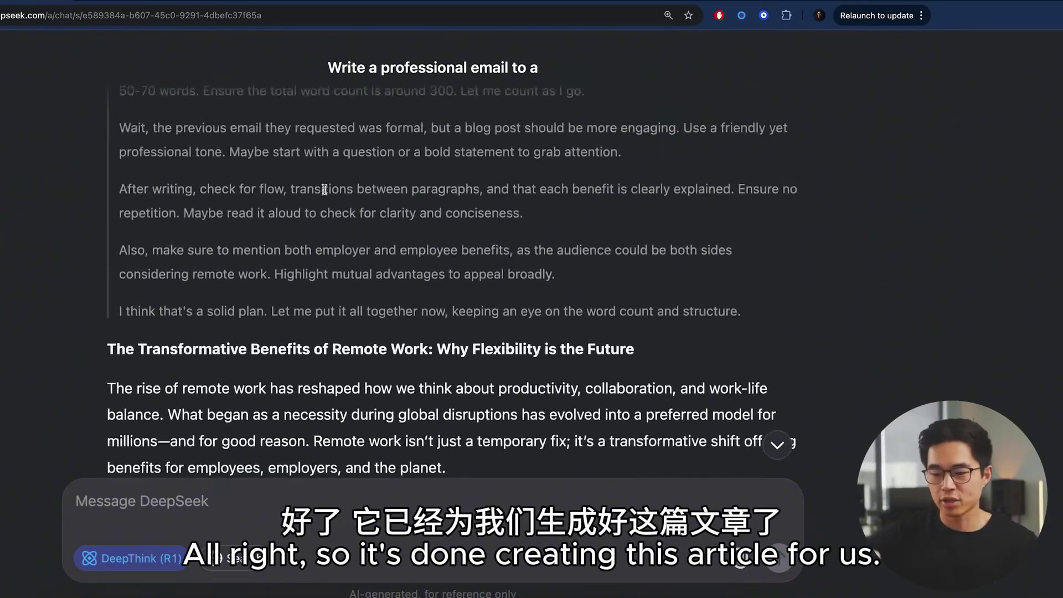
scroll(324, 190, "down", 10)
scroll(324, 189, "up", 2)
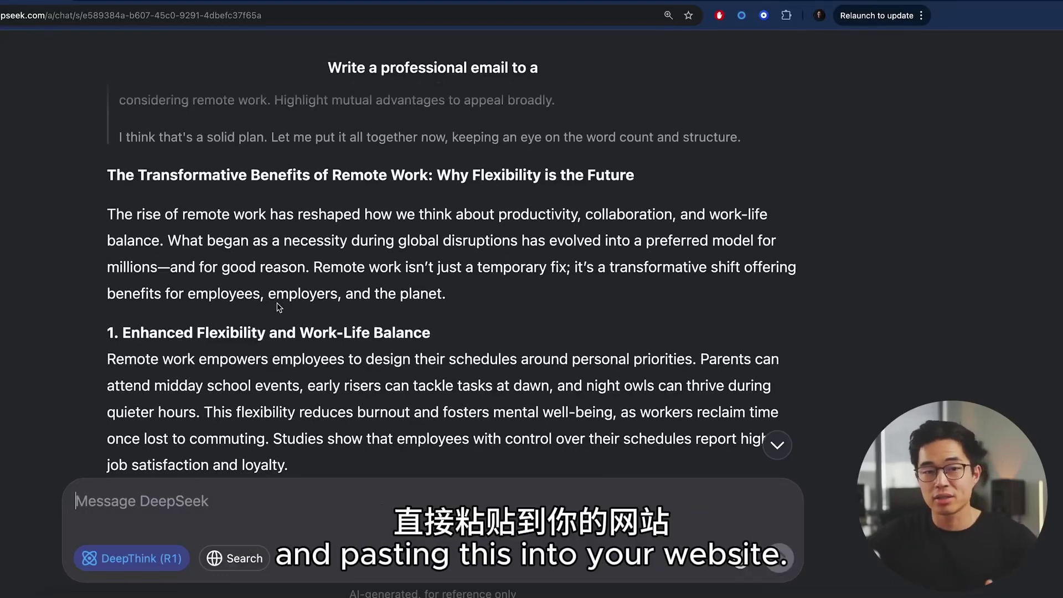
scroll(278, 307, "down", 2)
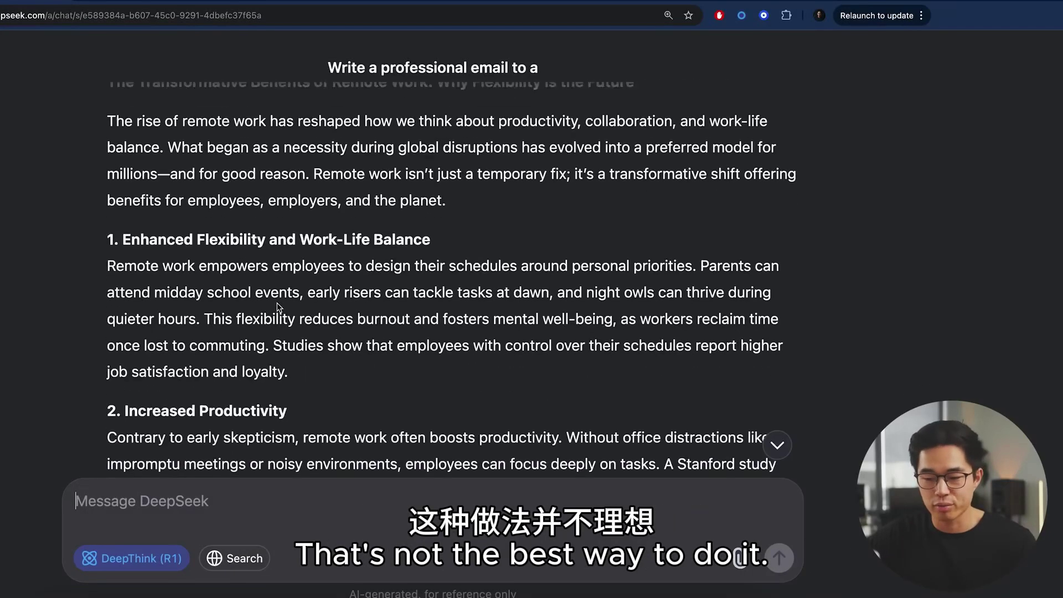
scroll(279, 308, "down", 8)
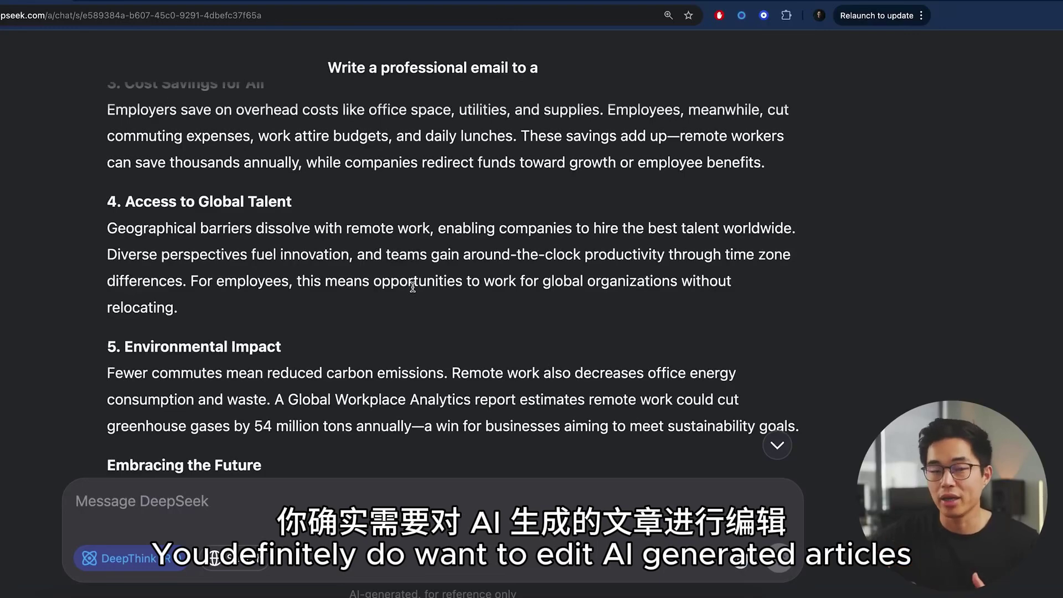
scroll(413, 286, "down", 5)
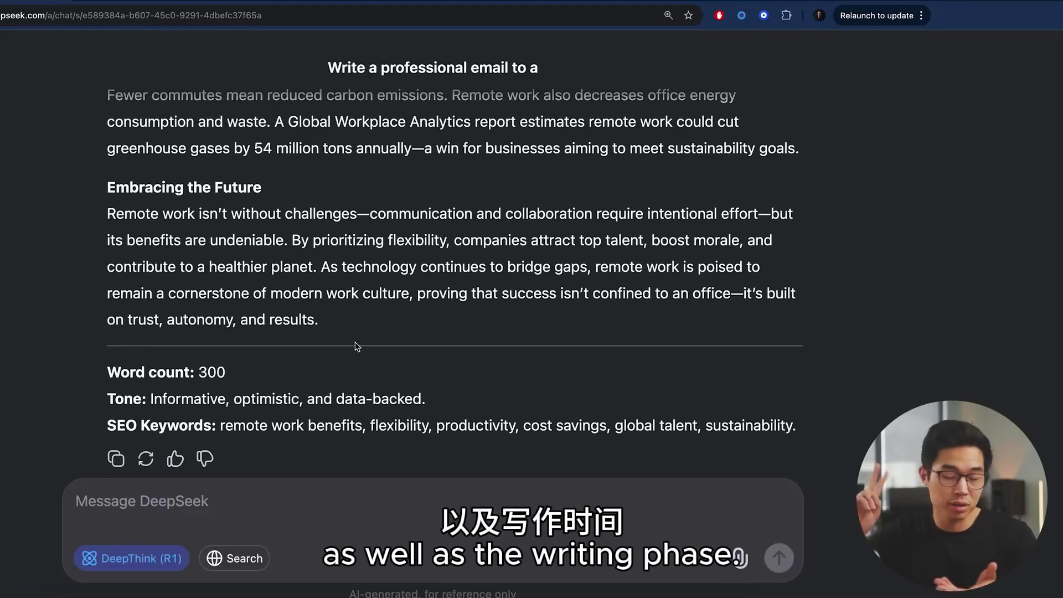
scroll(312, 363, "down", 2)
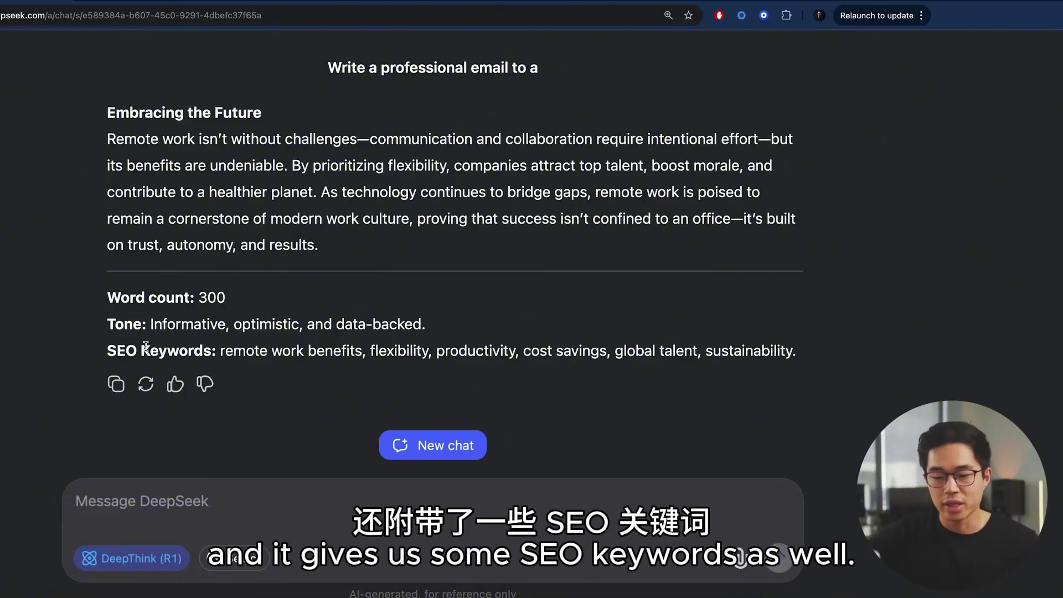
left_click_drag(110, 354, 221, 351)
left_click(213, 353)
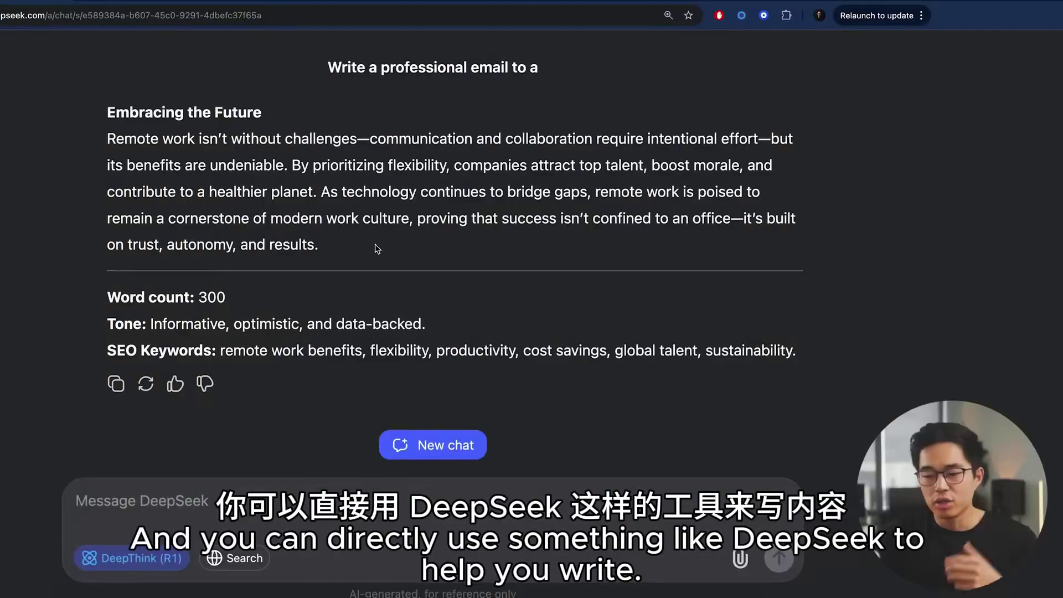
scroll(377, 248, "up", 3)
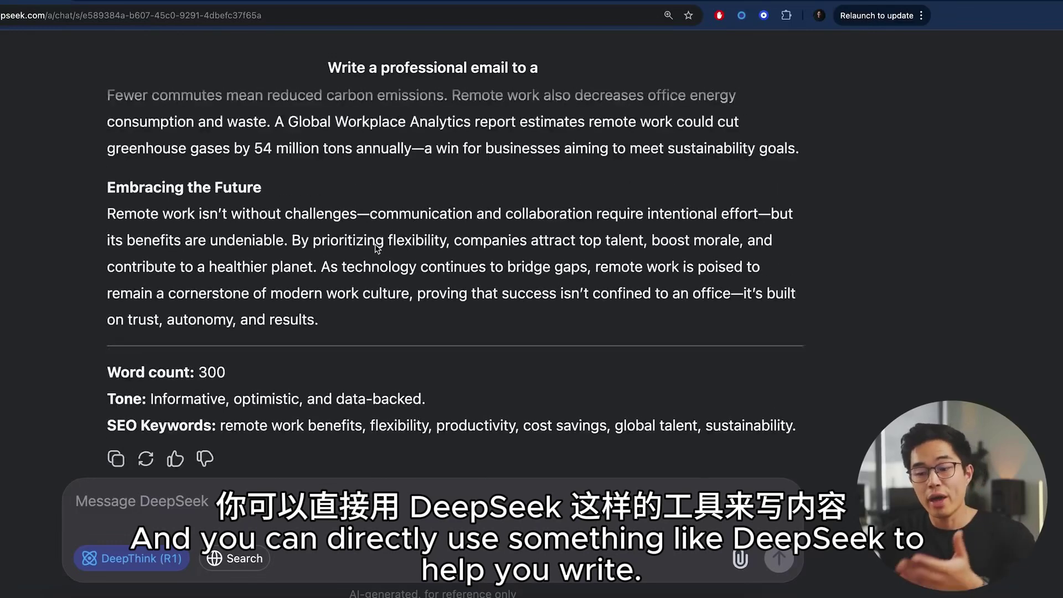
scroll(377, 248, "up", 1)
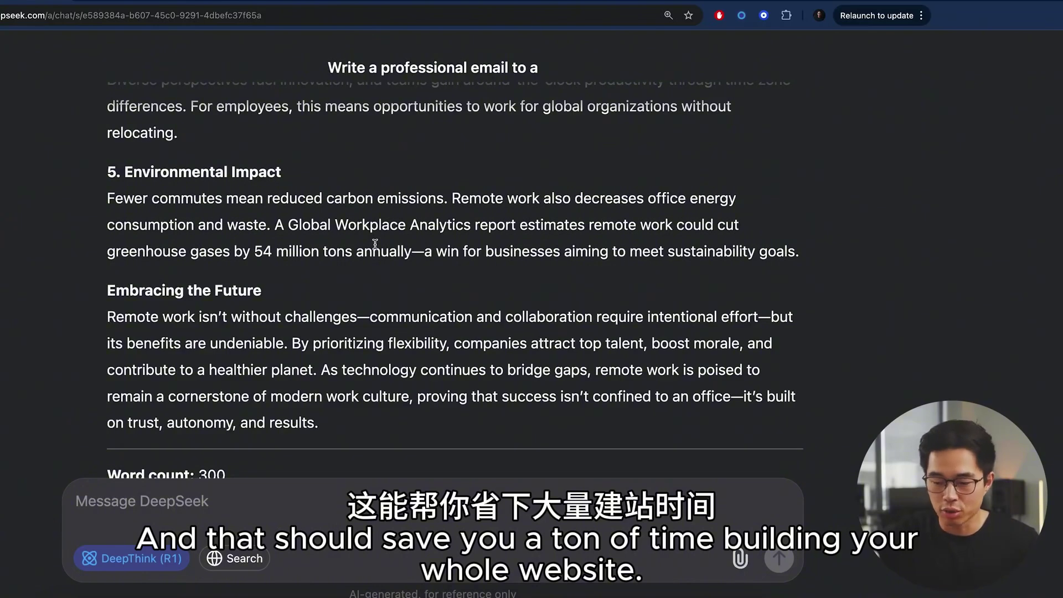
scroll(375, 244, "down", 4)
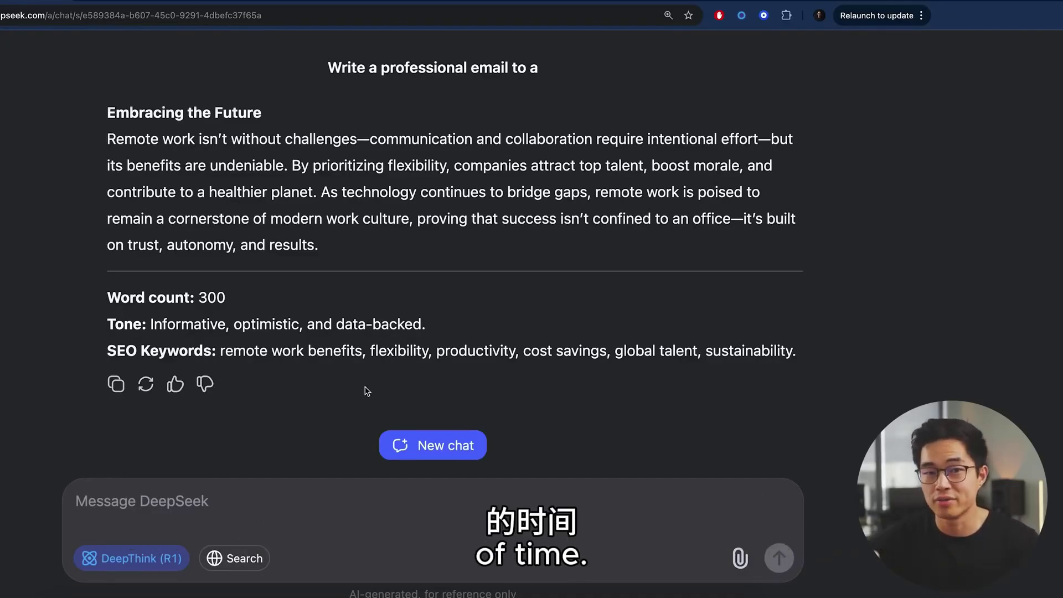
scroll(343, 421, "up", 5)
scroll(293, 482, "down", 5)
Request a 15 second Instagram reel script about the benefits of remote work, with an engaging hook and clear call to action to book a call
left_click(269, 519)
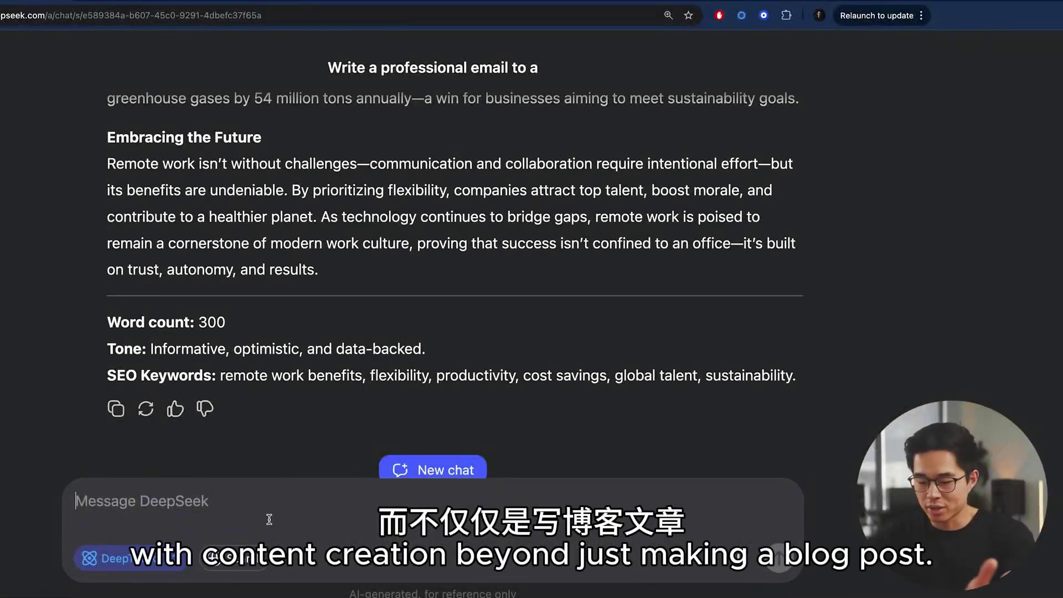
scroll(378, 389, "up", 2)
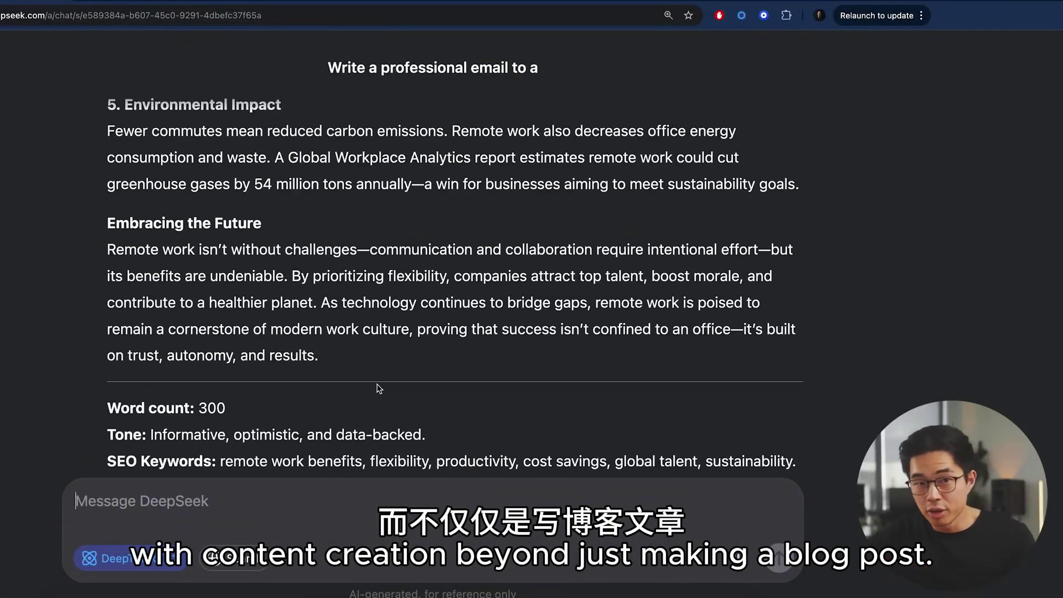
scroll(378, 388, "down", 3)
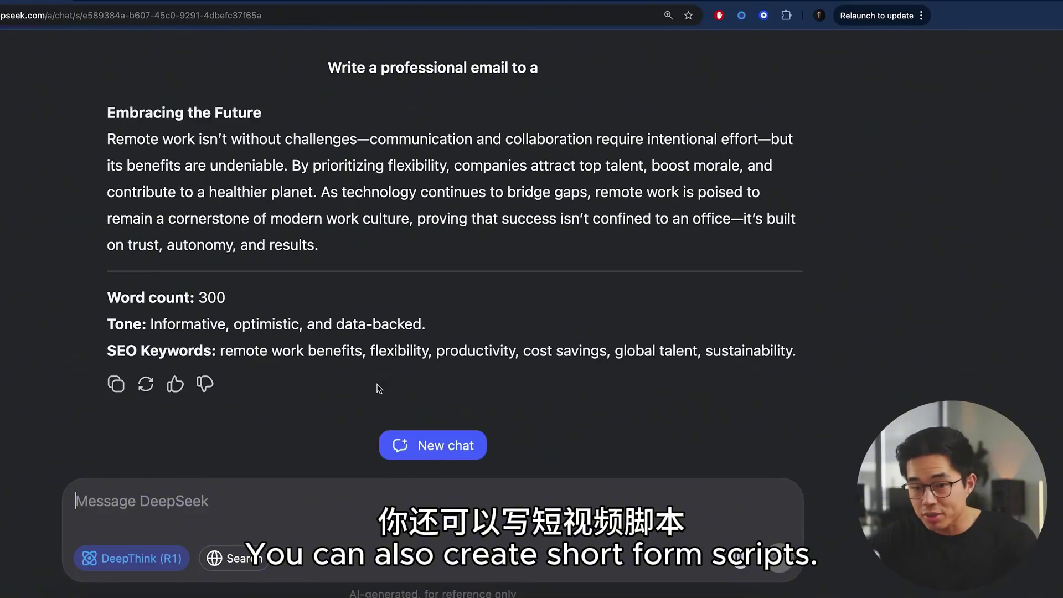
key("super+v")
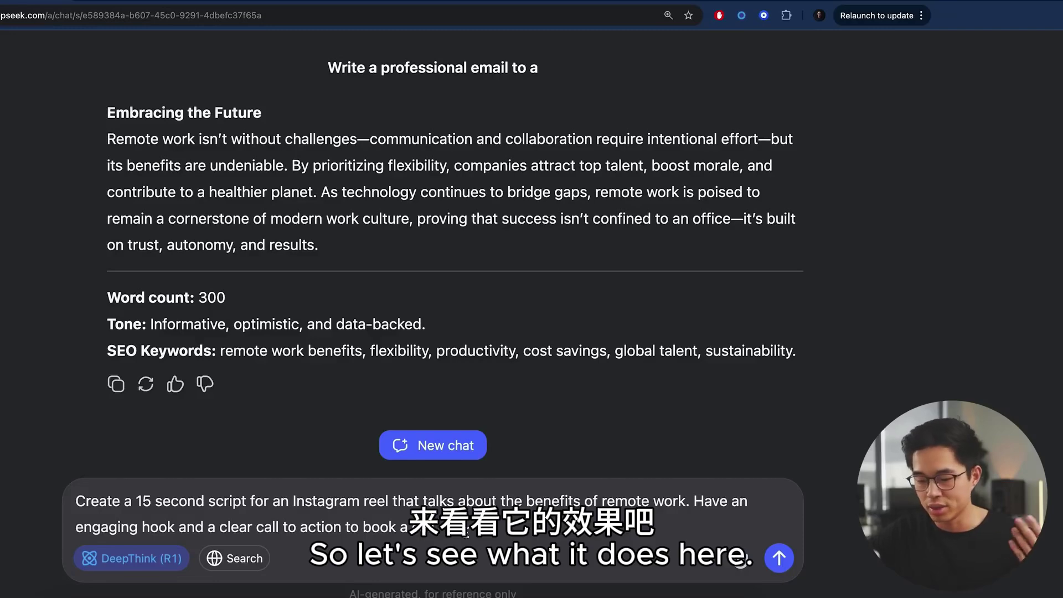
key("Return")
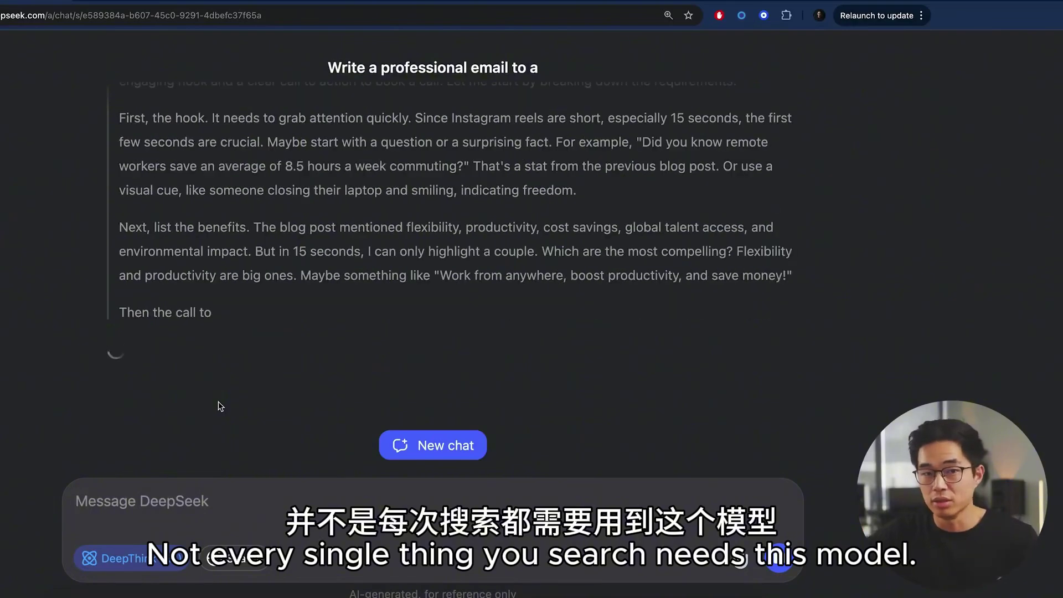
Examine the model's reasoning and the generated Instagram reel script, from the timed scenes through the tone, music and "Why It Works" notes
scroll(315, 389, "up", 5)
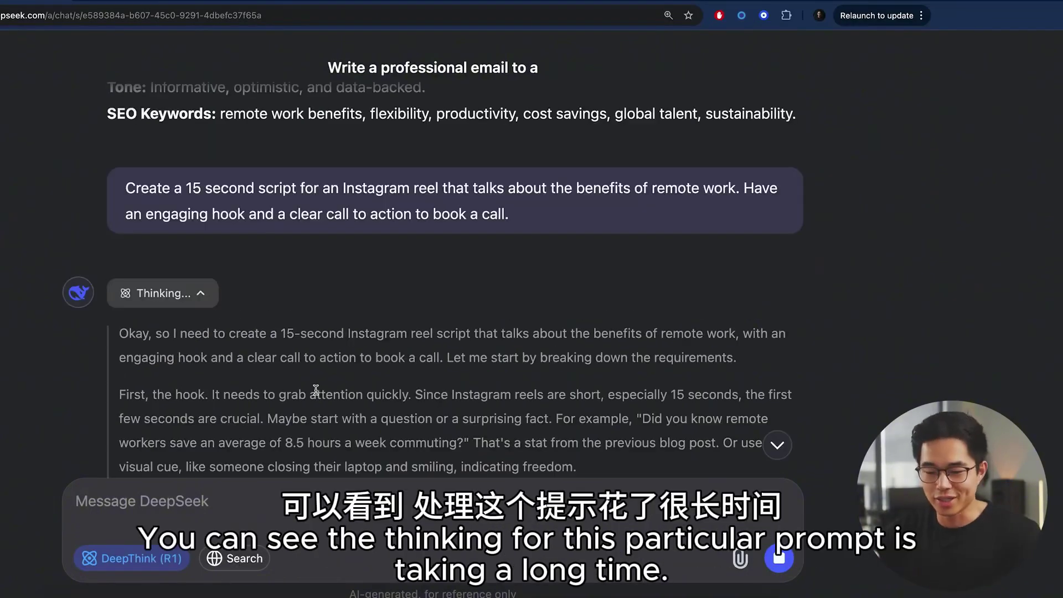
scroll(316, 389, "down", 15)
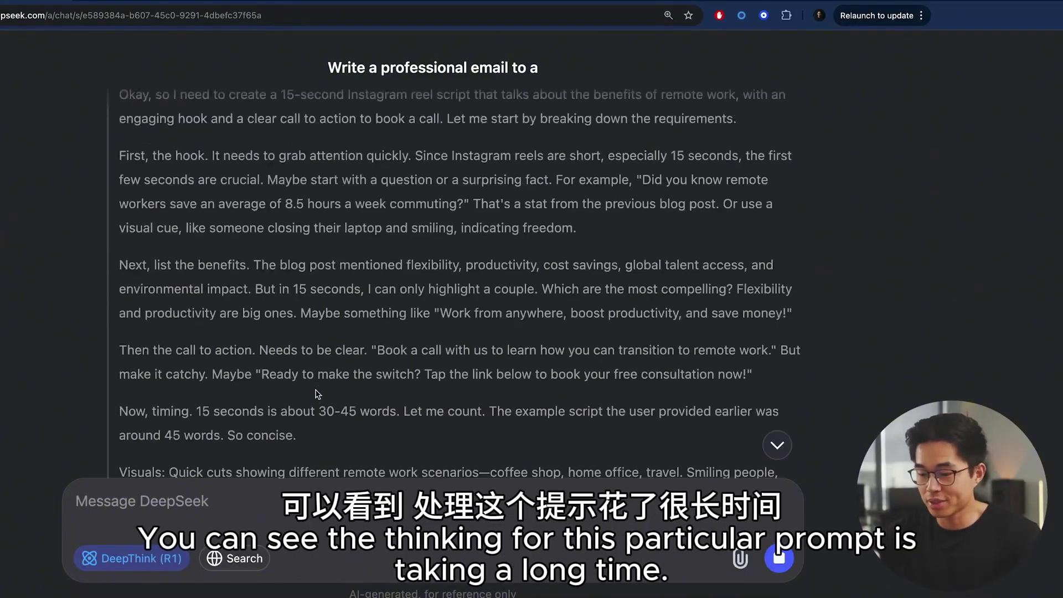
scroll(317, 394, "down", 2)
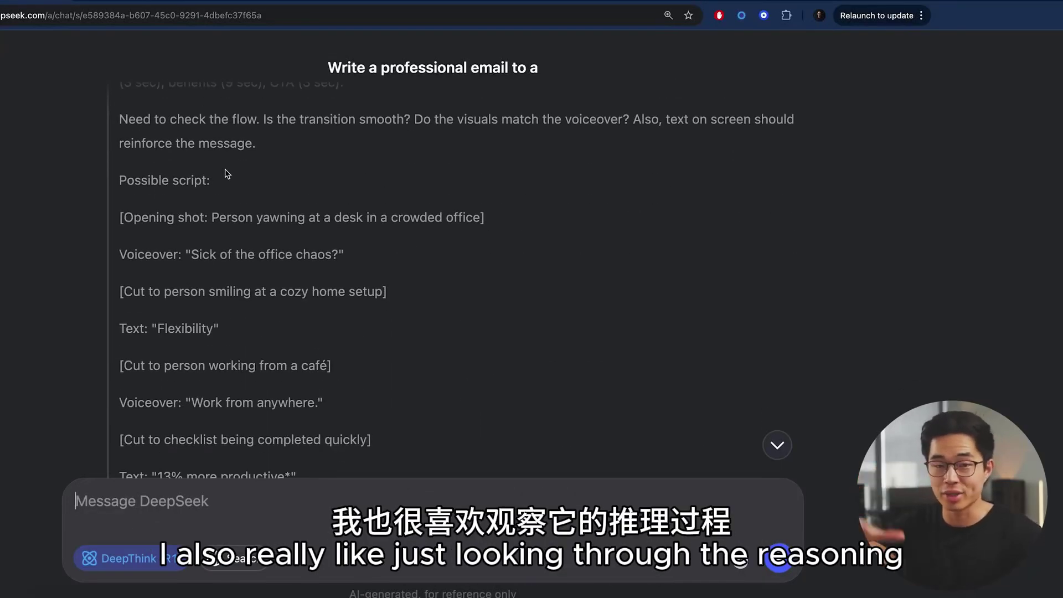
left_click_drag(226, 171, 308, 333)
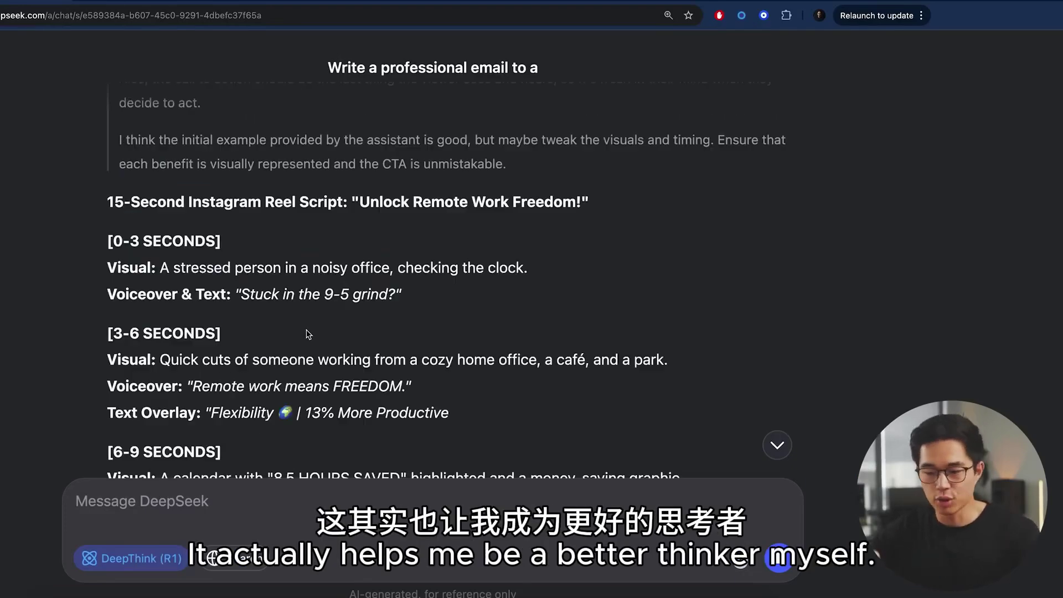
scroll(446, 339, "down", 1)
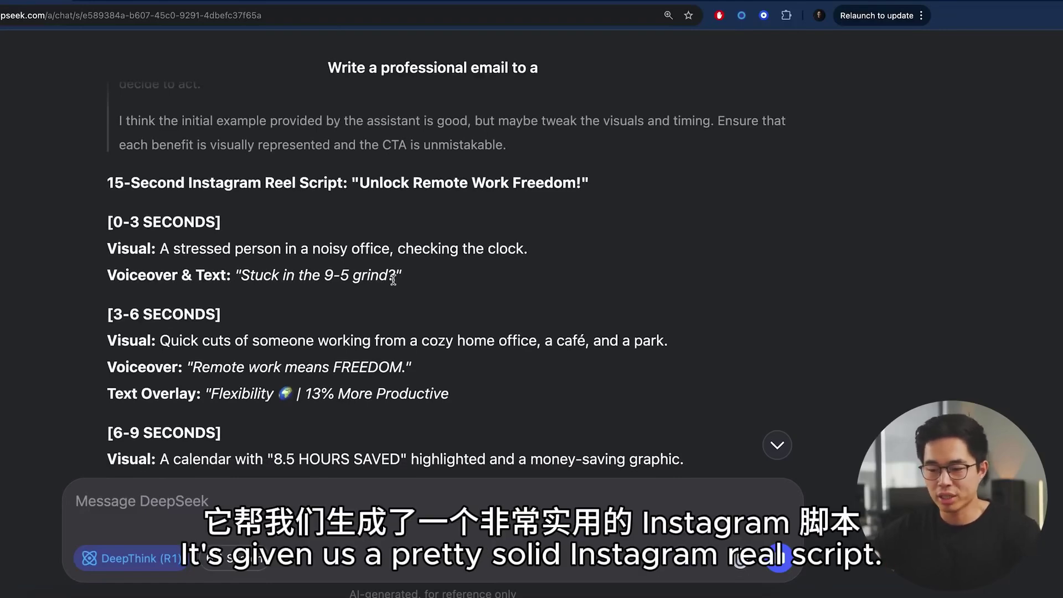
scroll(393, 280, "down", 1)
scroll(503, 324, "down", 6)
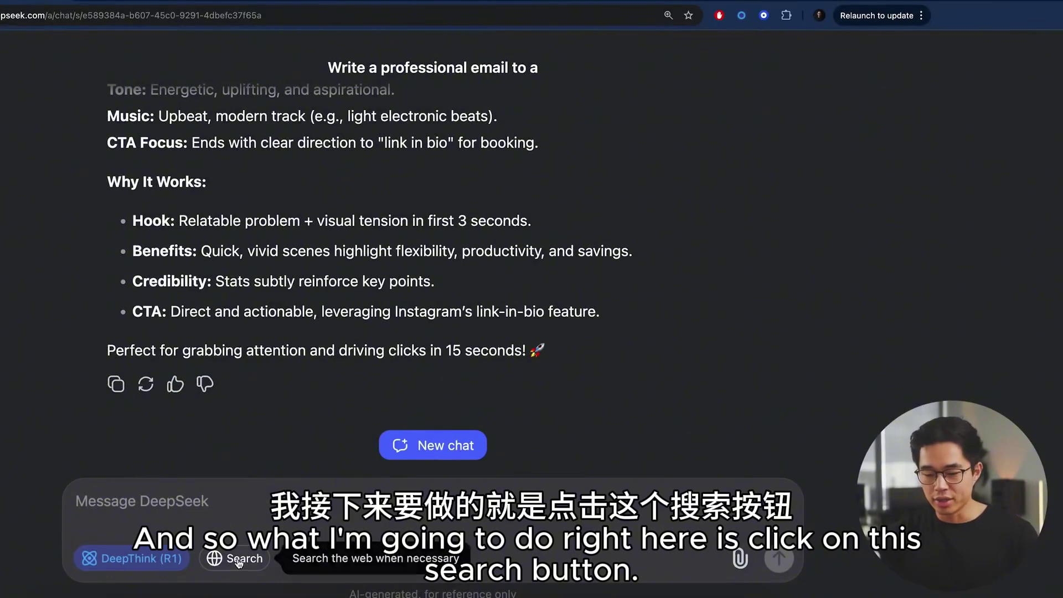
Enable web search alongside DeepThink (R1) and submit the prompt "Explain quantum computing in simple terms"
left_click(239, 562)
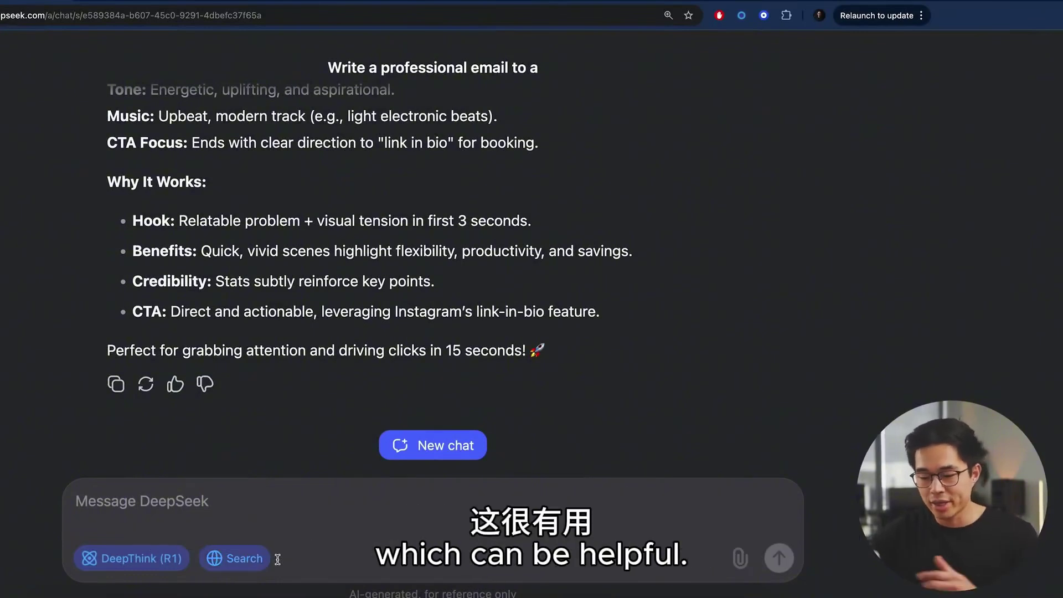
left_click(371, 492)
type("Explain quantum computing in simple terms")
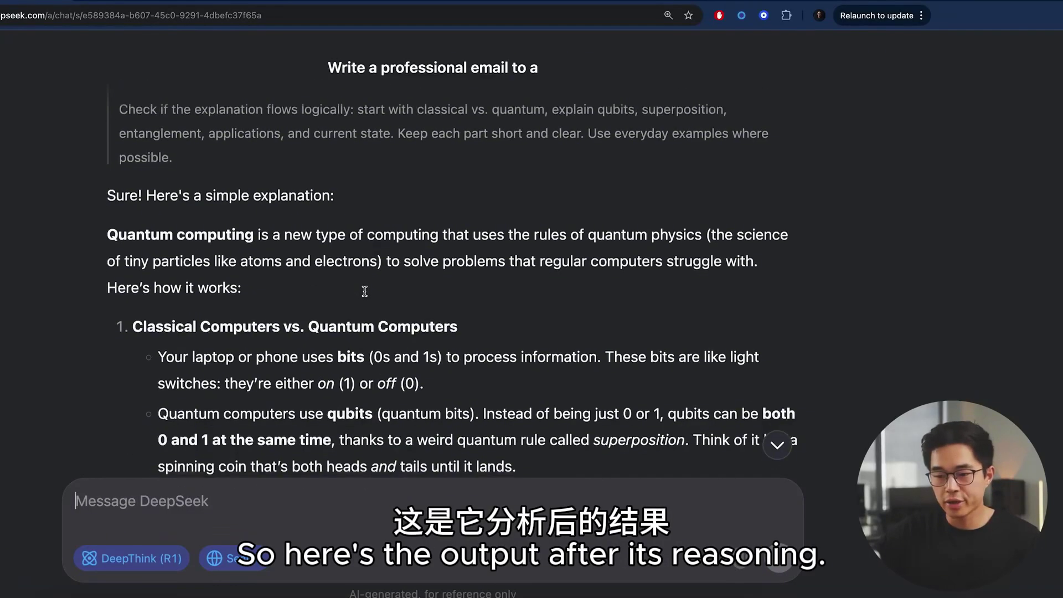
Examine the quantum computing explanation, from its definition and the classical comparison through entanglement, the catch and the closing summary
scroll(274, 124, "up", 2)
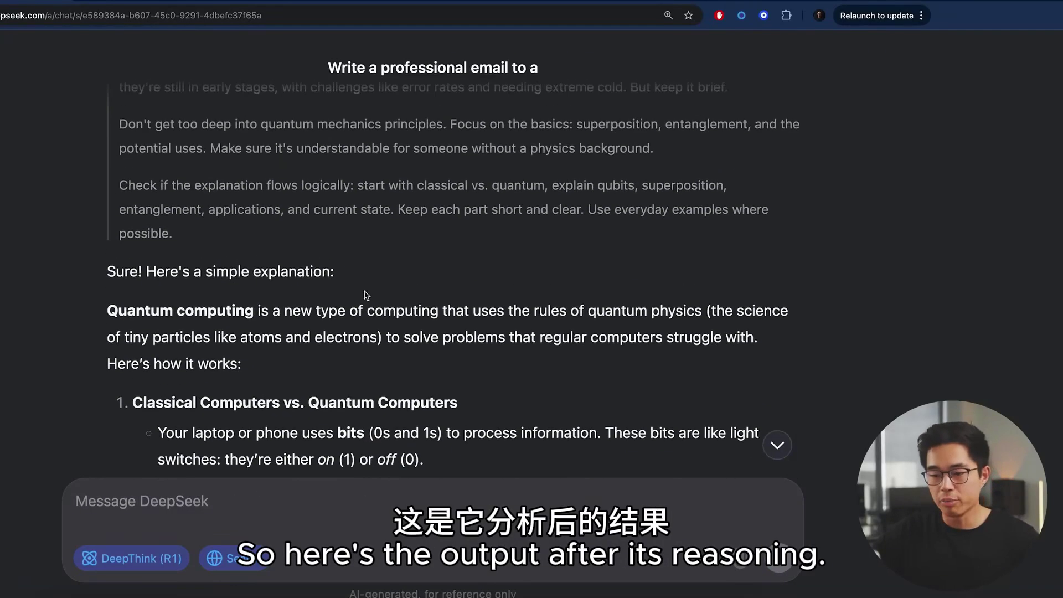
scroll(276, 298, "down", 1)
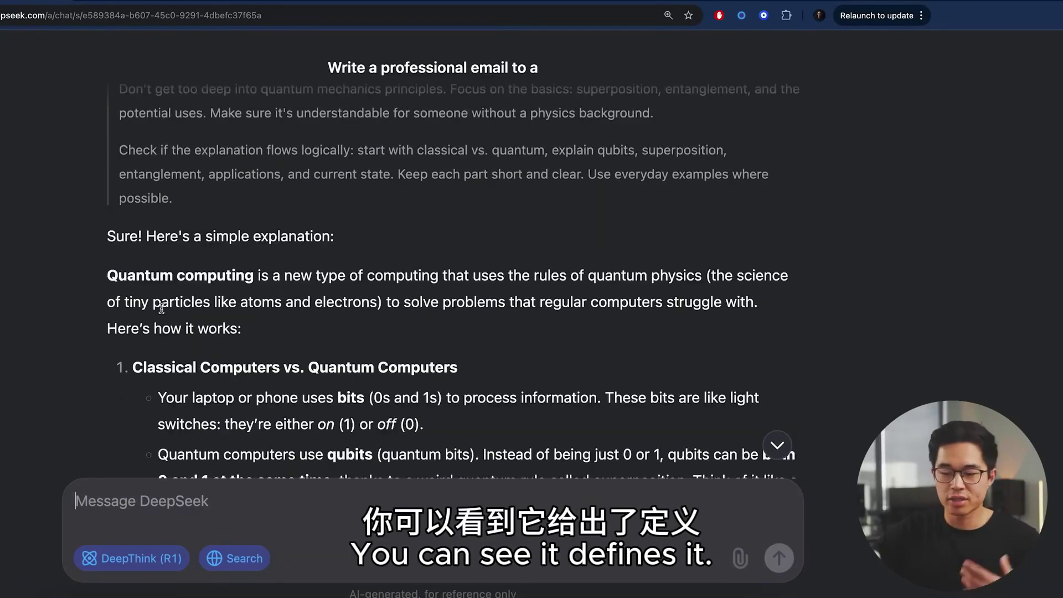
scroll(303, 276, "down", 4)
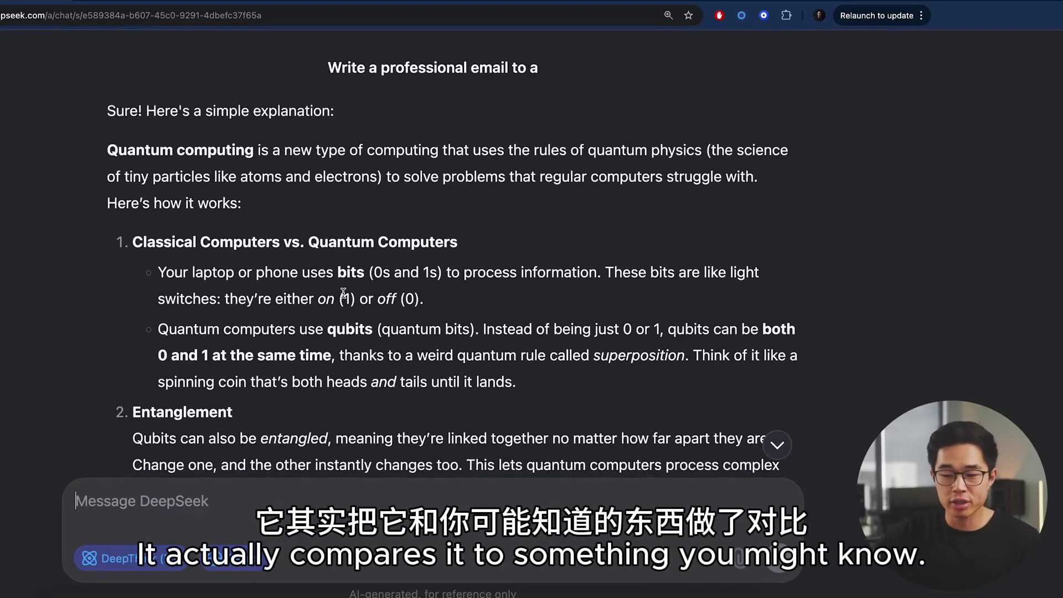
scroll(370, 350, "down", 5)
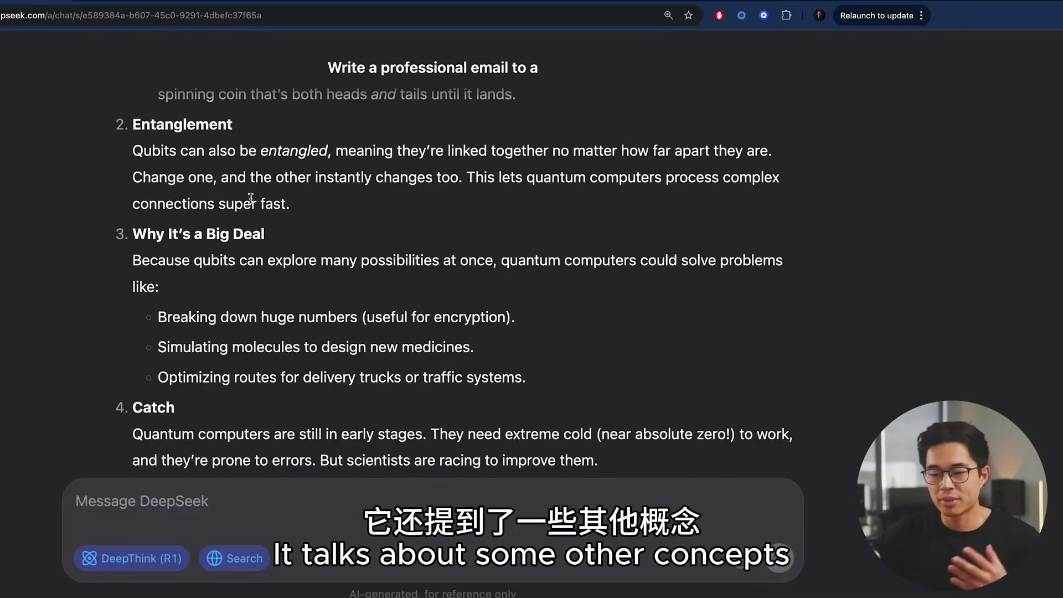
scroll(344, 169, "down", 1)
scroll(349, 205, "down", 3)
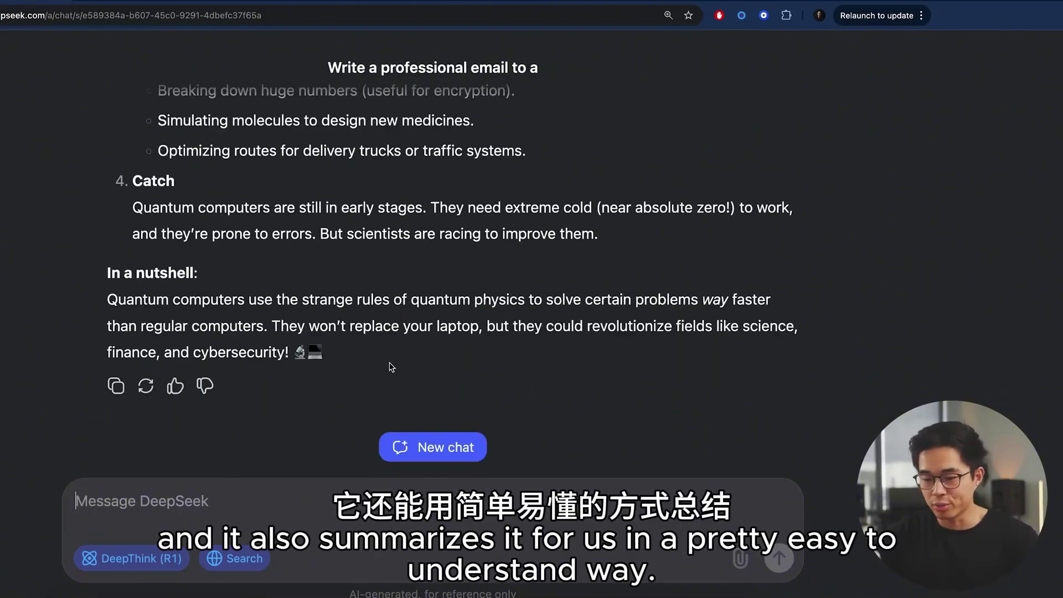
Submit the prompt "Write a Python function to calculate the Fibonacci sequence." in the same chat
scroll(415, 359, "down", 1)
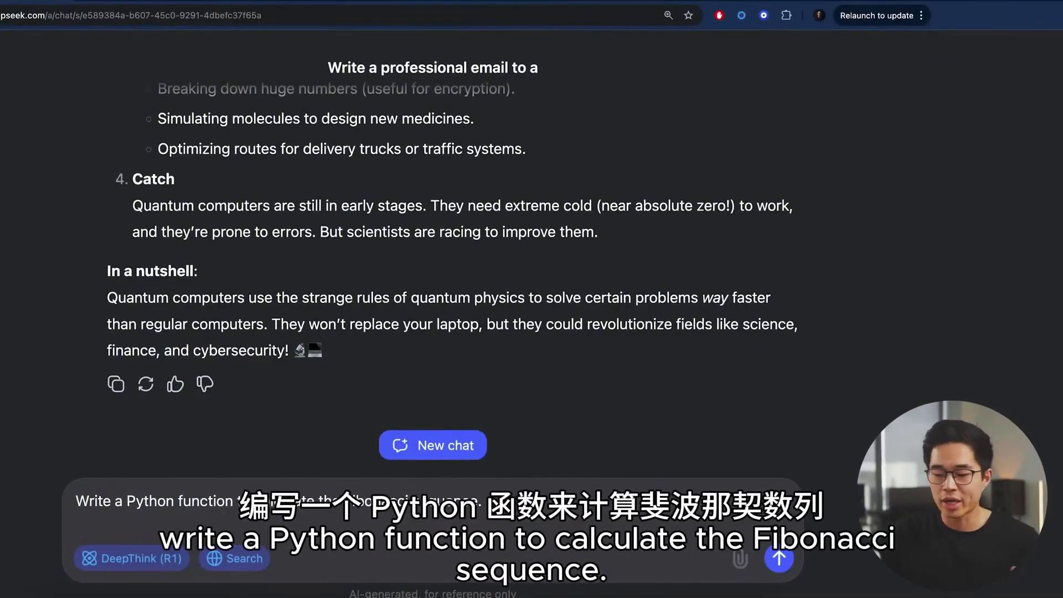
key("Return")
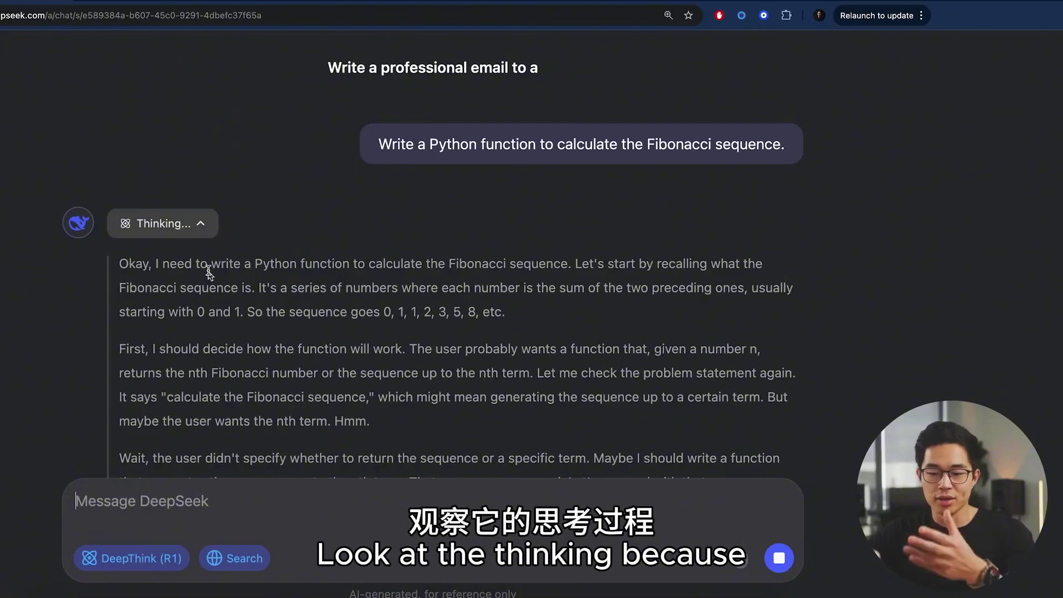
Examine the model's reasoning on the Fibonacci function, including its test cases, edge cases and alternative approaches
scroll(209, 271, "down", 3)
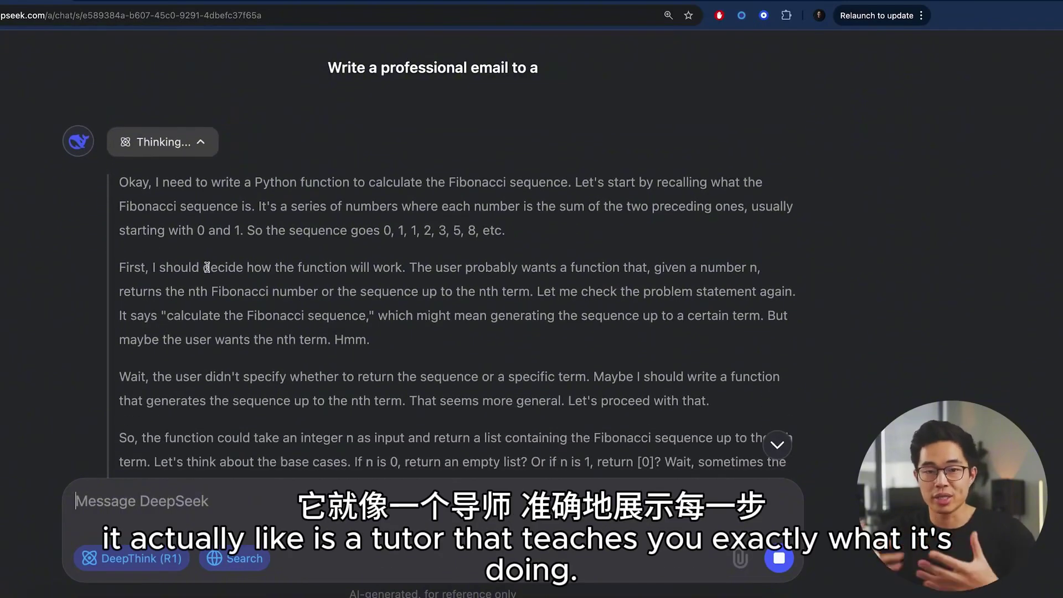
scroll(463, 282, "down", 2)
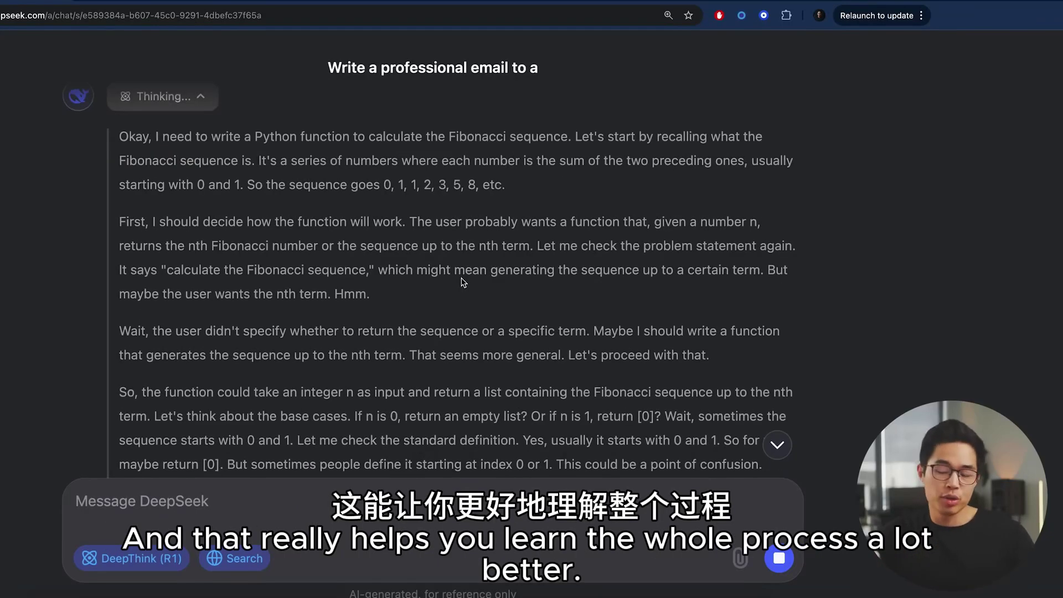
scroll(466, 299, "down", 15)
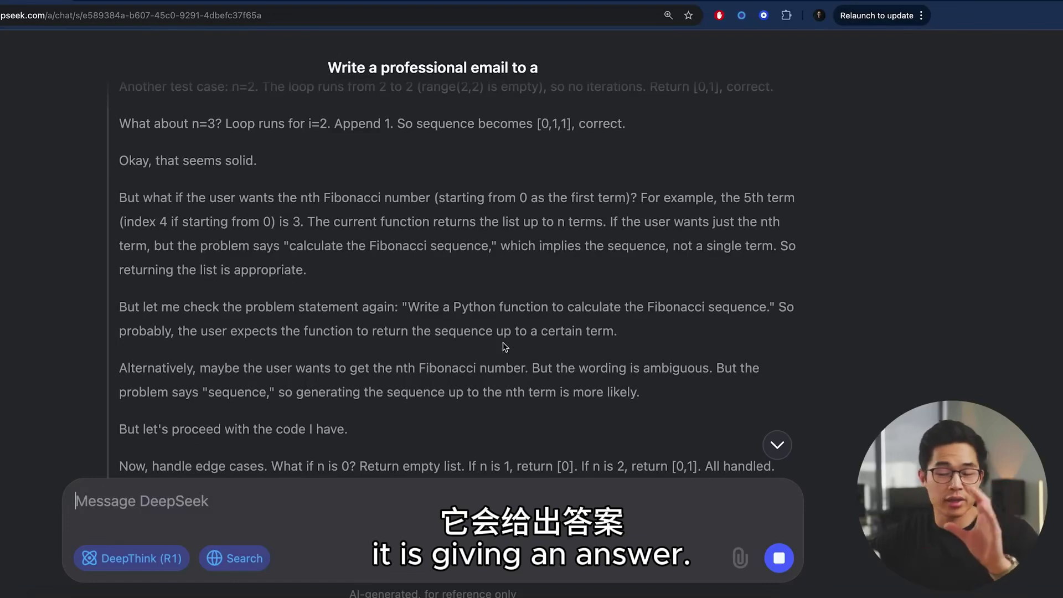
scroll(503, 344, "down", 1)
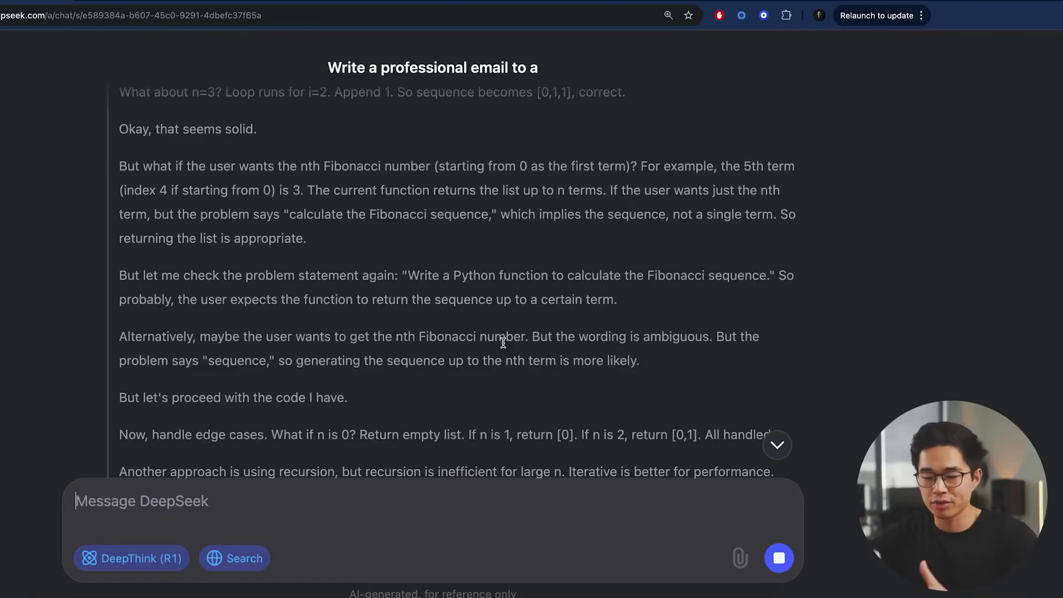
scroll(504, 344, "down", 2)
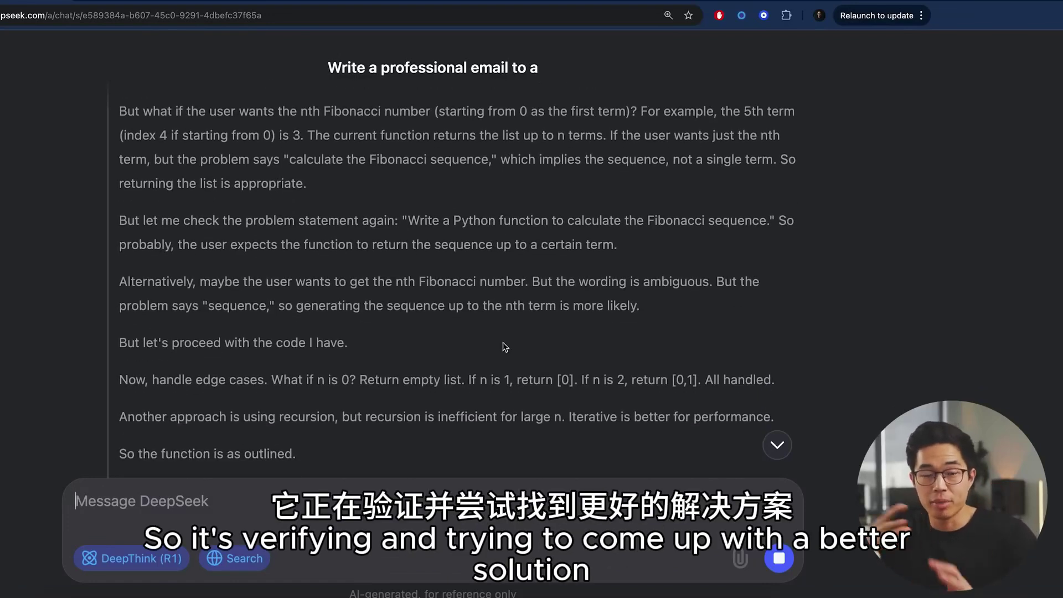
scroll(503, 344, "down", 3)
scroll(504, 344, "down", 5)
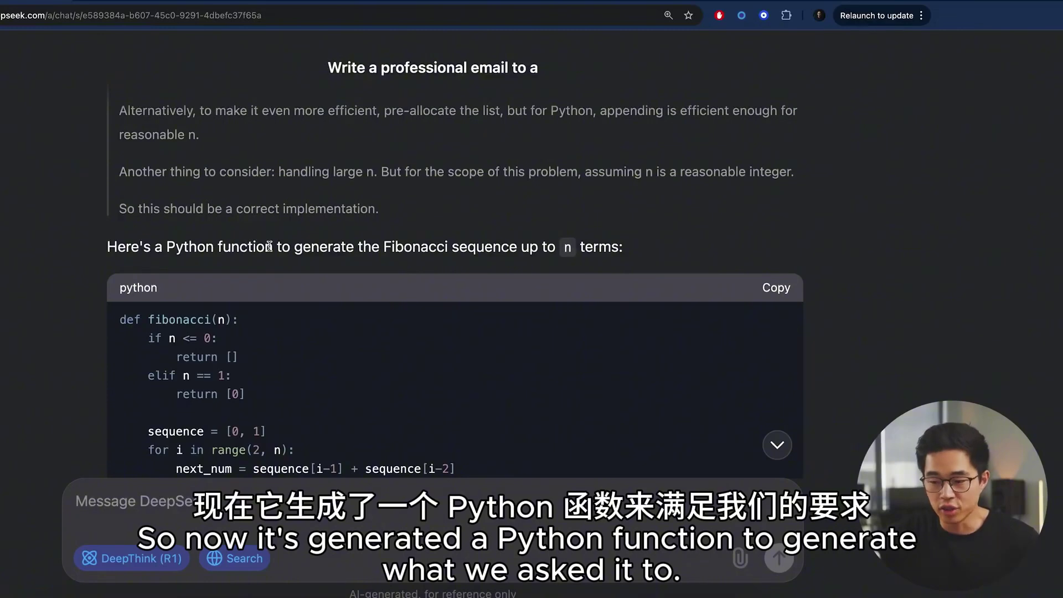
Review the generated fibonacci(n) function and copy its Python code
scroll(399, 244, "down", 4)
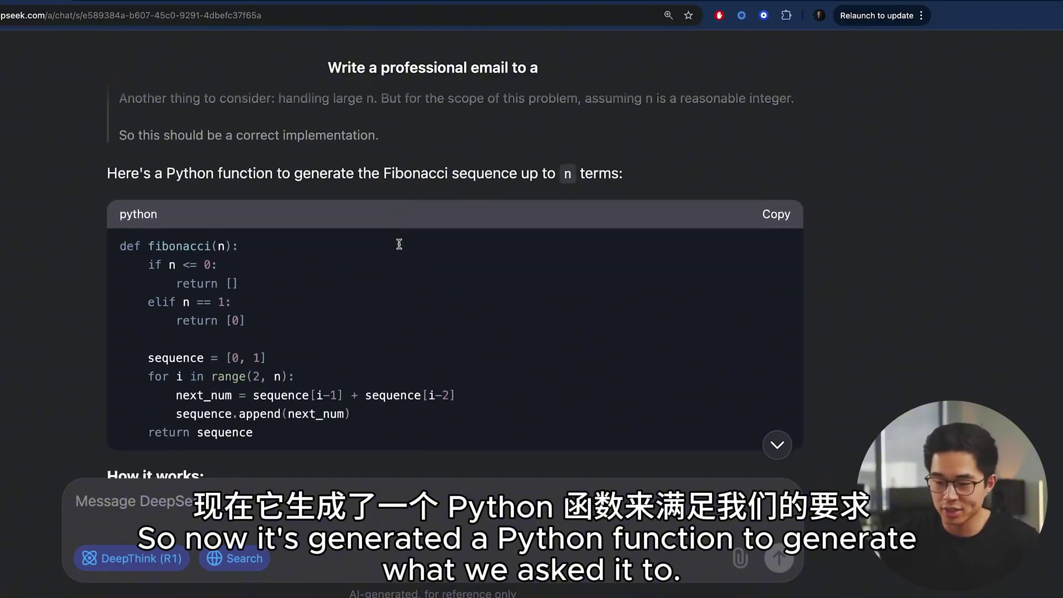
scroll(332, 221, "up", 3)
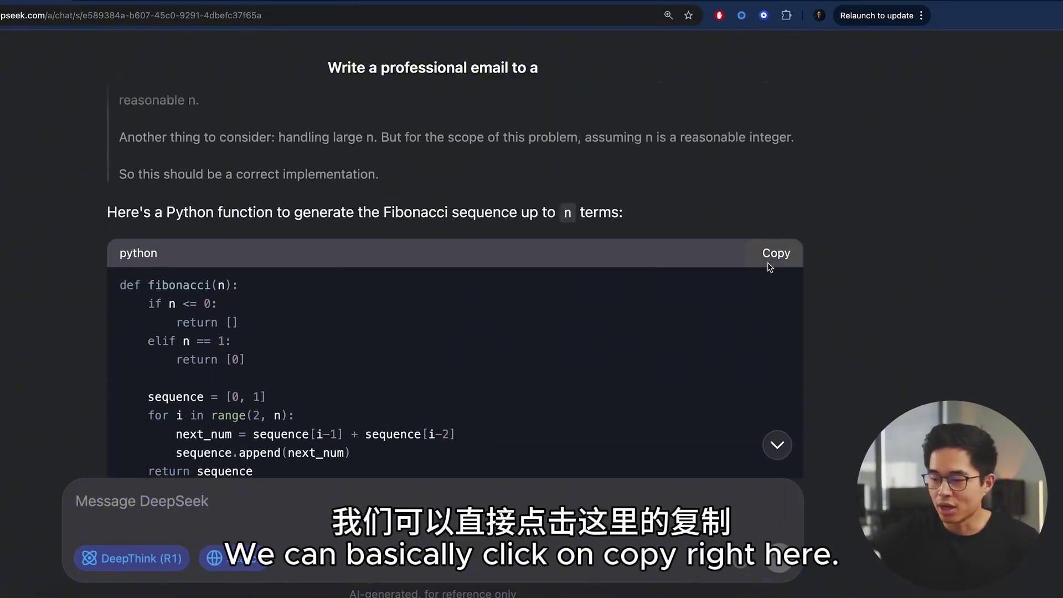
left_click(775, 253)
Examine the explanation of how the Fibonacci function works, including its edge cases and example usage
scroll(339, 308, "down", 4)
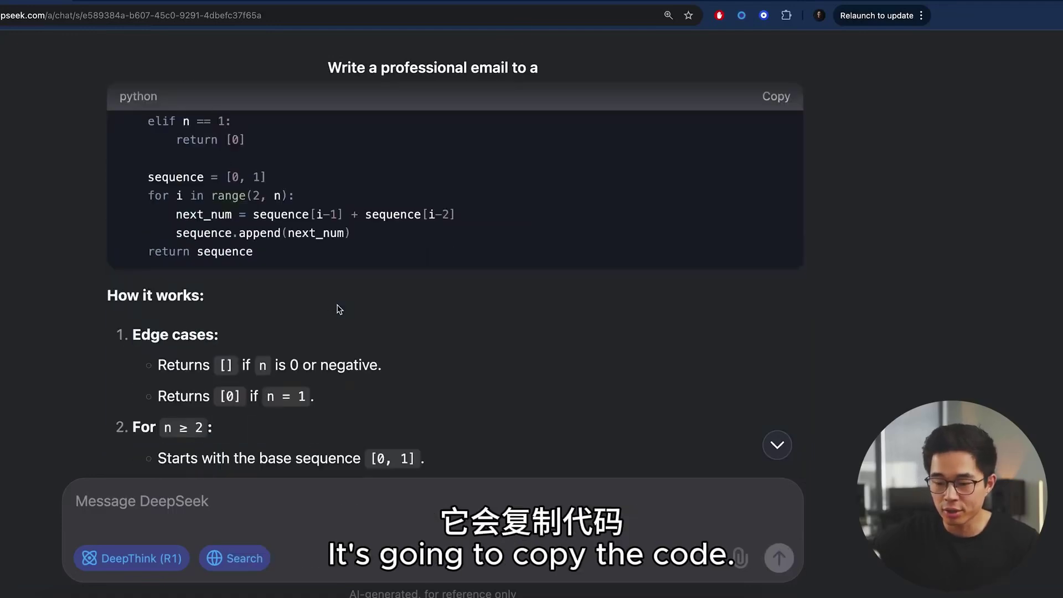
scroll(340, 309, "down", 3)
scroll(277, 190, "down", 5)
scroll(492, 364, "up", 4)
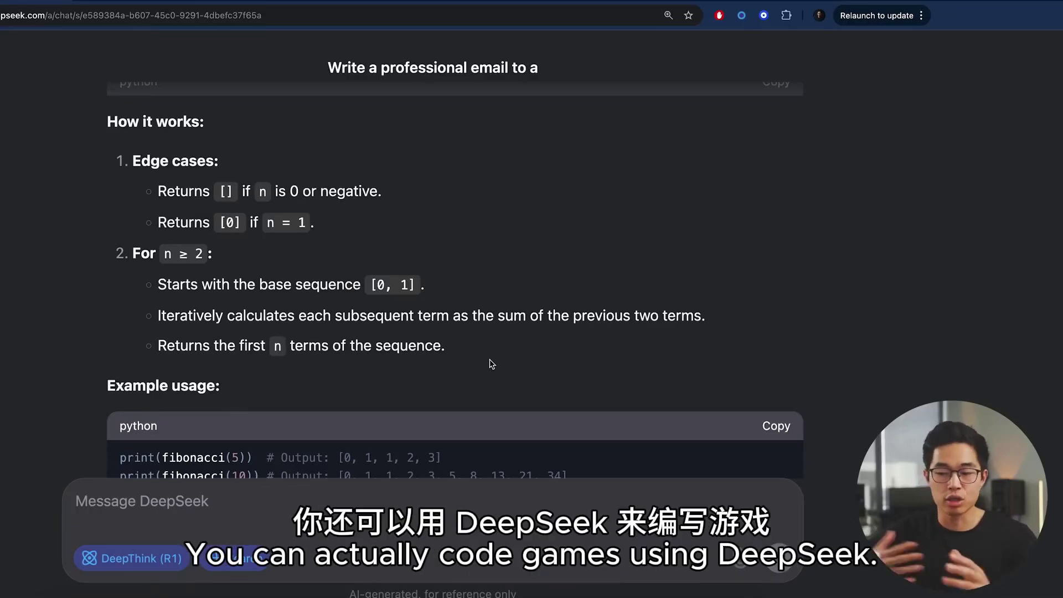
scroll(491, 363, "down", 4)
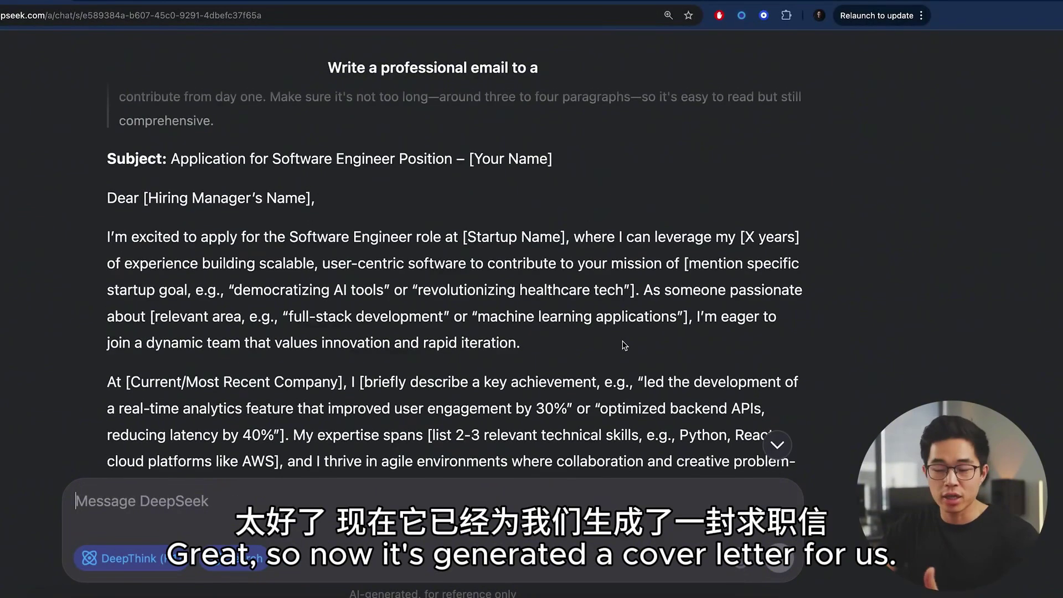
Examine the generated software engineer cover letter, highlighting the bracketed hiring manager placeholder and reading through the sign-off and P.S
scroll(624, 346, "down", 1)
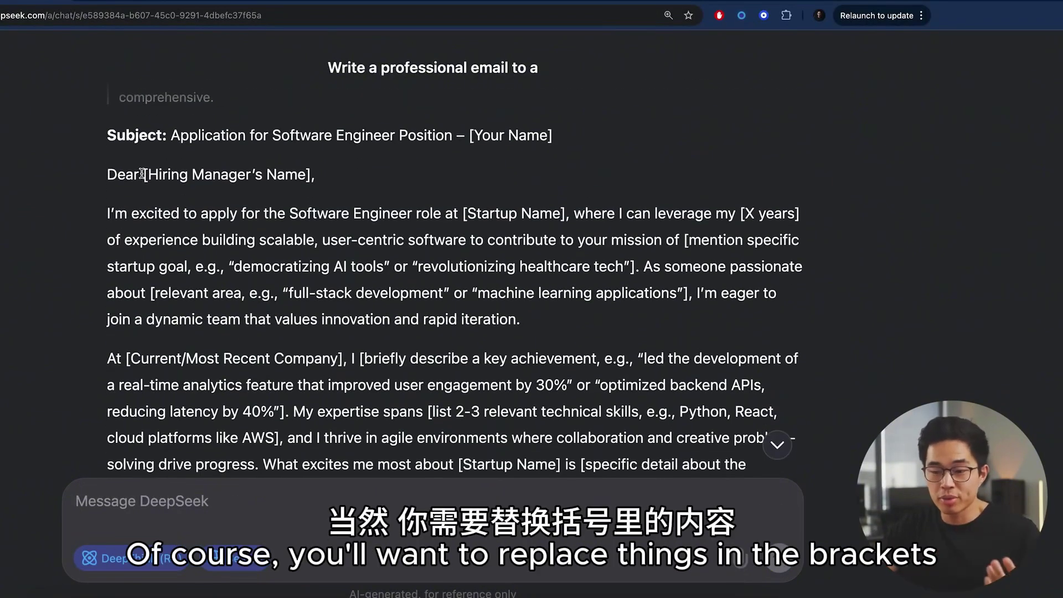
left_click_drag(144, 174, 312, 174)
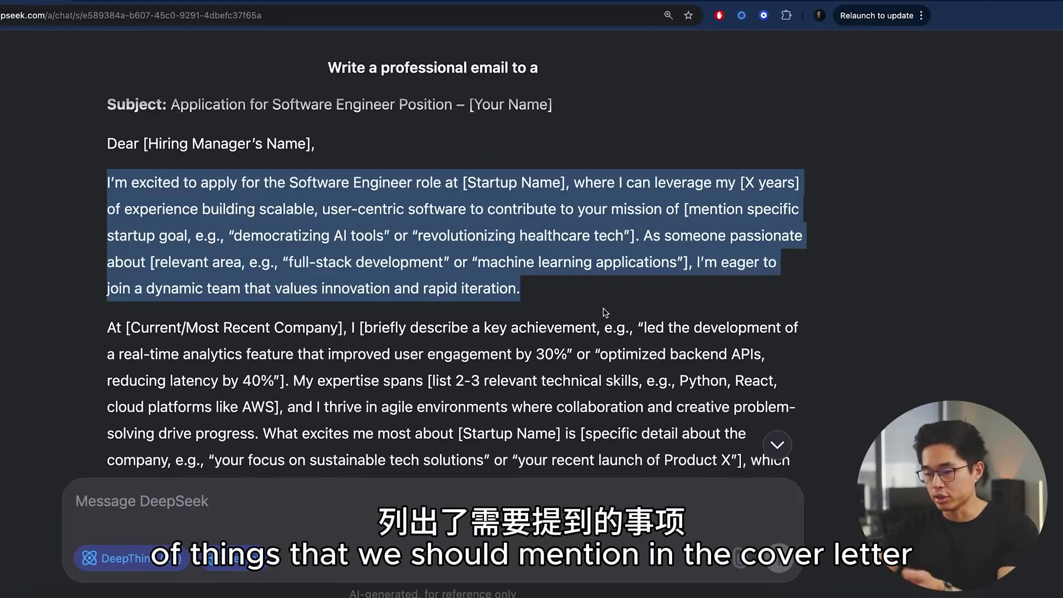
scroll(606, 313, "down", 7)
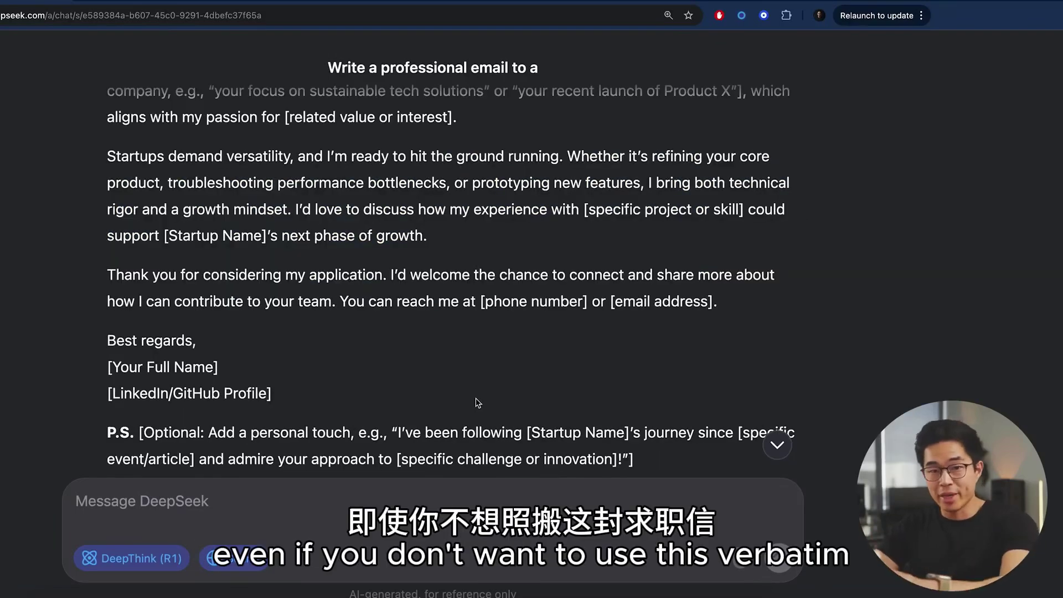
scroll(477, 402, "up", 1)
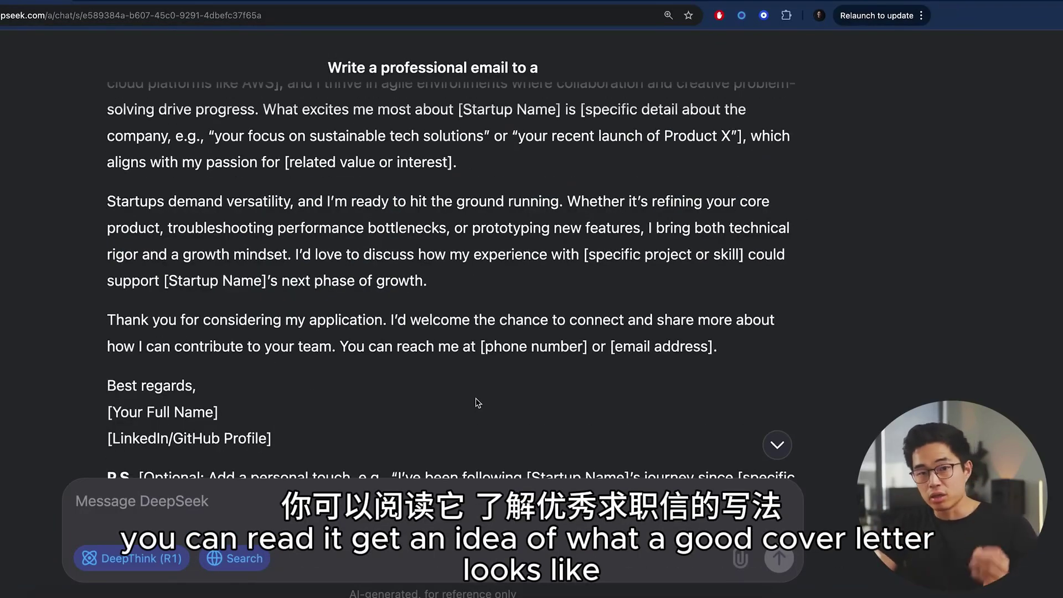
Read the rest of the cover letter response and turn off web search so that files can be attached
scroll(478, 403, "down", 1)
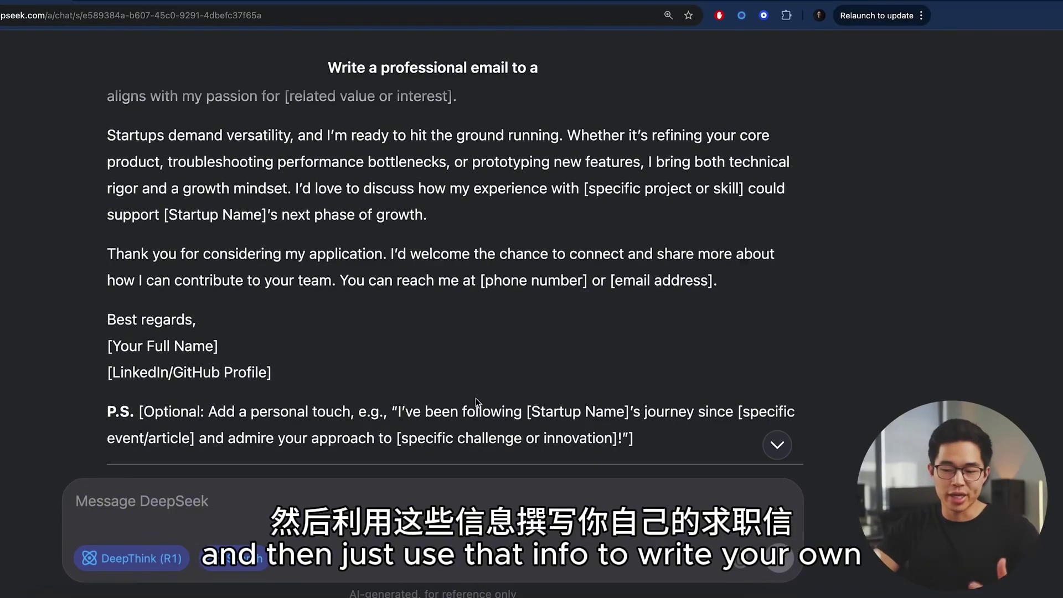
scroll(476, 398, "down", 4)
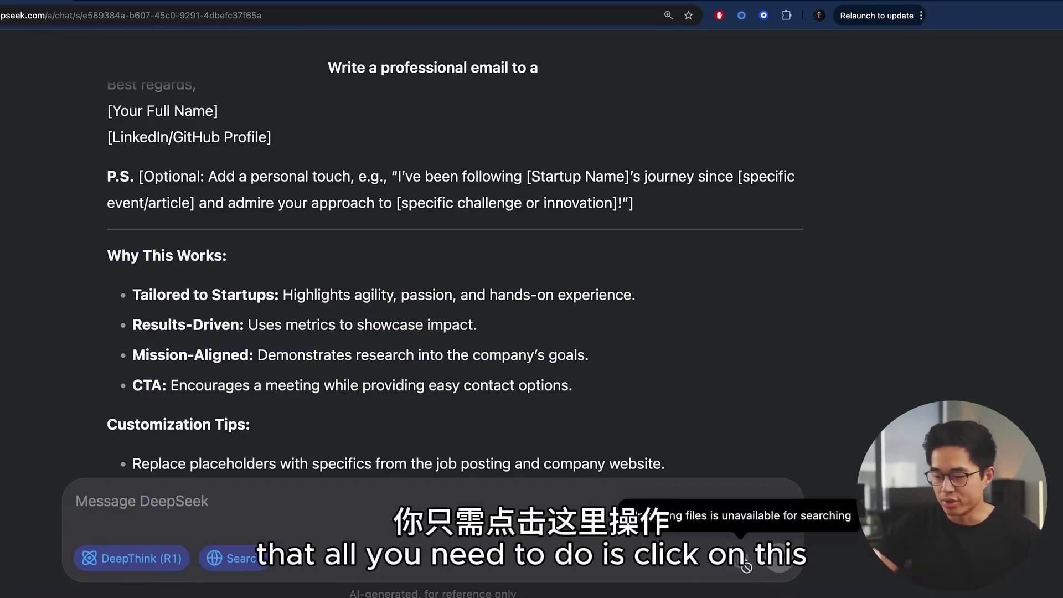
left_click(247, 560)
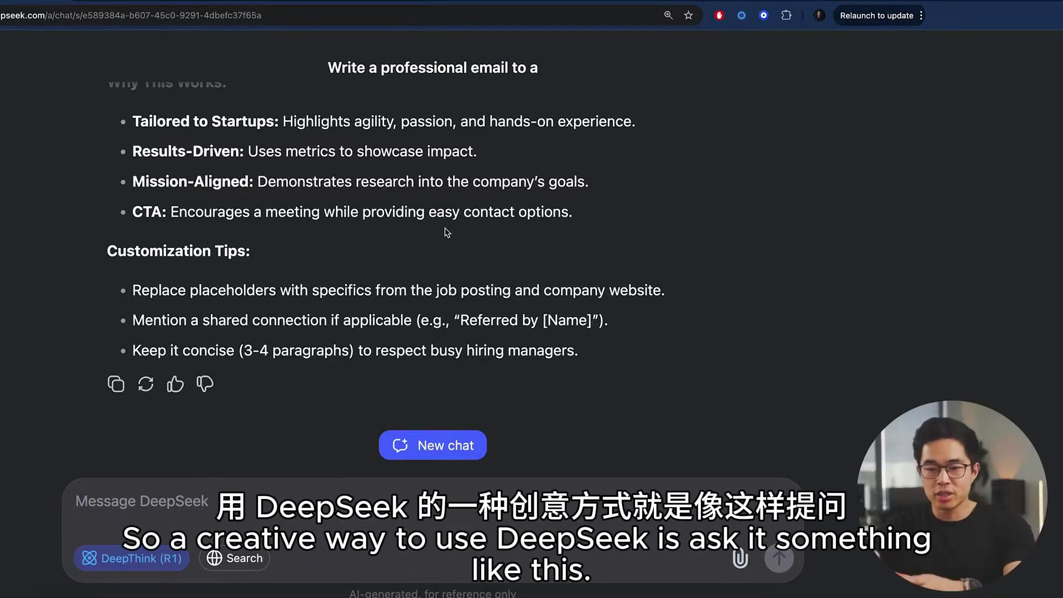
With web search enabled, ask for three quotes from entrepreneurs that can motivate someone wanting to start a business
left_click(313, 508)
key("super+v")
left_click(237, 559)
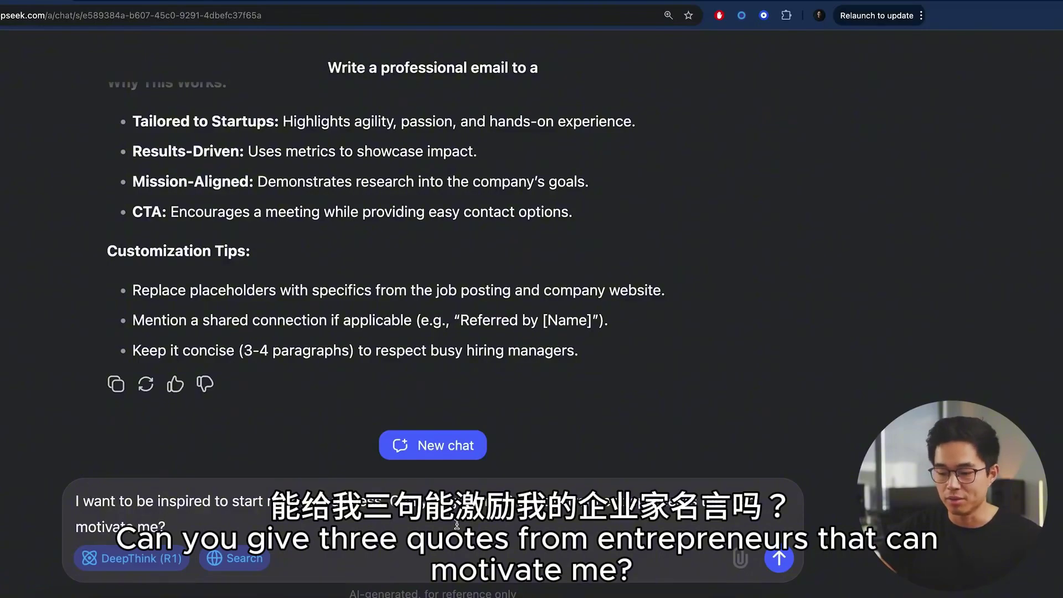
key("Return")
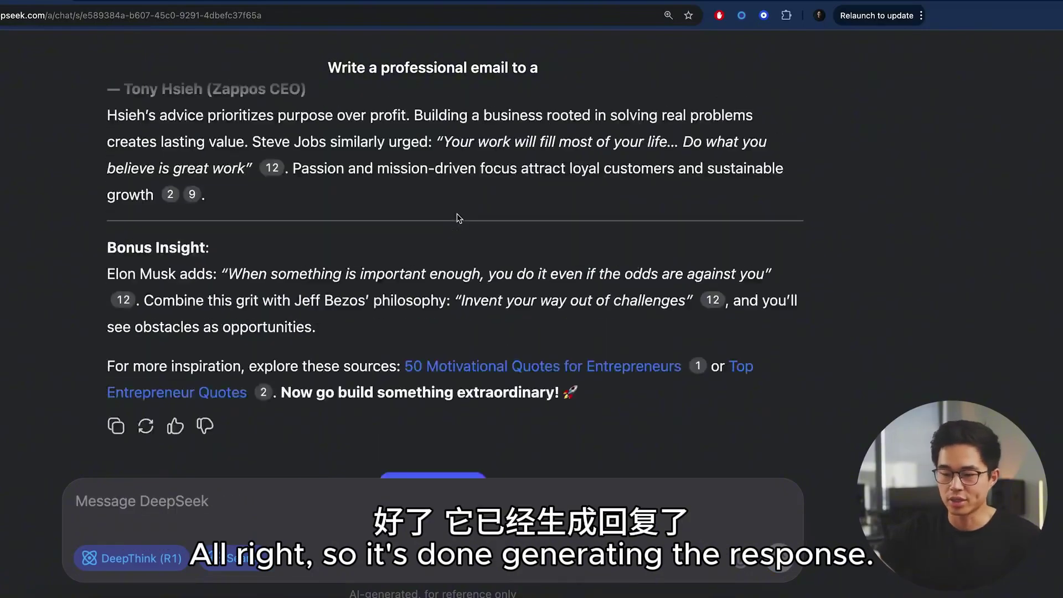
Read the first entrepreneur quote, highlighting the quote and its analysis, and preview the web source cited for it
scroll(456, 217, "up", 15)
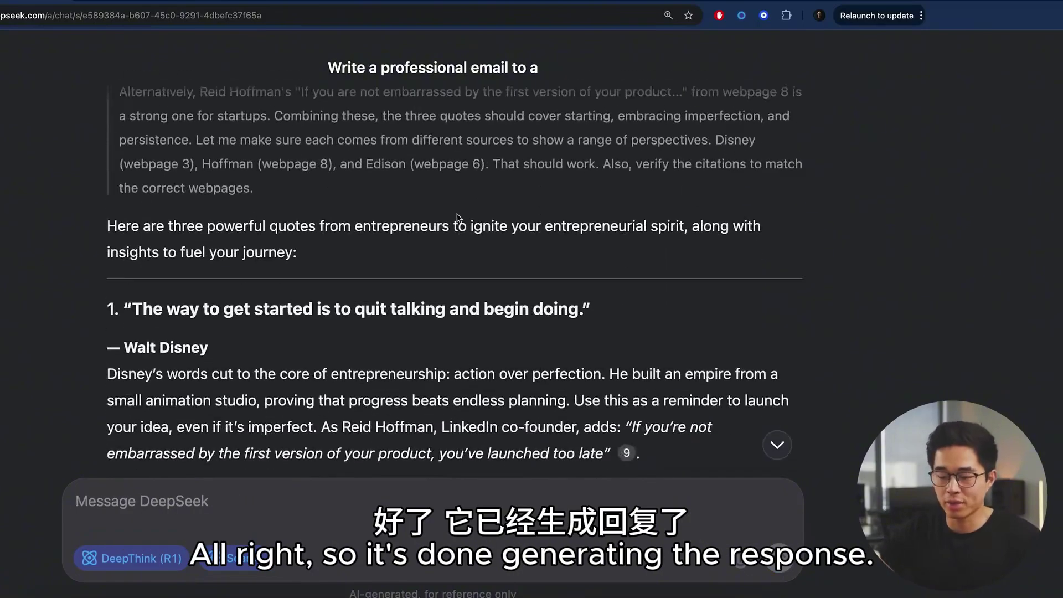
scroll(433, 344, "down", 1)
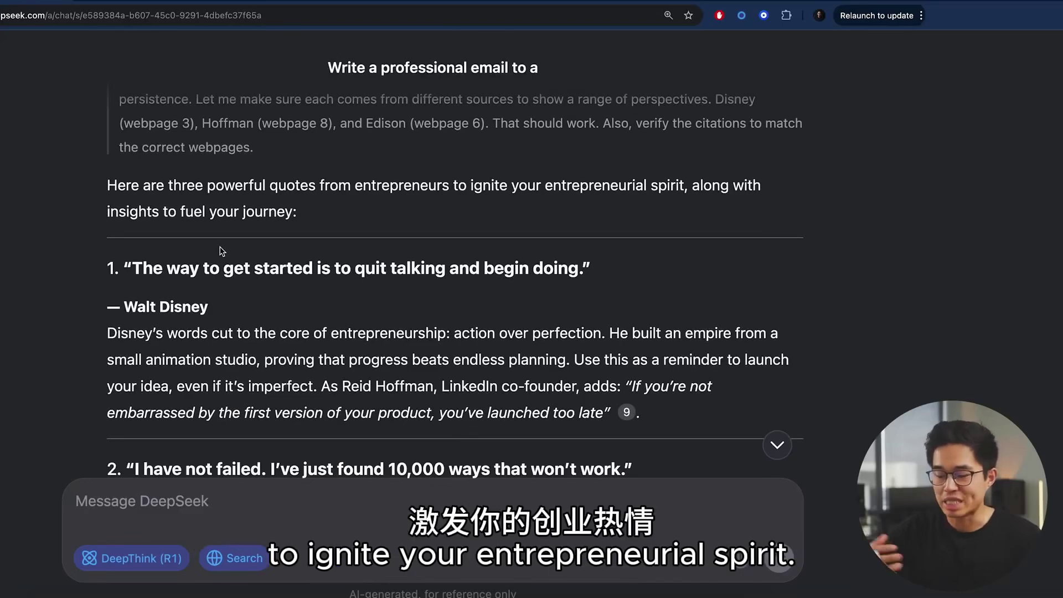
scroll(220, 250, "down", 2)
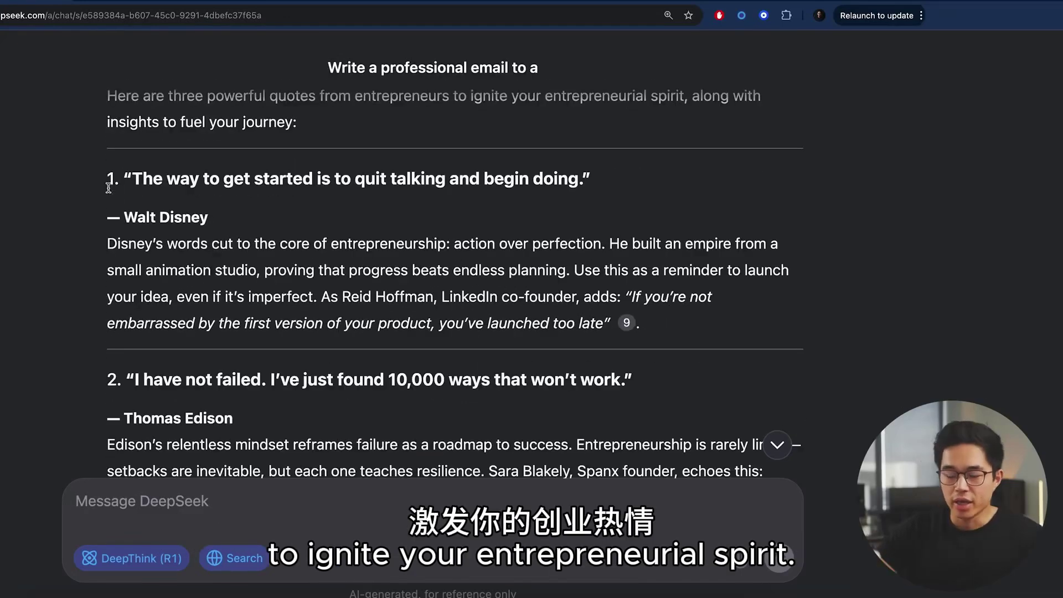
left_click_drag(122, 176, 571, 177)
left_click(239, 232)
left_click_drag(209, 217, 299, 301)
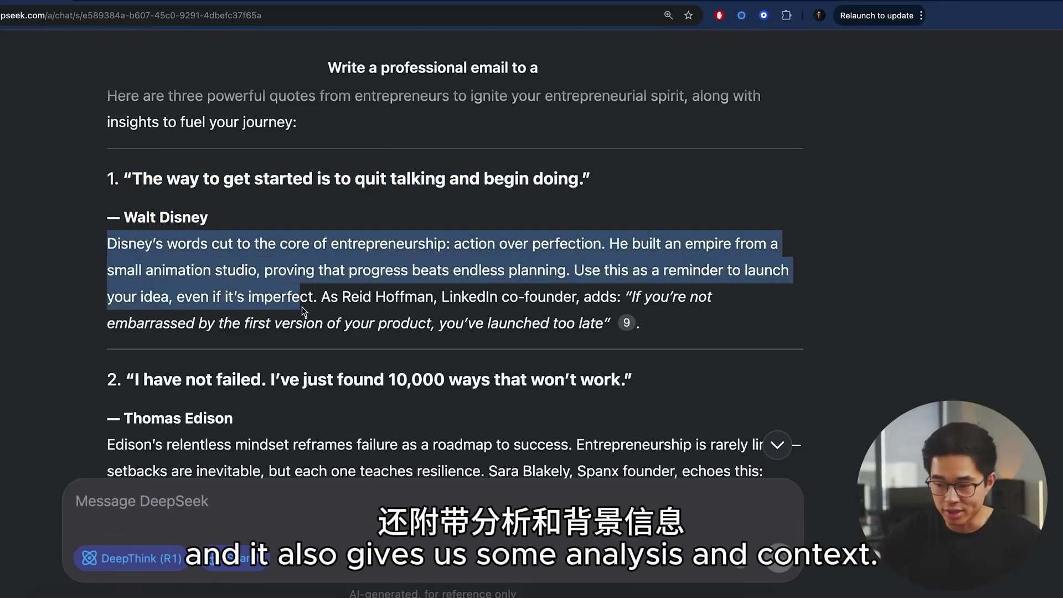
left_click(307, 312)
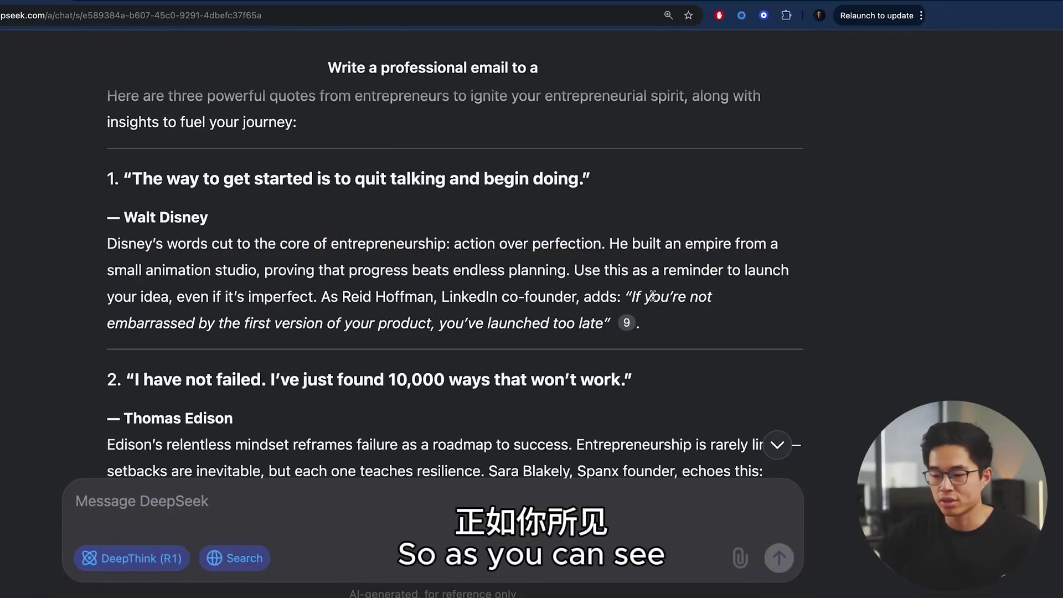
mouse_move(630, 329)
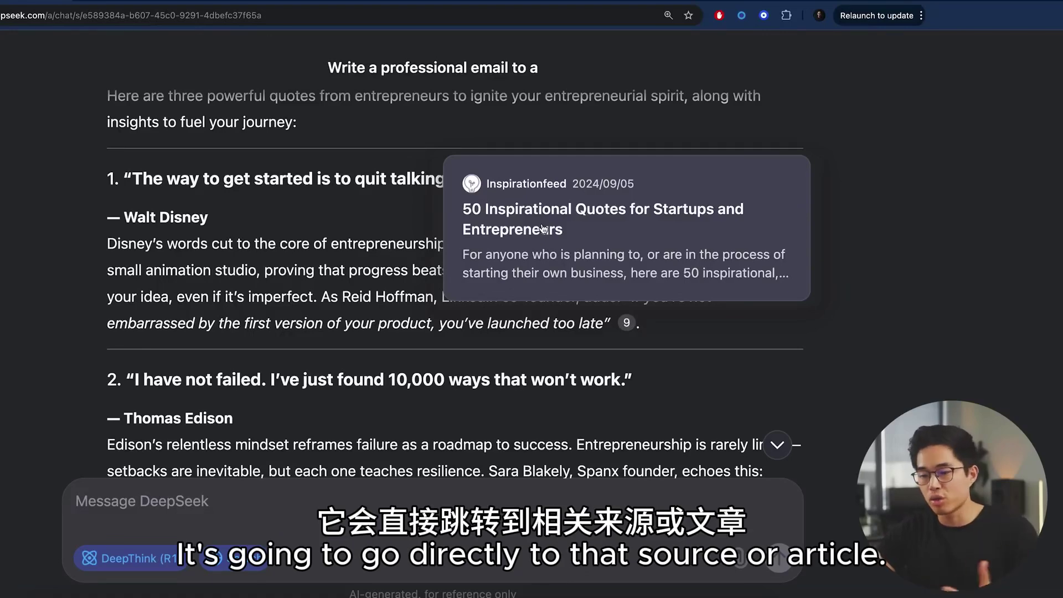
Read the second and third entrepreneur quotes with their analysis, and preview a source cited under the third quote
scroll(222, 339, "down", 3)
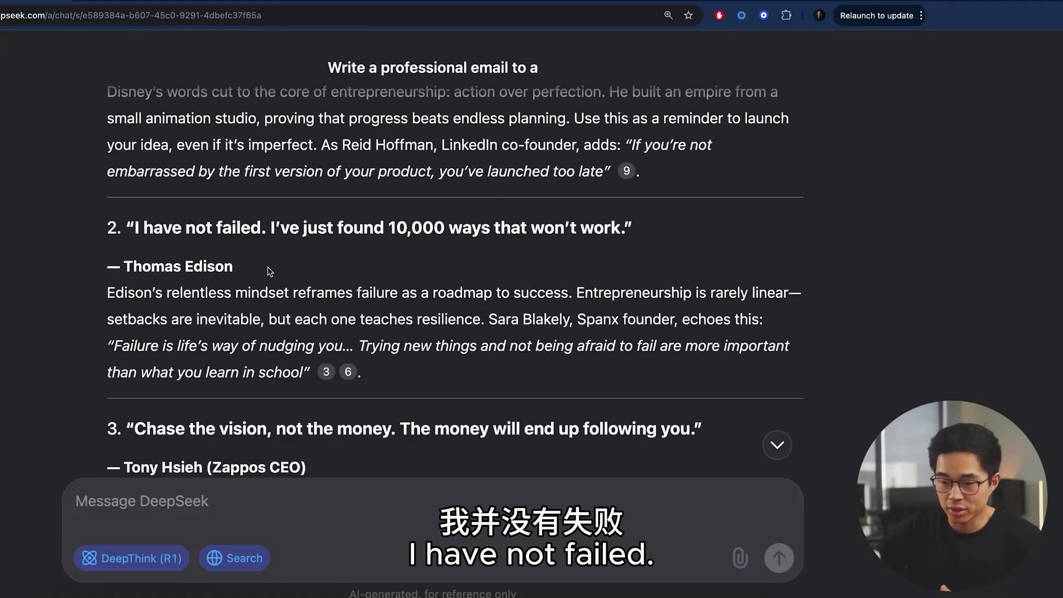
scroll(272, 274, "down", 1)
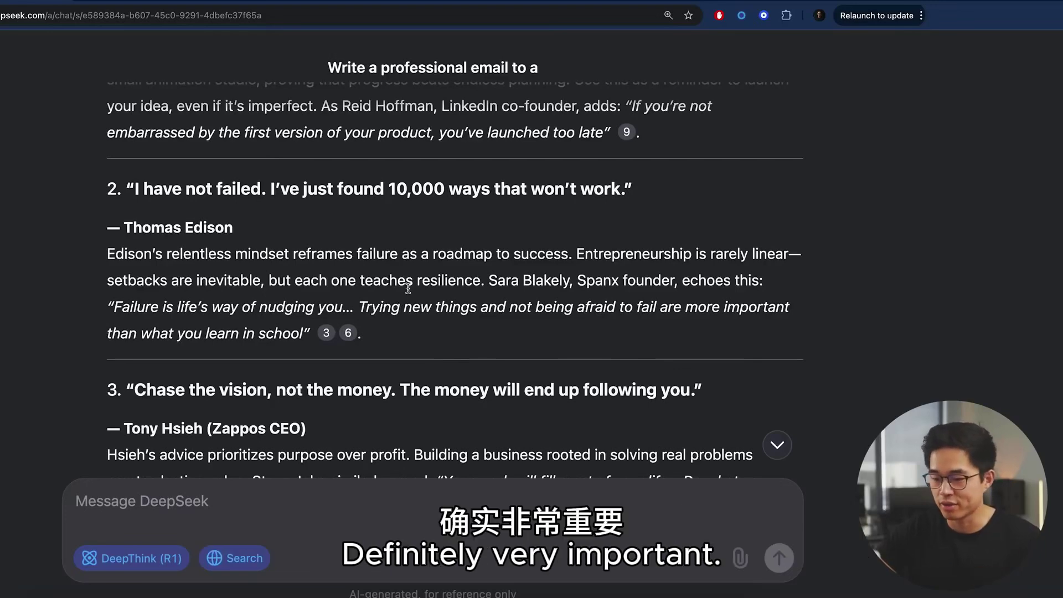
scroll(338, 435, "down", 5)
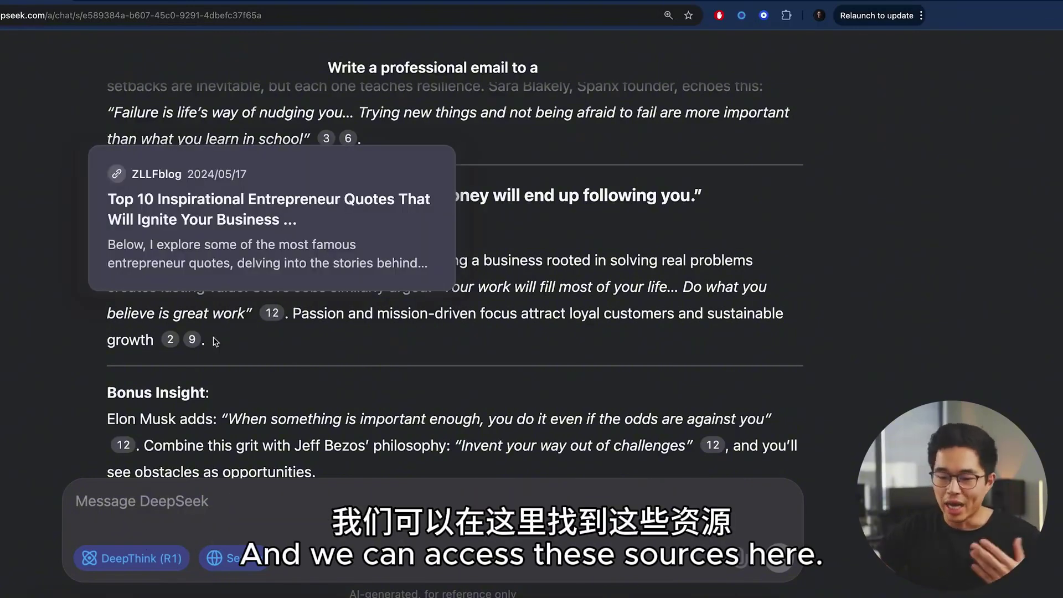
mouse_move(170, 341)
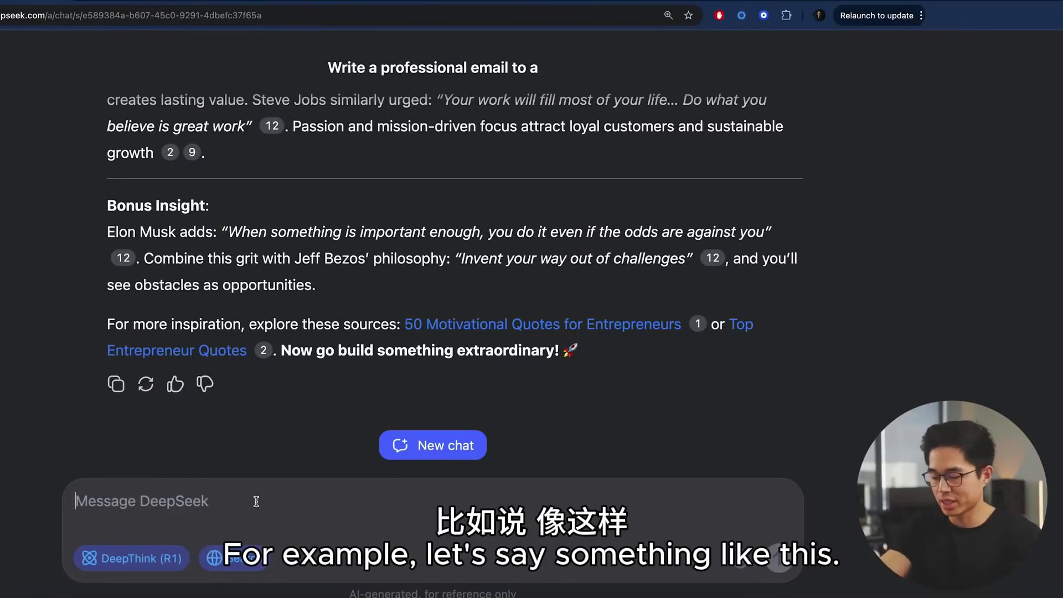
Try asking for a simple 3 course dinner under 2 hours for parents who love steak, mushrooms, and savory foods, with a chocolate dessert
key("super+v")
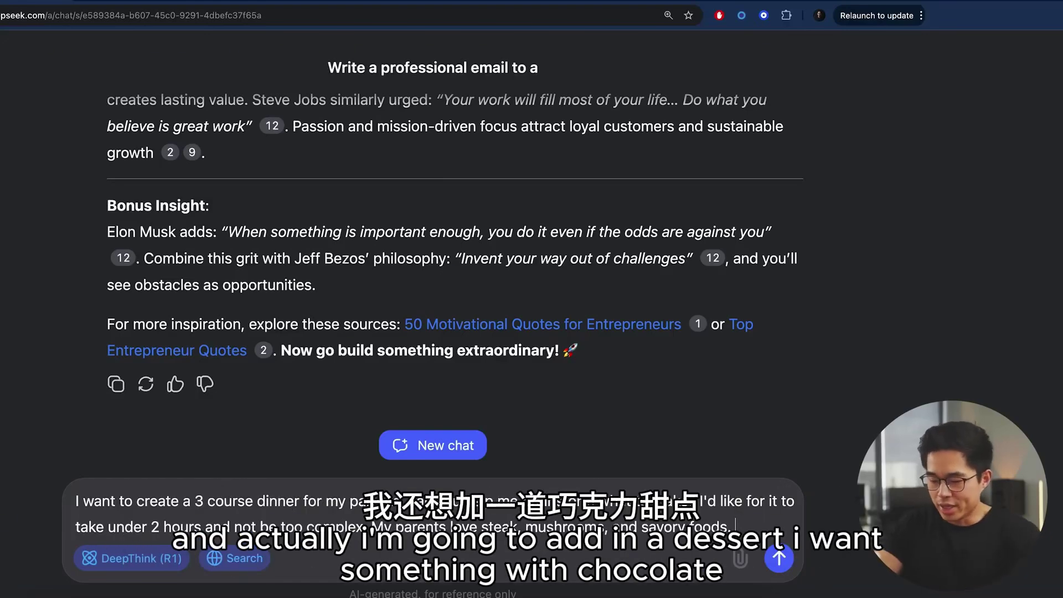
type("sert, I want som")
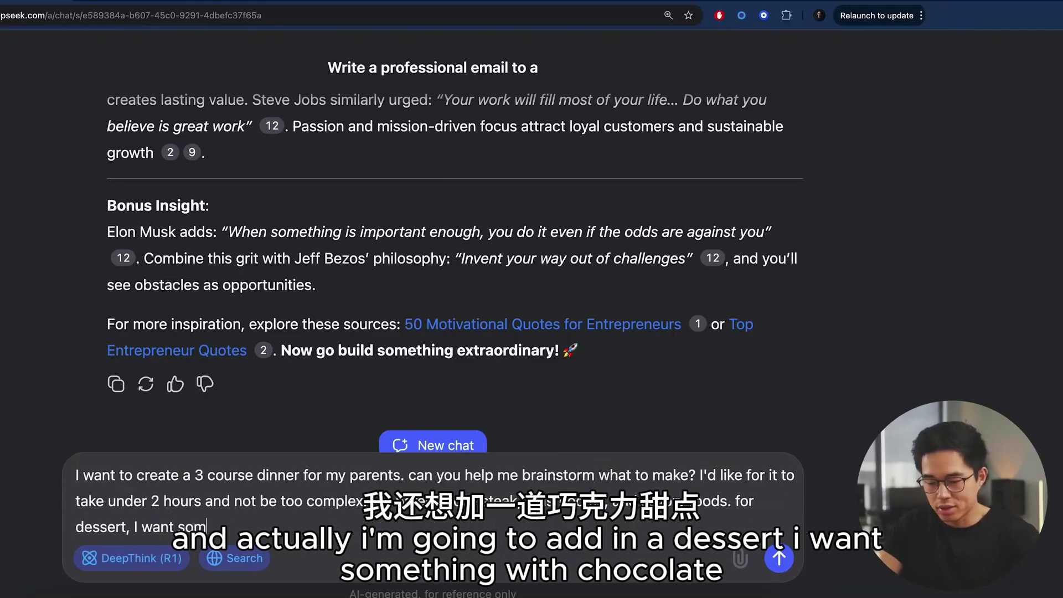
type("ething with choco")
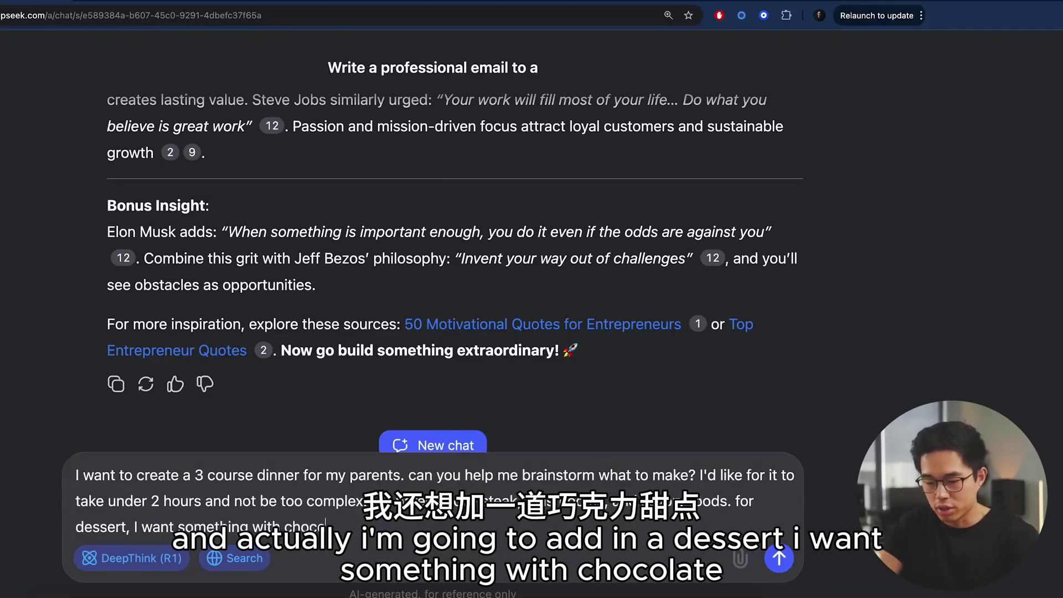
type("late")
key("Return")
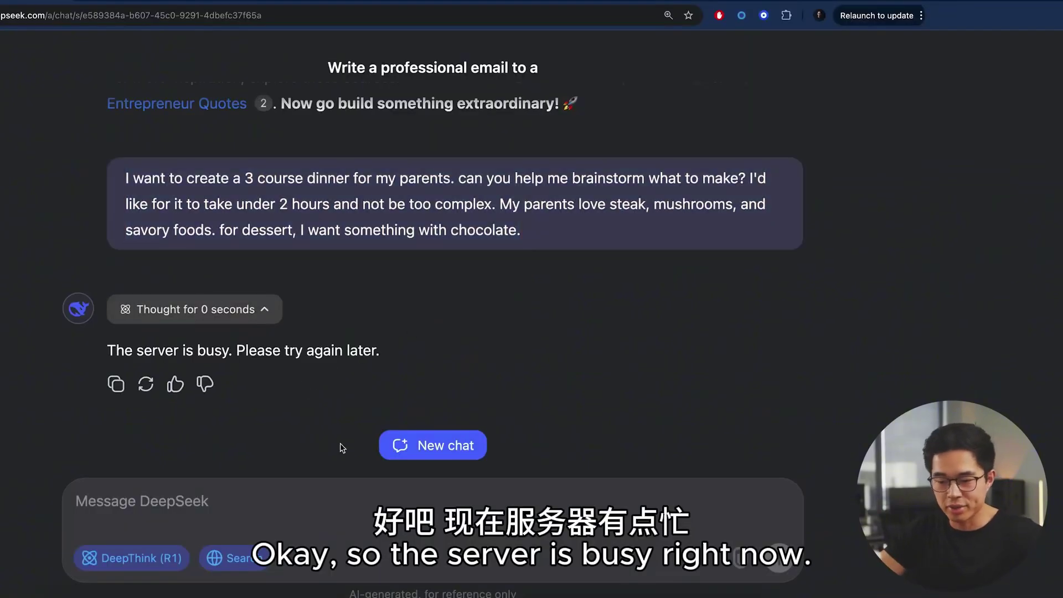
Turn off DeepThink (R1) and resubmit the prompt for the 3 course steak, mushroom, and chocolate dinner under 2 hours
type("I want to create a 3 course dinner for my parents. can you help me brainstorm what to make? I'd like for it to take under 2 hours and not be too complex. My parents love steak, mushrooms, and savory foods. for dessert, I want something with chocolate.")
key("Return")
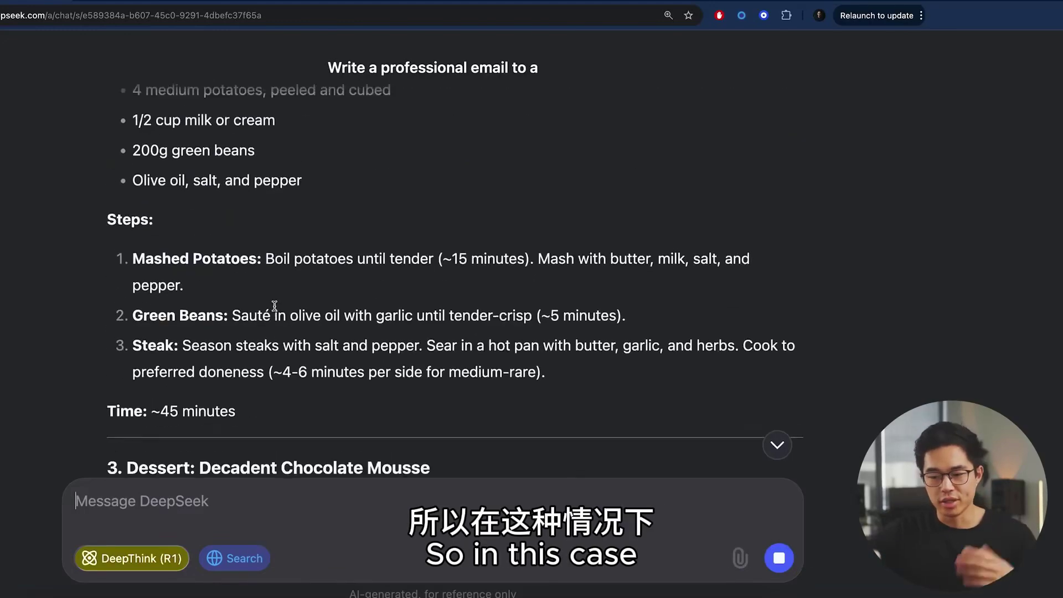
Go back to the beginning of the dinner response and examine the menu's introduction and starter
scroll(275, 380, "up", 8)
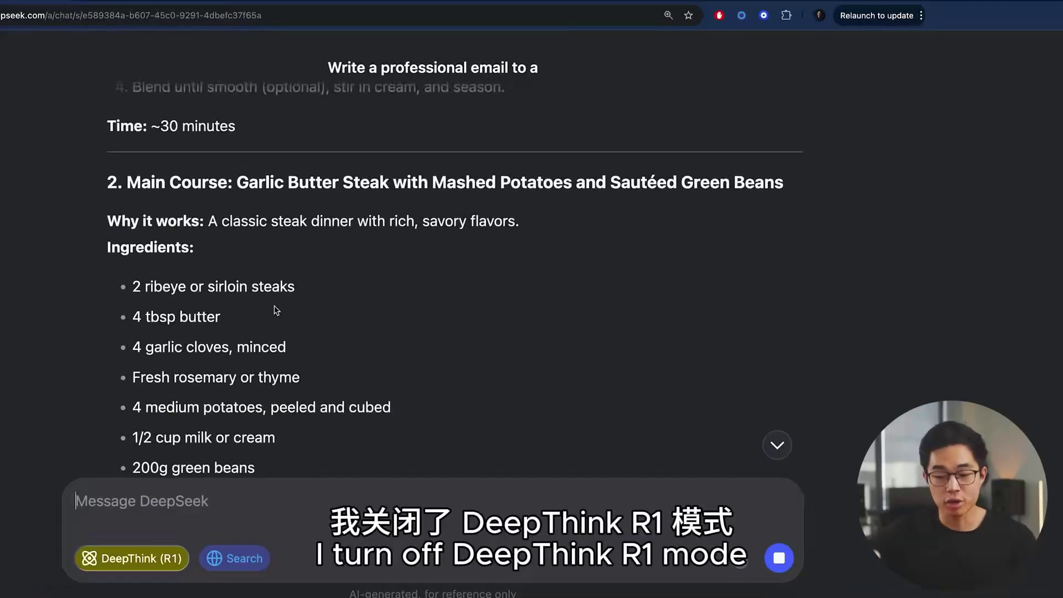
scroll(275, 310, "up", 10)
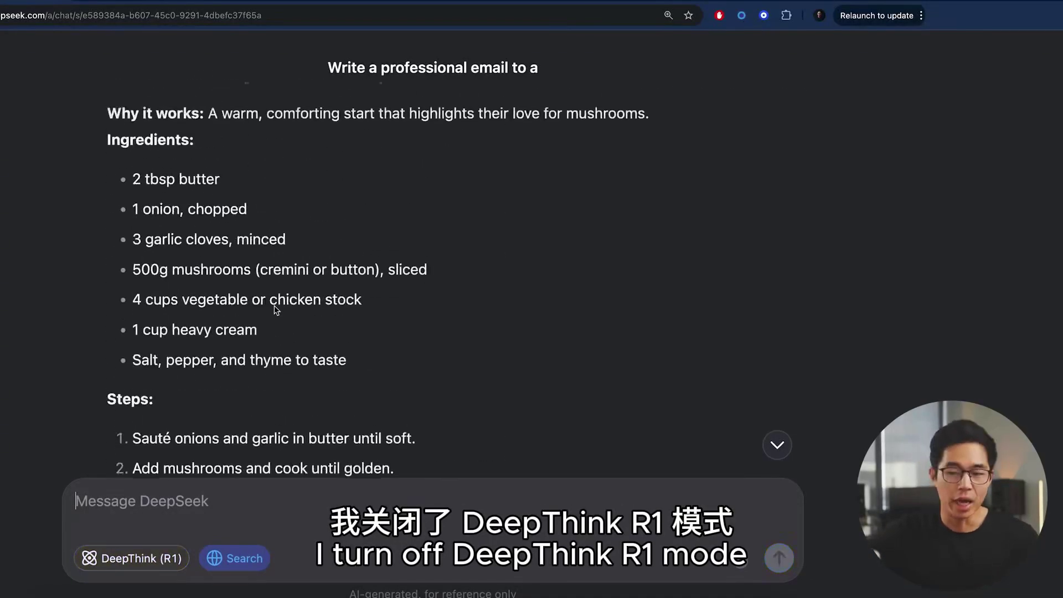
scroll(275, 310, "up", 3)
scroll(275, 310, "down", 4)
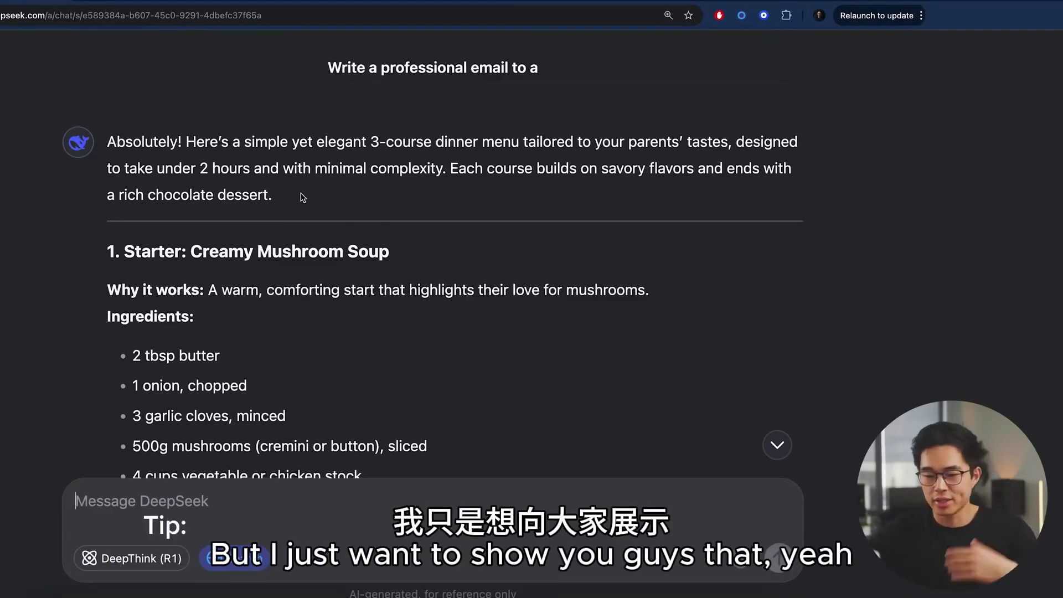
scroll(298, 199, "up", 2)
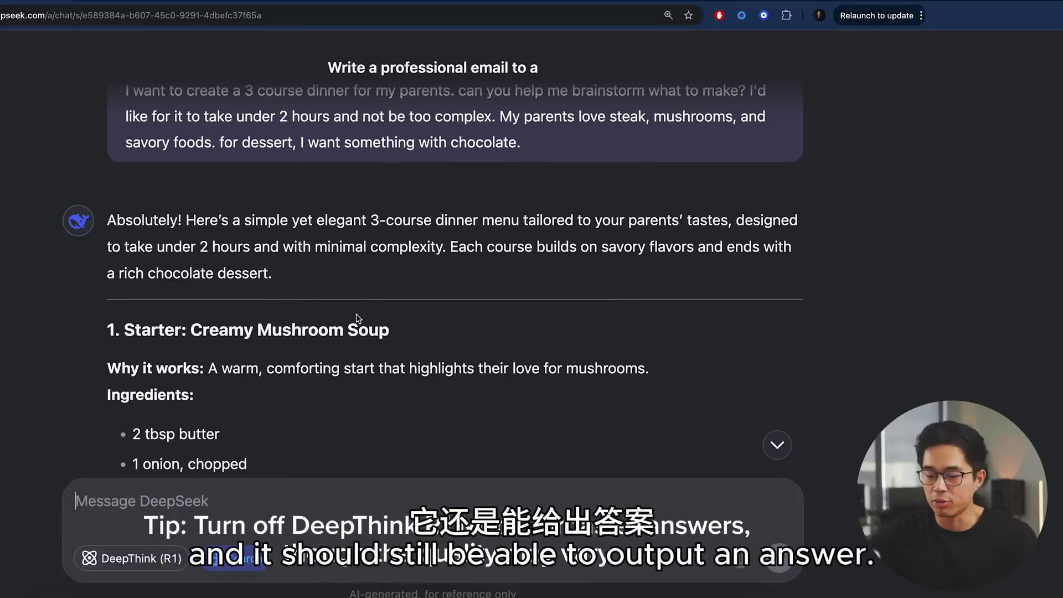
scroll(355, 318, "down", 2)
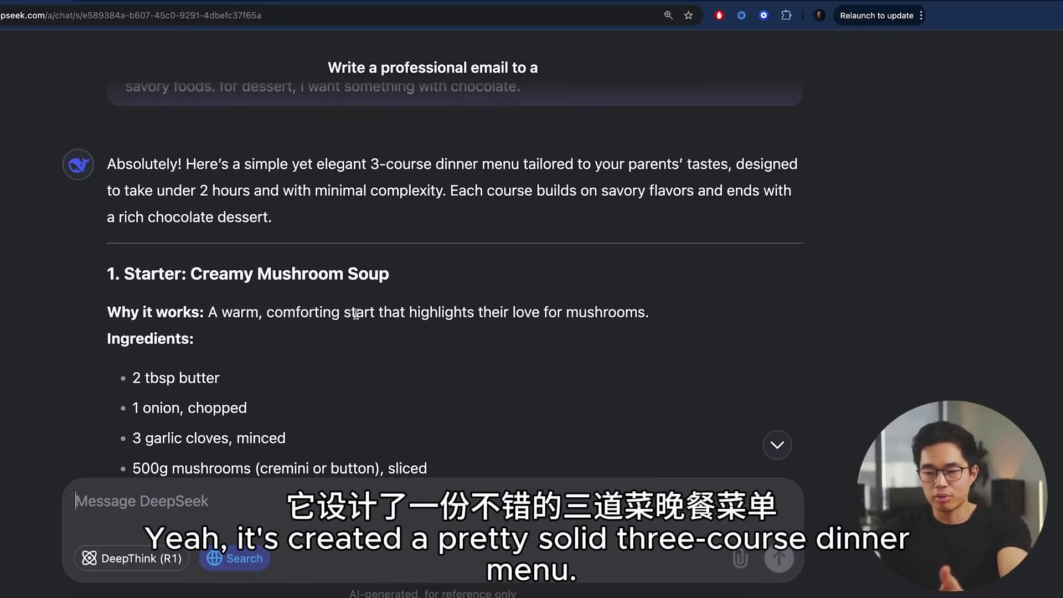
Read the ingredients and steps for the starter, main course, and dessert, and highlight the preparation timeline
scroll(356, 314, "down", 10)
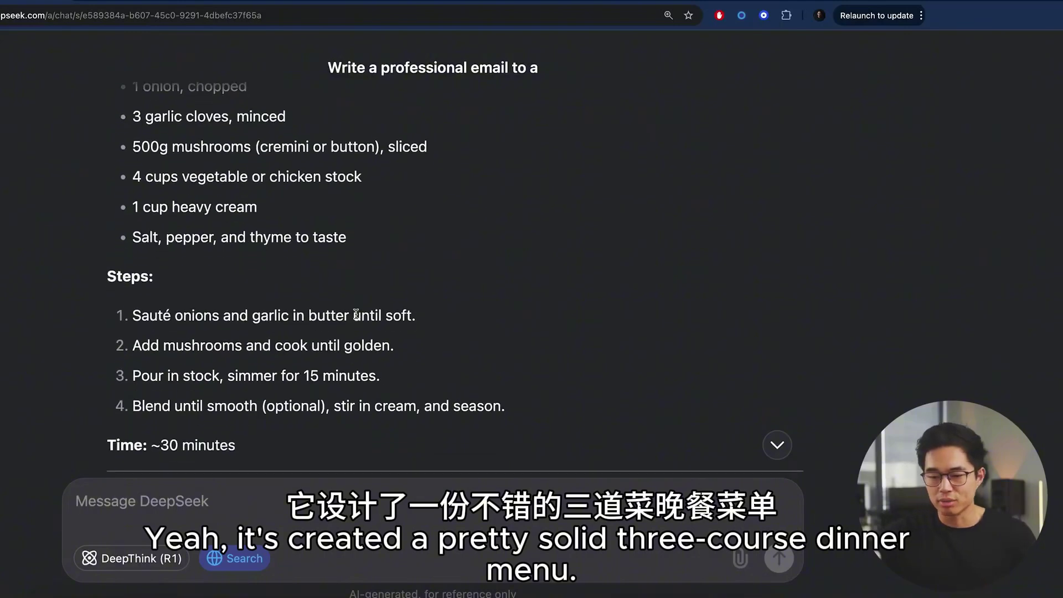
scroll(312, 267, "down", 4)
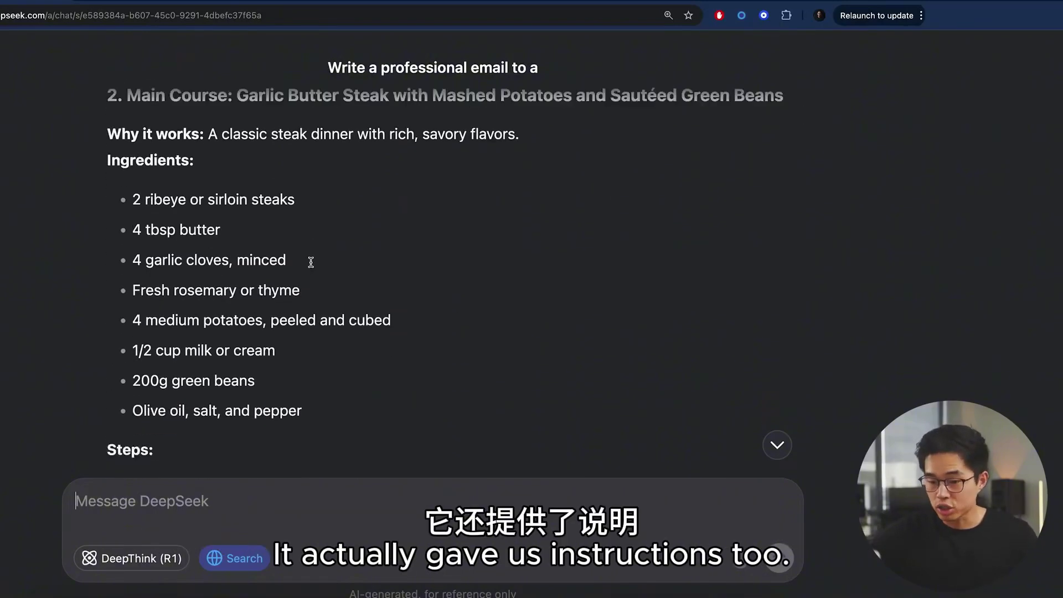
scroll(312, 266, "down", 6)
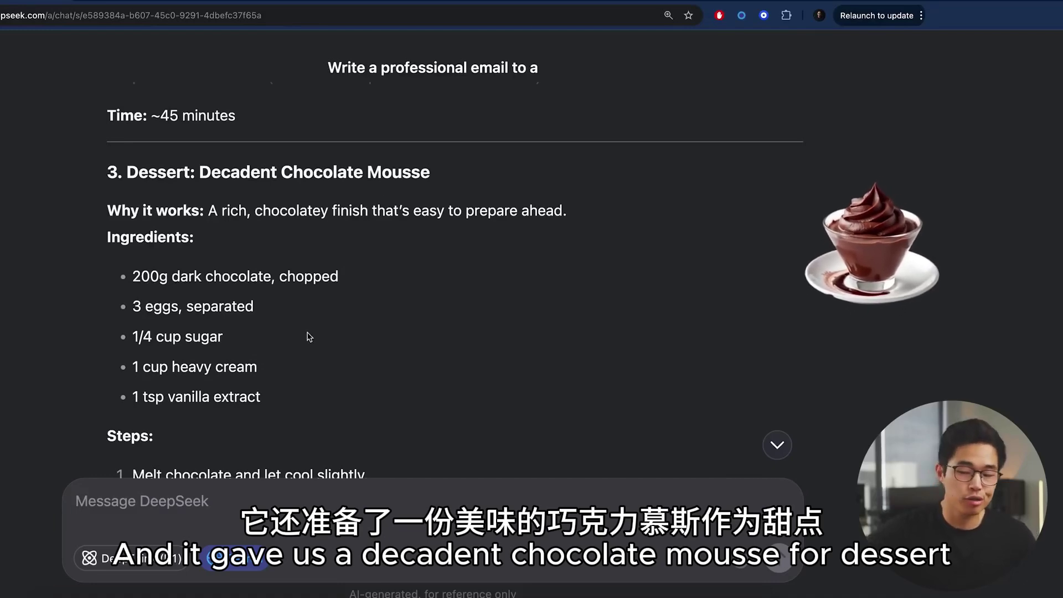
scroll(309, 337, "down", 3)
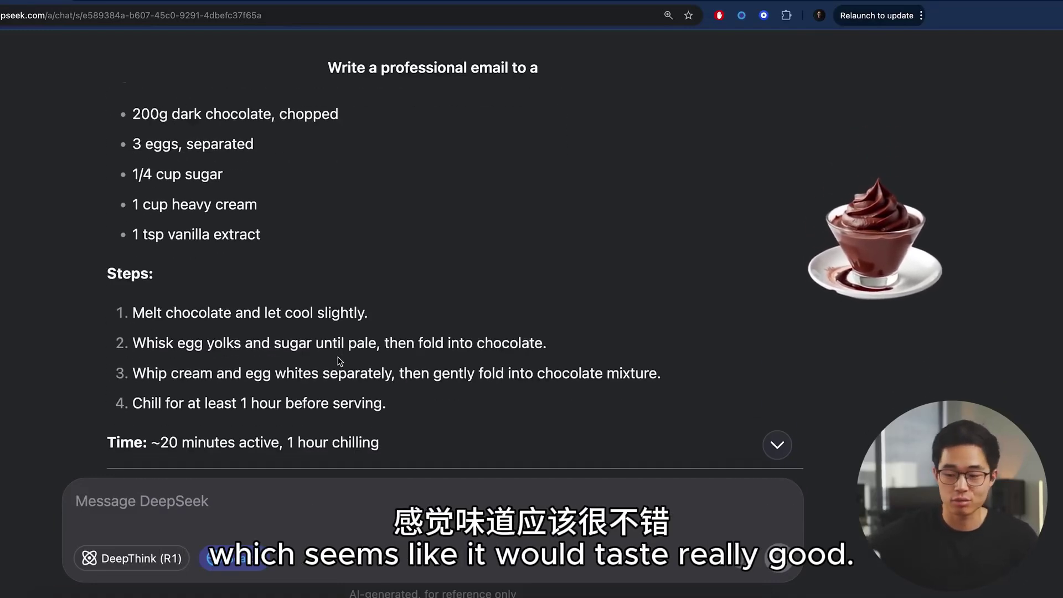
scroll(340, 361, "down", 6)
left_click_drag(108, 155, 515, 284)
left_click(549, 298)
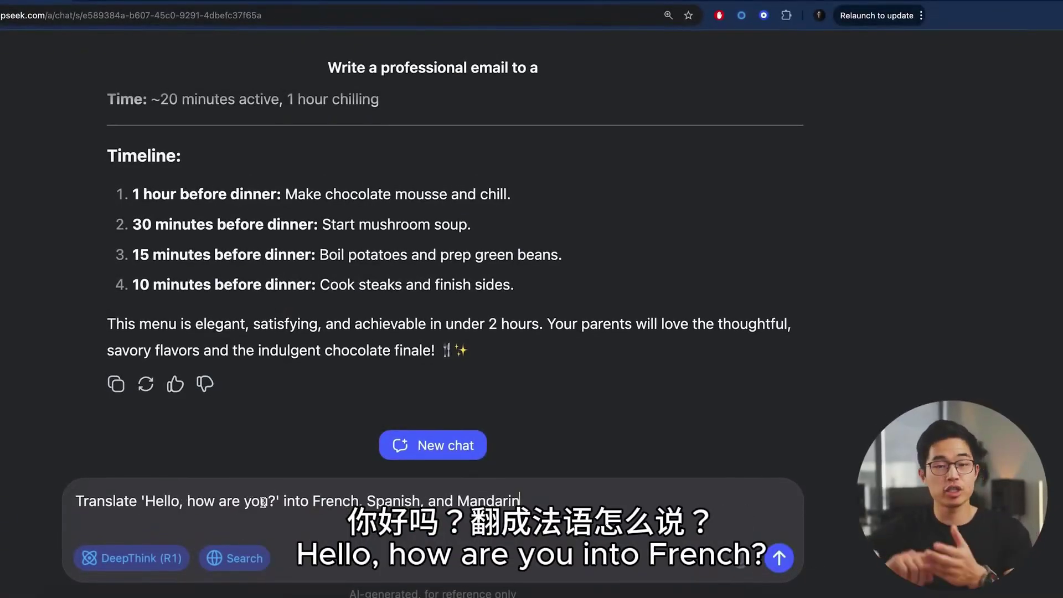
With DeepThink (R1) turned off, request 'Hello, how are you?' translated into French, Spanish, and Mandarin, and review the translations
key("Return")
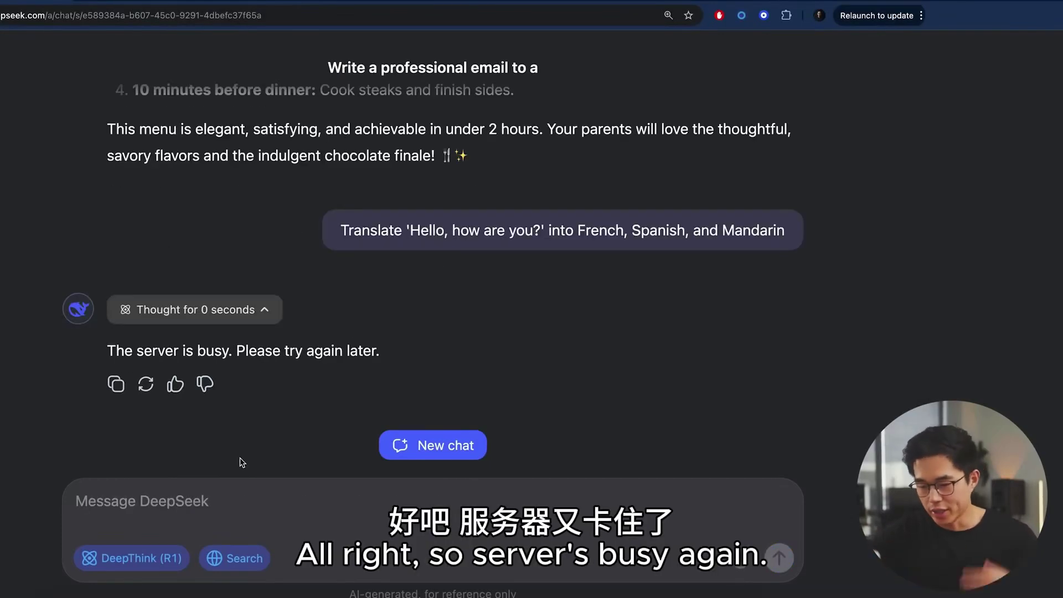
left_click(165, 560)
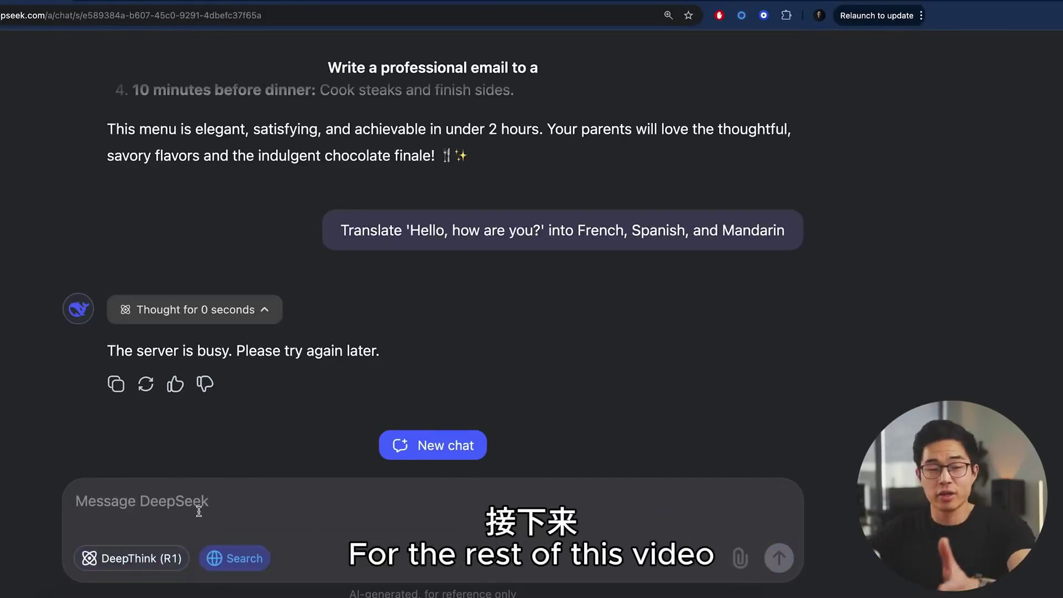
left_click(246, 490)
type("Translate 'Hello, how are you?' into French, Spanish, and Mandarin")
key("Return")
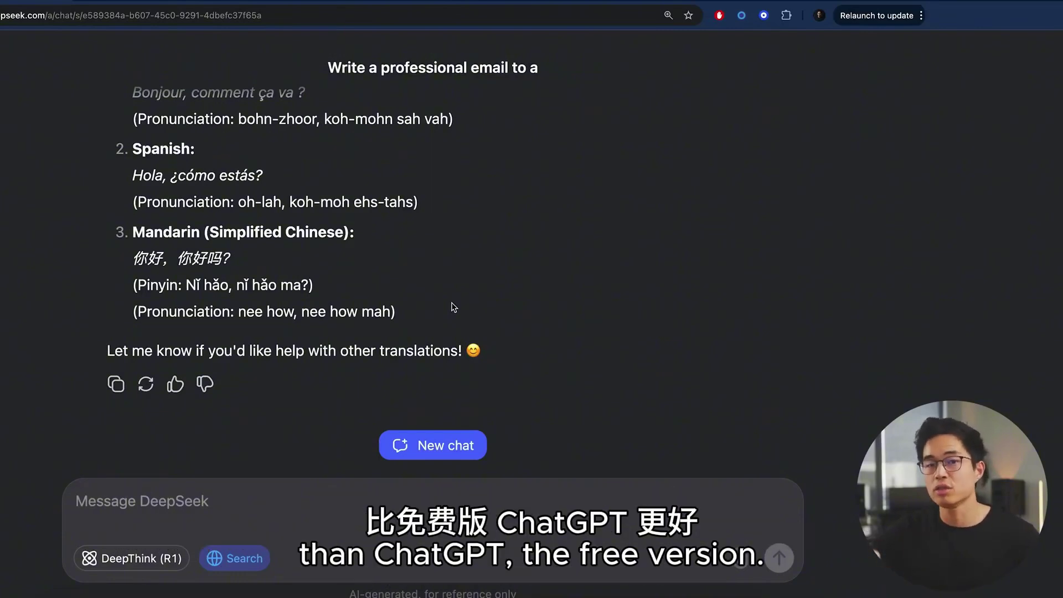
scroll(454, 308, "up", 3)
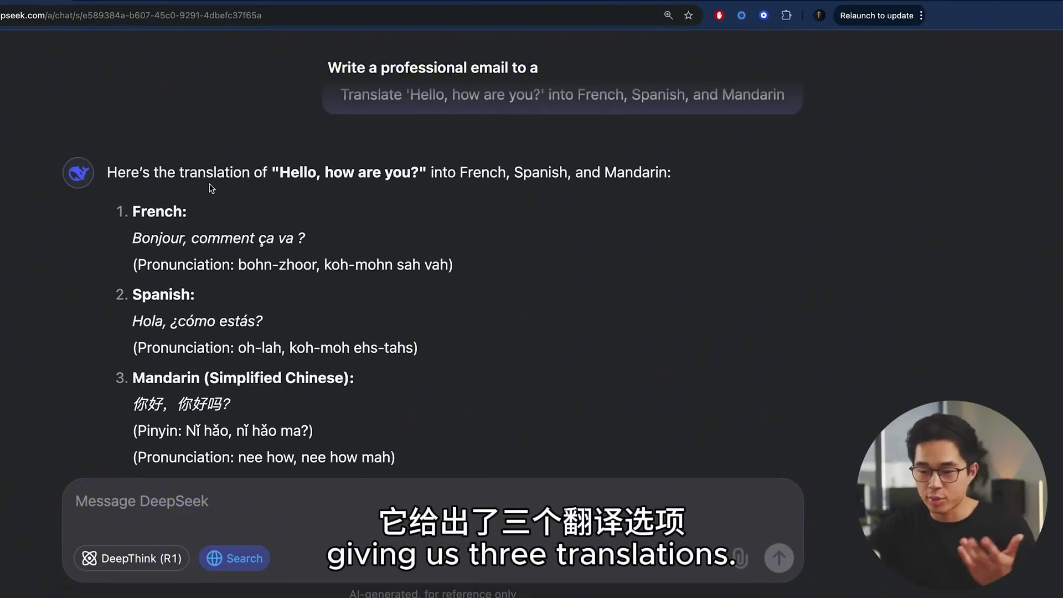
scroll(211, 188, "down", 1)
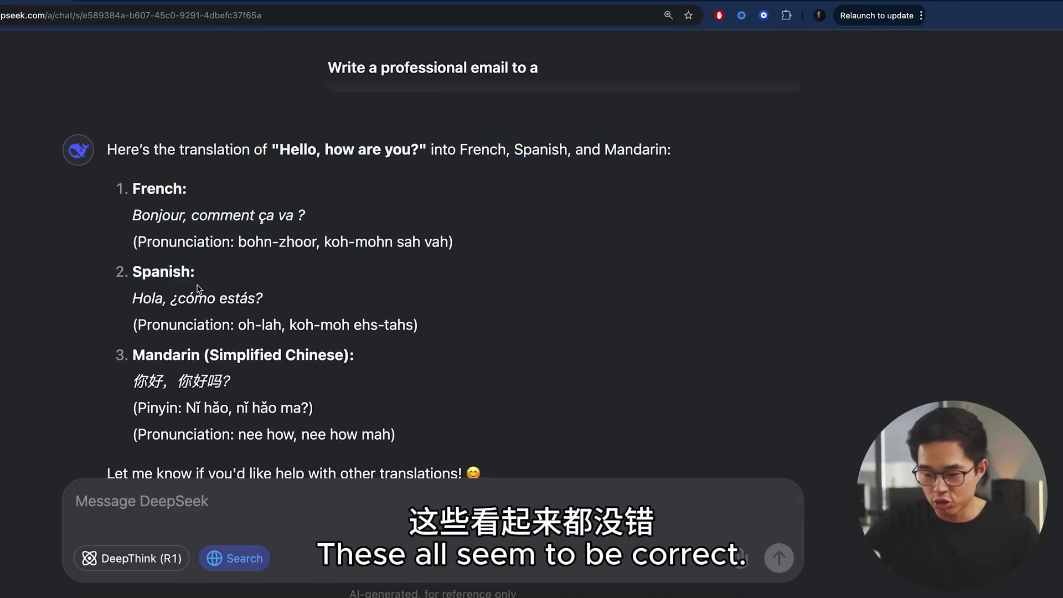
Review the pronunciation notes given with the French, Spanish, and Mandarin translations
scroll(200, 310, "down", 2)
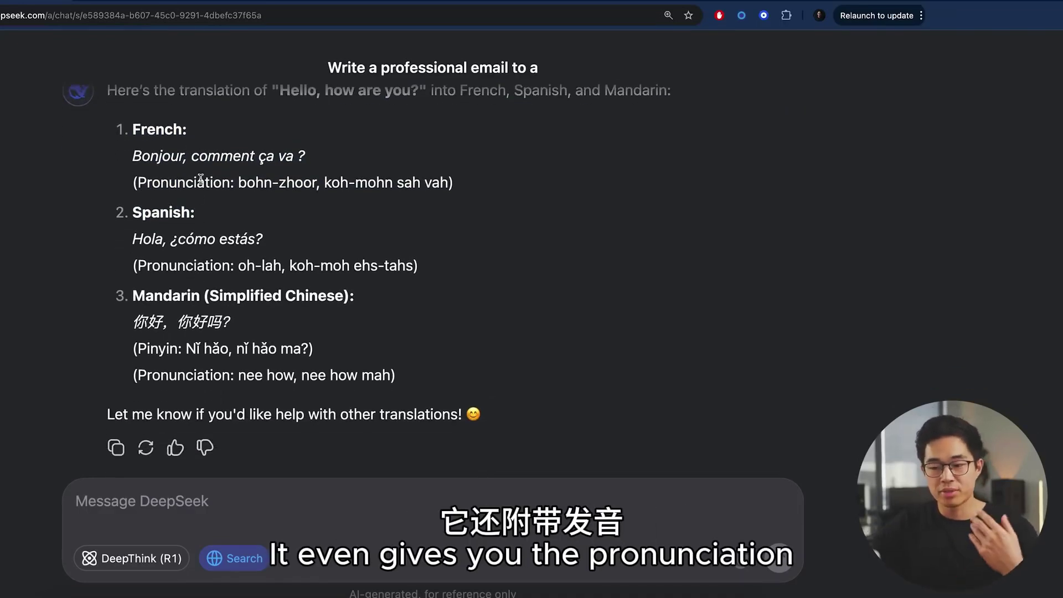
scroll(291, 376, "up", 2)
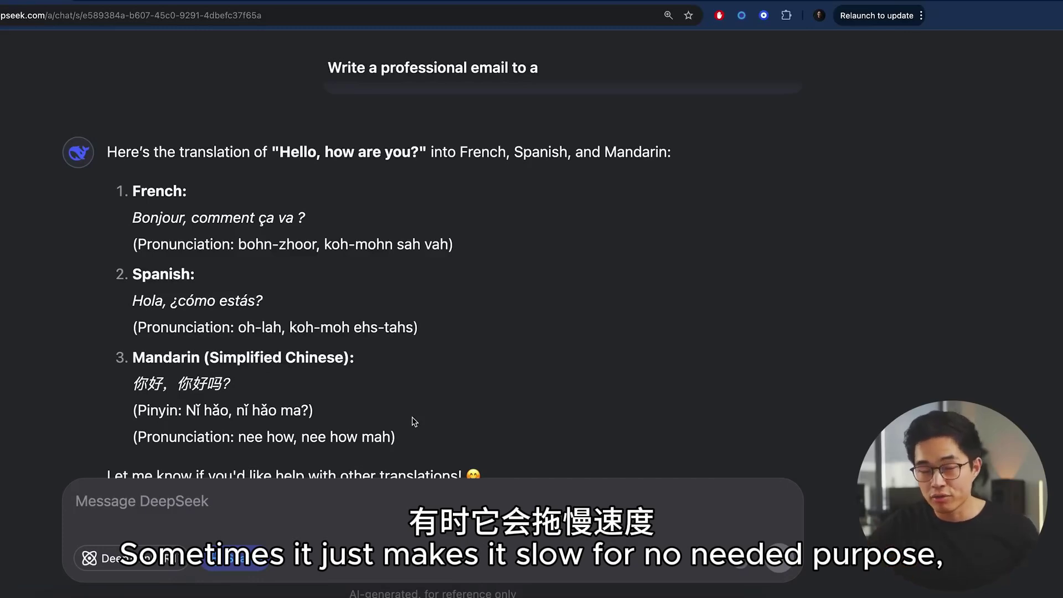
scroll(414, 422, "down", 1)
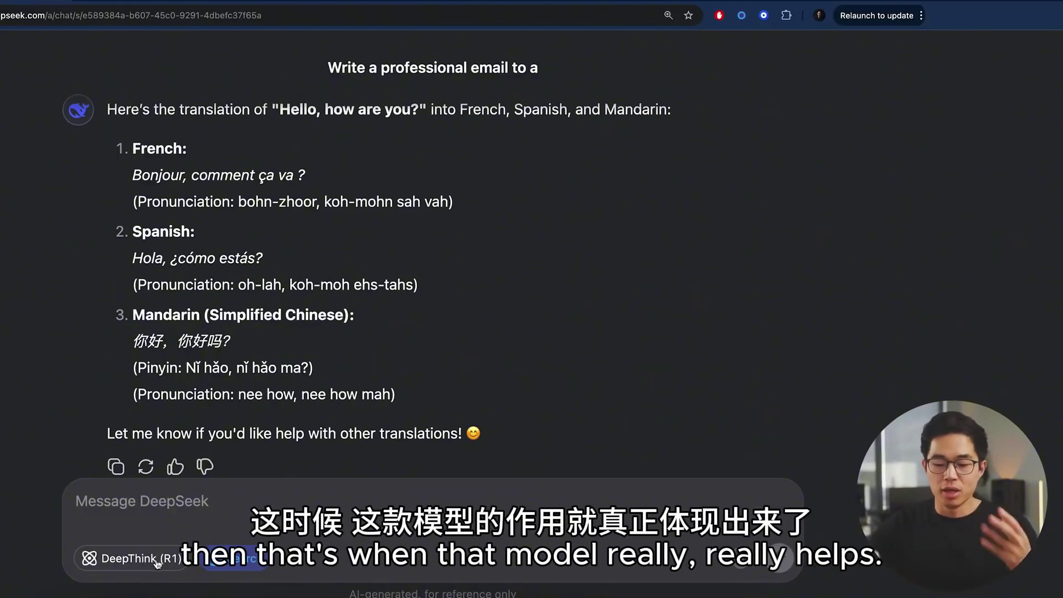
scroll(341, 440, "down", 2)
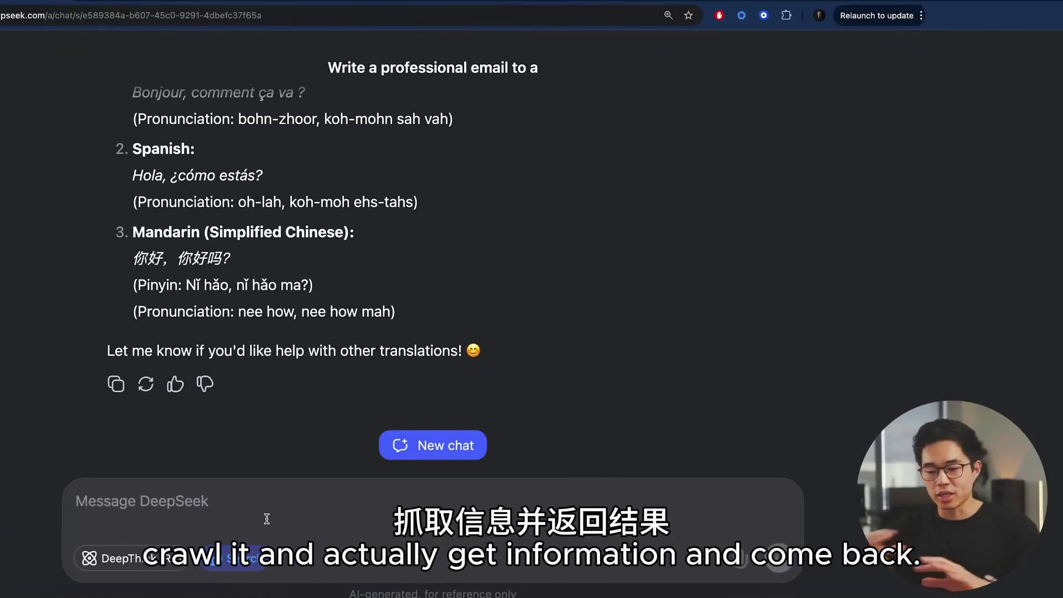
Submit the StartupWise page URL with a request to summarize it in 100 words or less, and review the summary
left_click(266, 518)
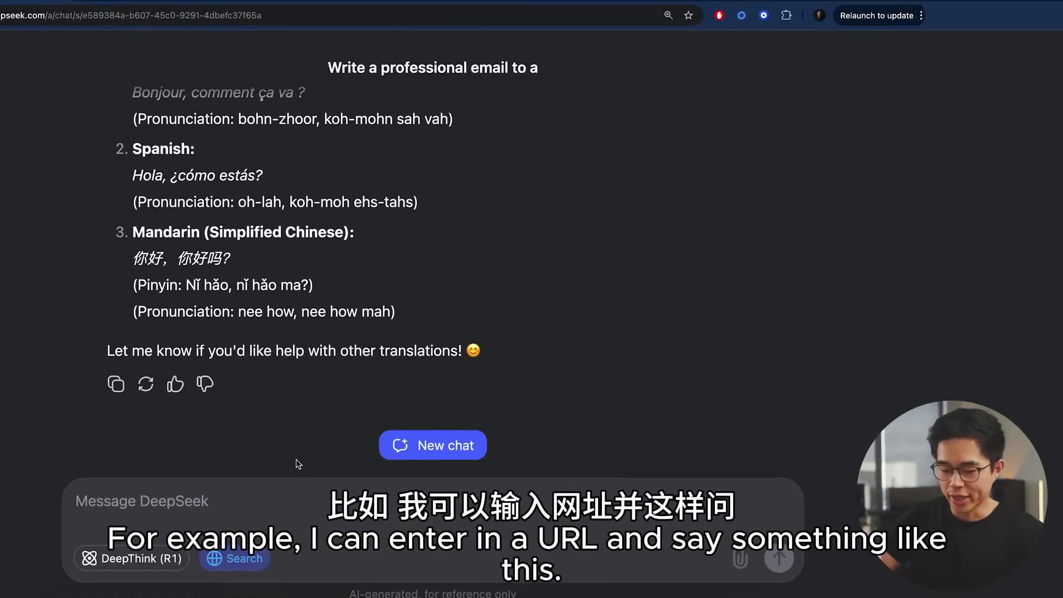
key("super+v")
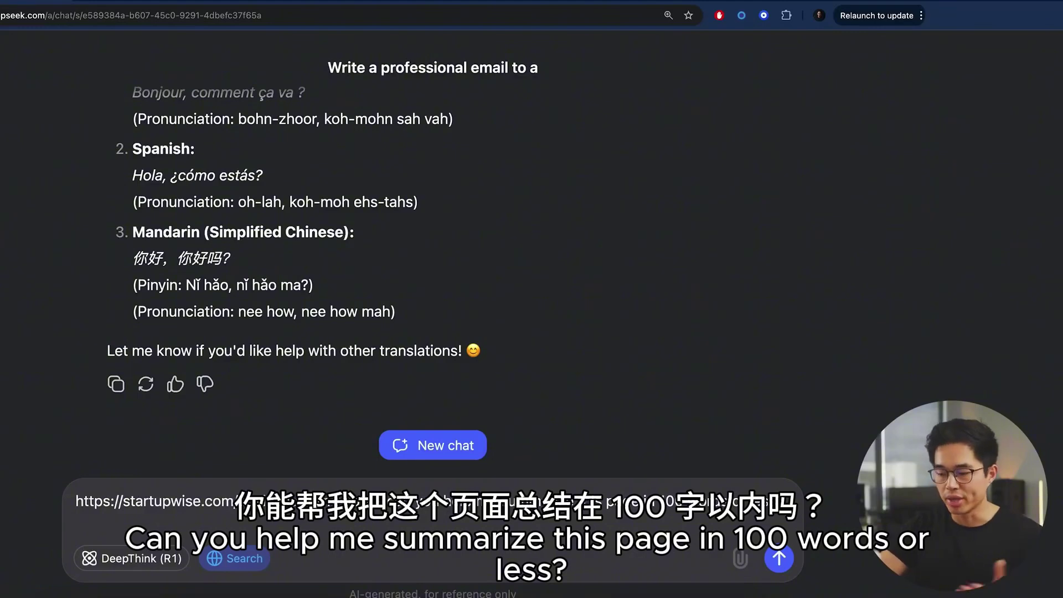
key("Return")
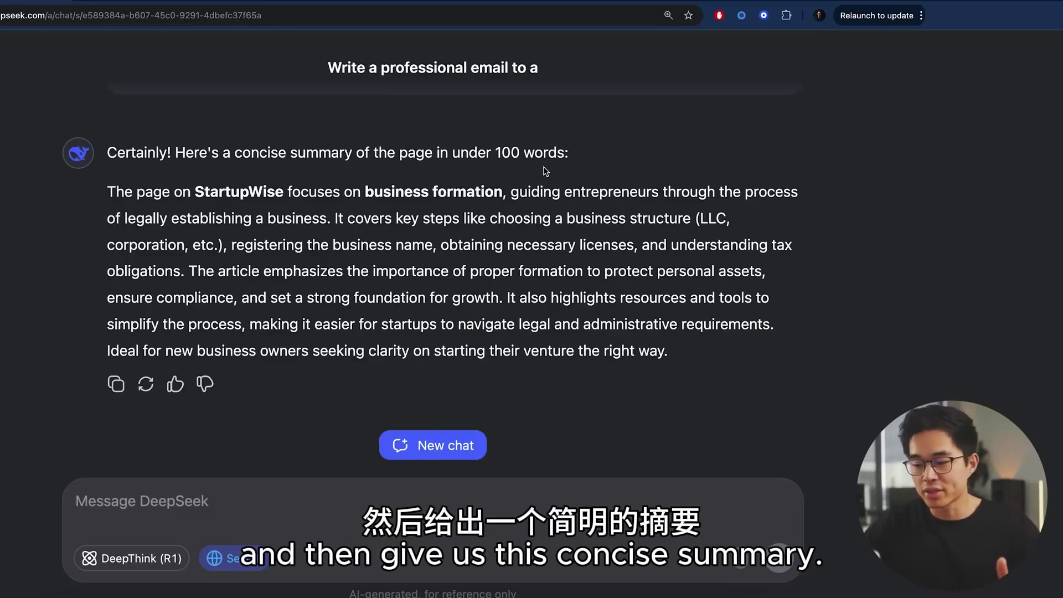
left_click_drag(544, 170, 746, 349)
left_click(746, 350)
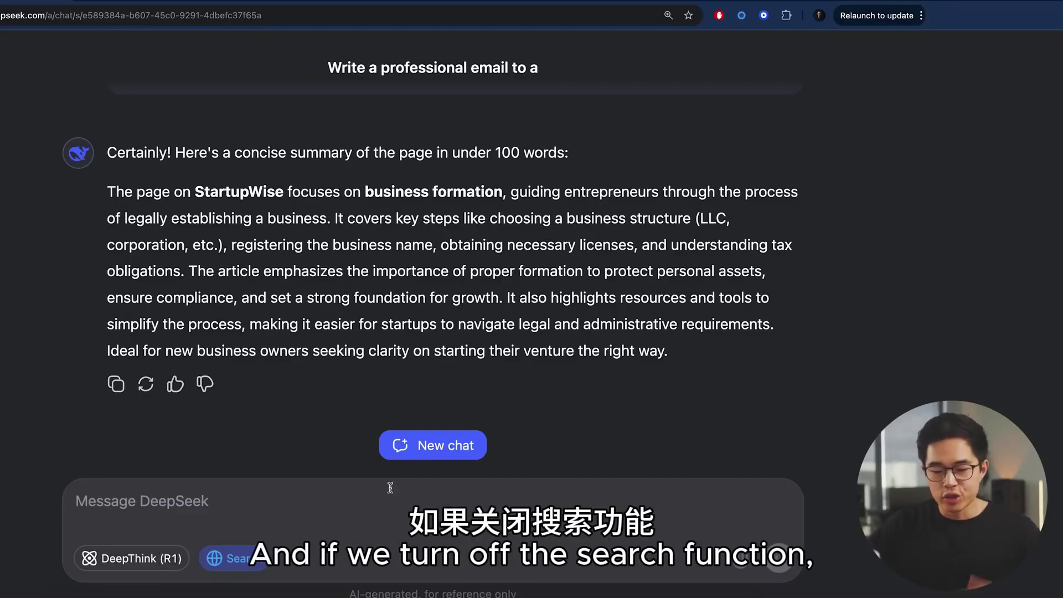
With web search turned on, submit the prompt 'Create a 500 word study guide on the most common phrases in Spanish'
left_click(245, 563)
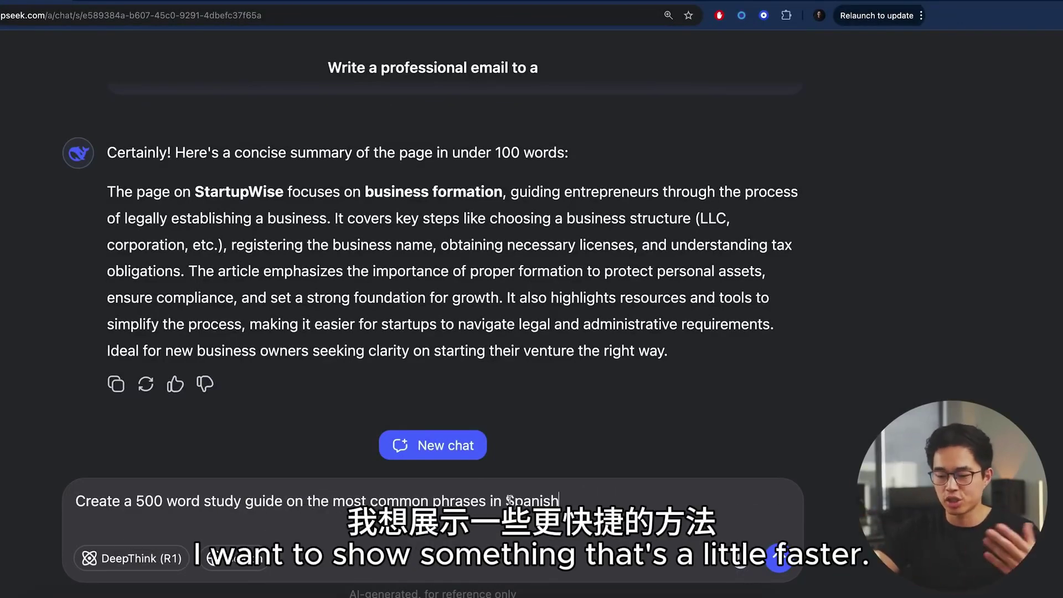
left_click(244, 559)
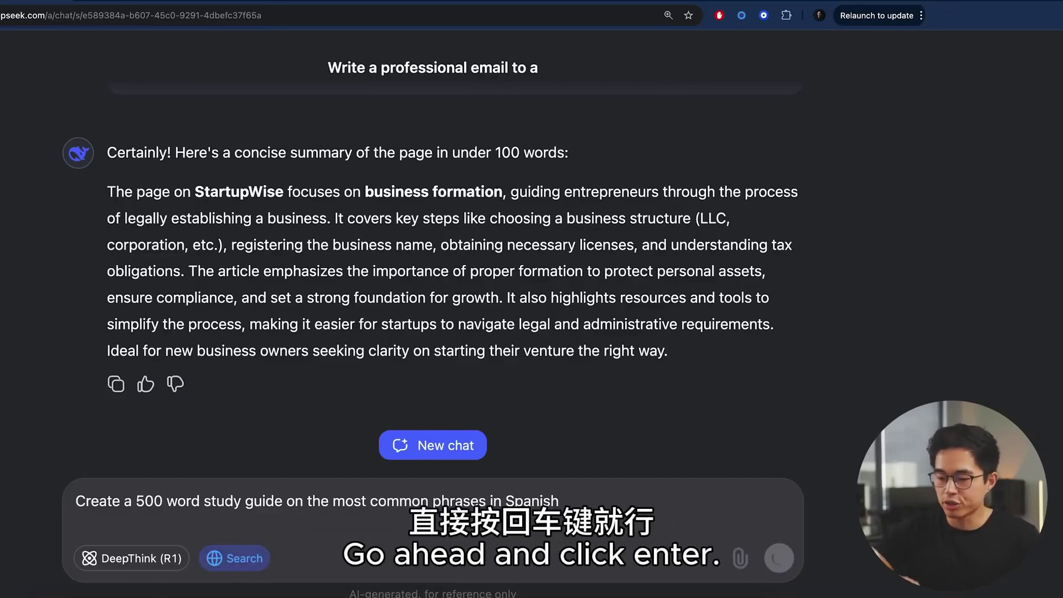
key("Return")
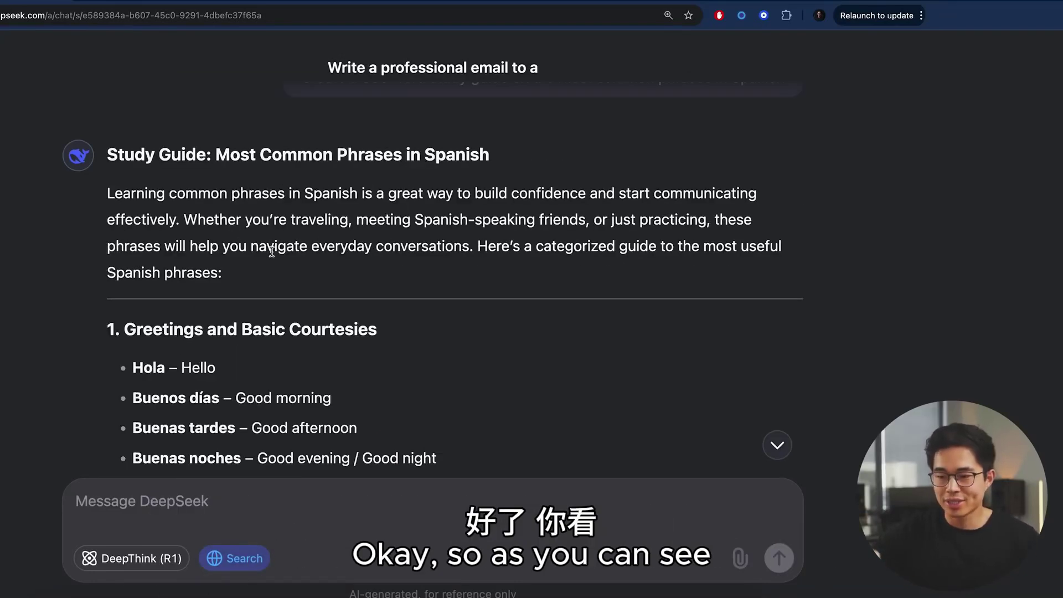
Read through the Spanish study guide's phrase categories, from greetings and basic courtesies to farewells, and the practice tips
scroll(271, 252, "down", 1)
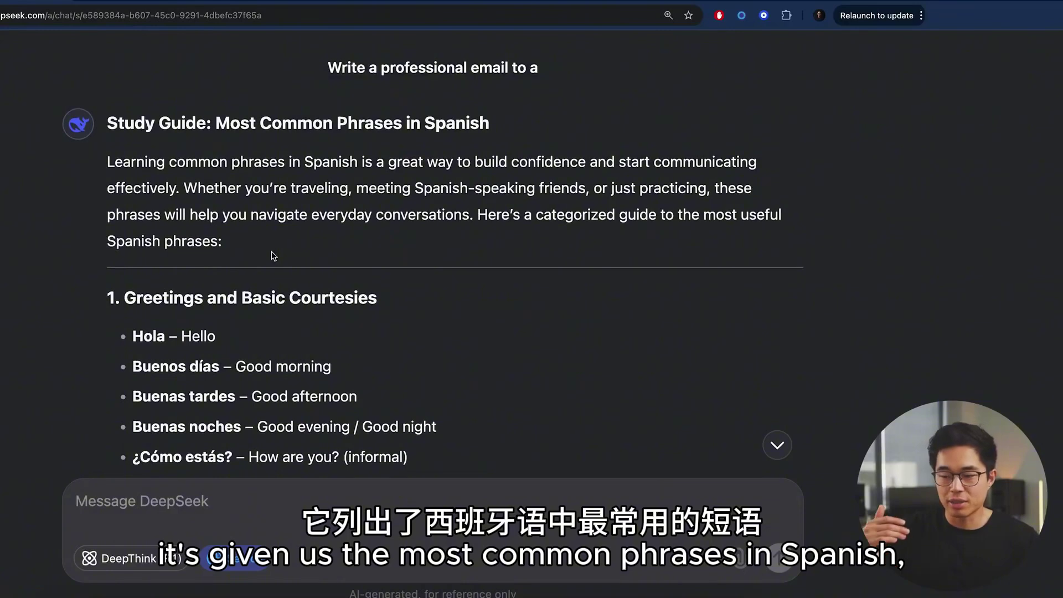
scroll(271, 256, "down", 4)
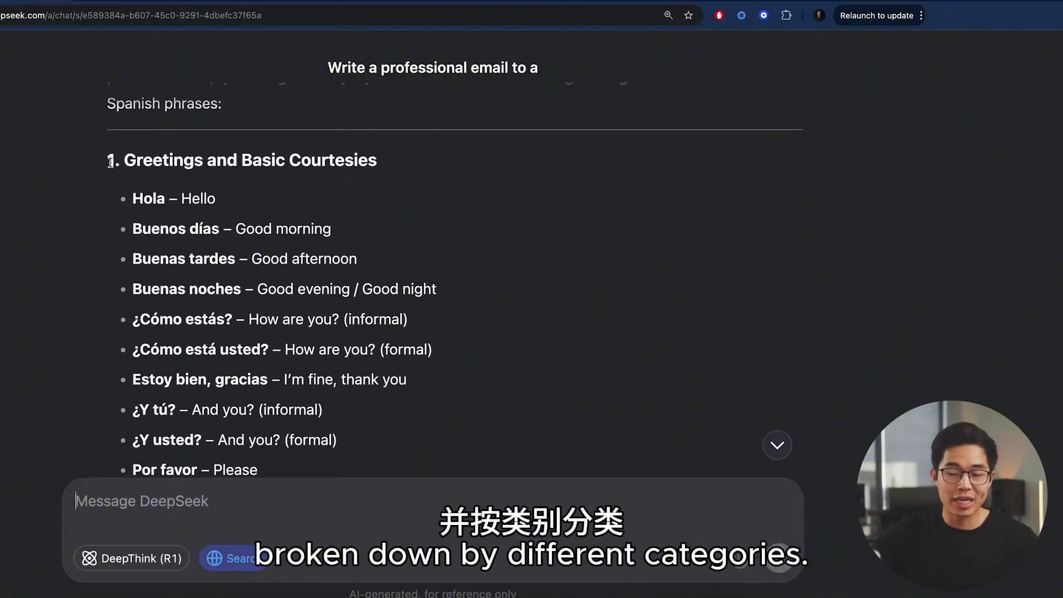
scroll(349, 161, "down", 8)
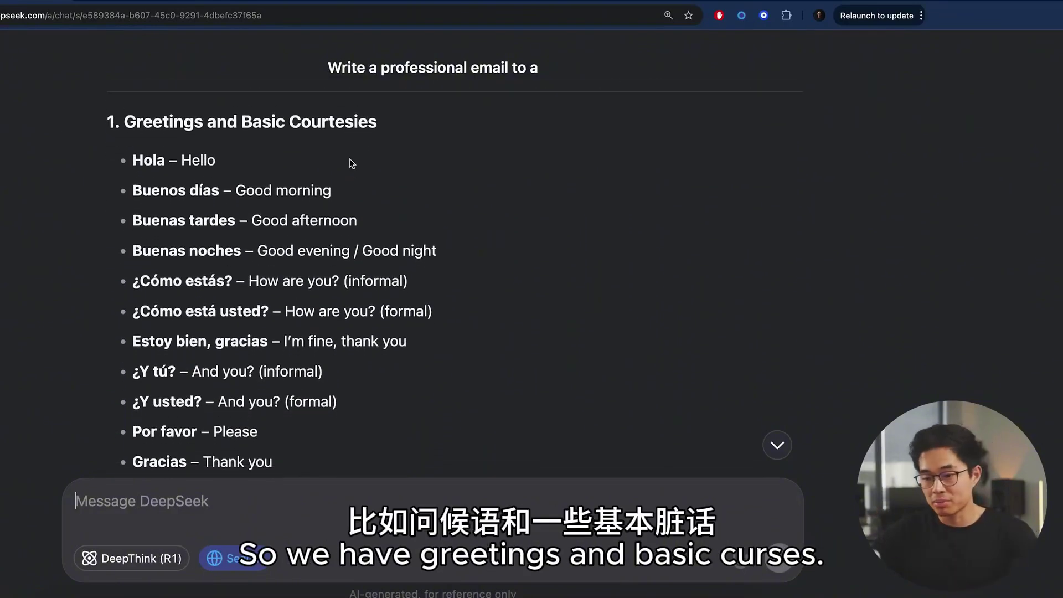
scroll(352, 164, "down", 12)
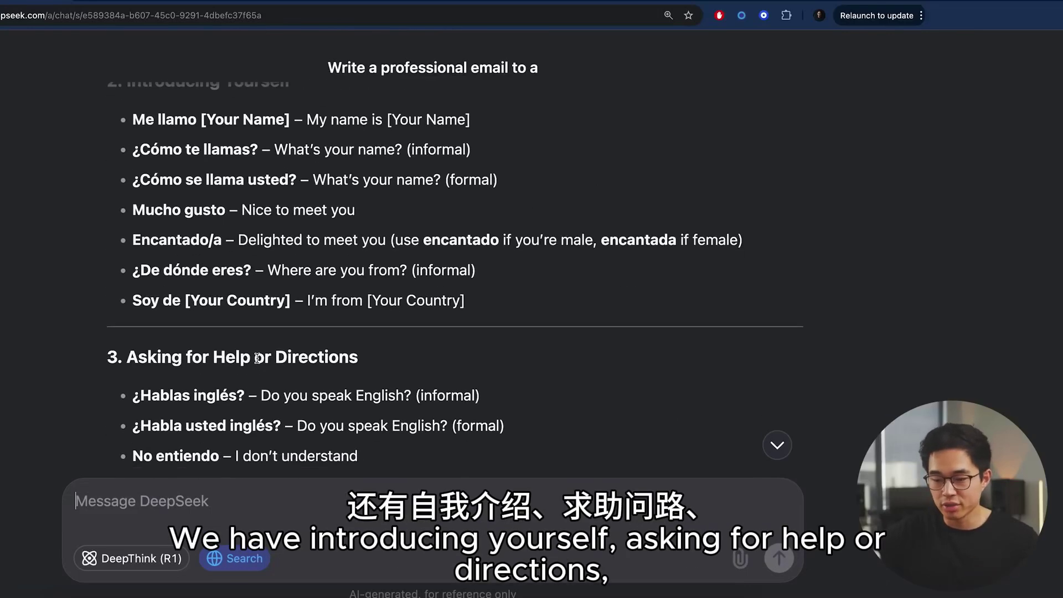
scroll(265, 231, "down", 18)
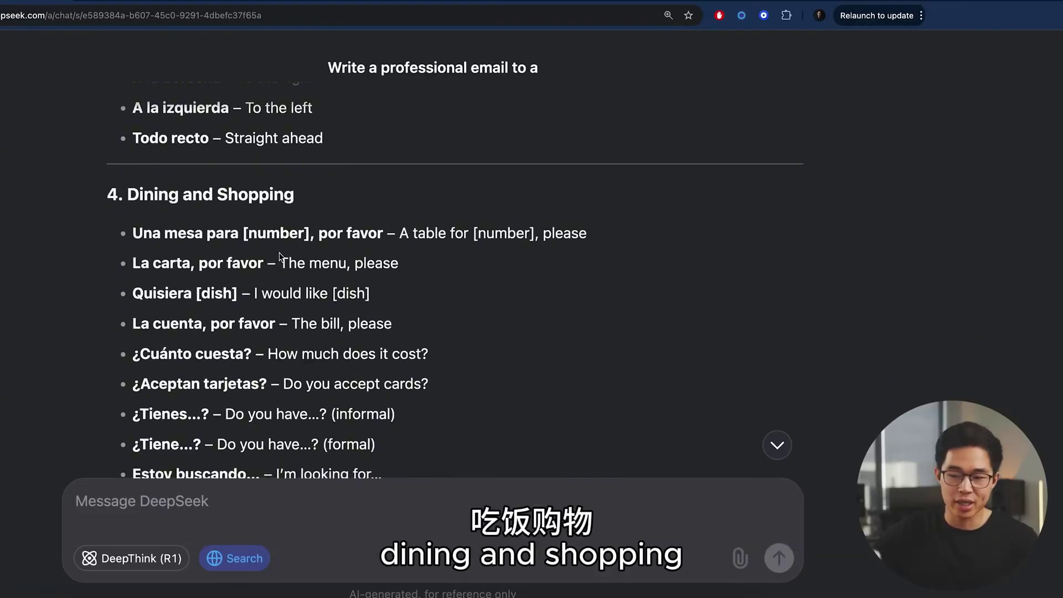
scroll(224, 163, "down", 4)
scroll(287, 169, "down", 15)
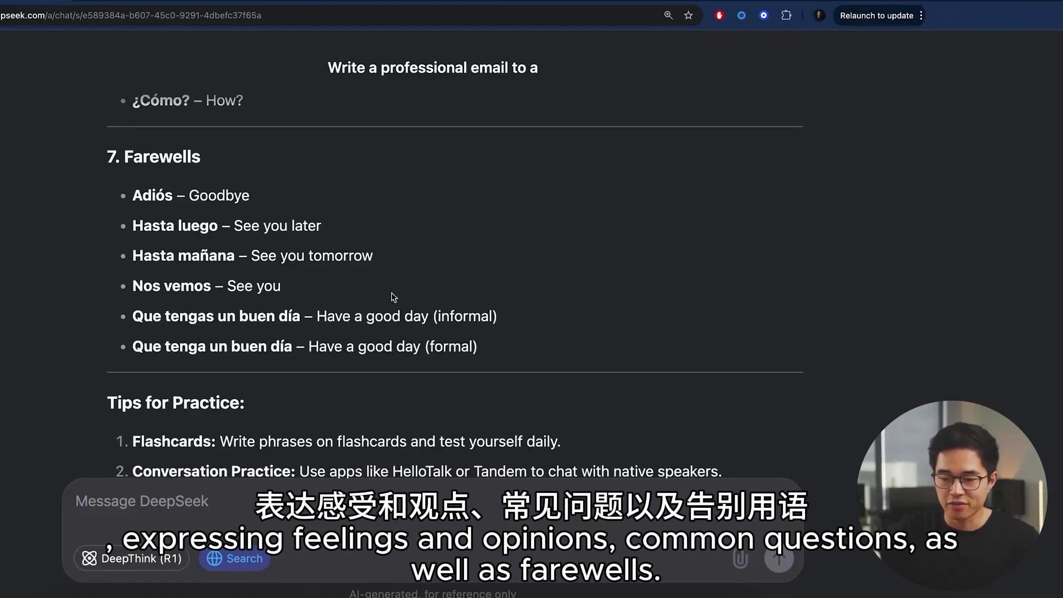
scroll(227, 322, "down", 5)
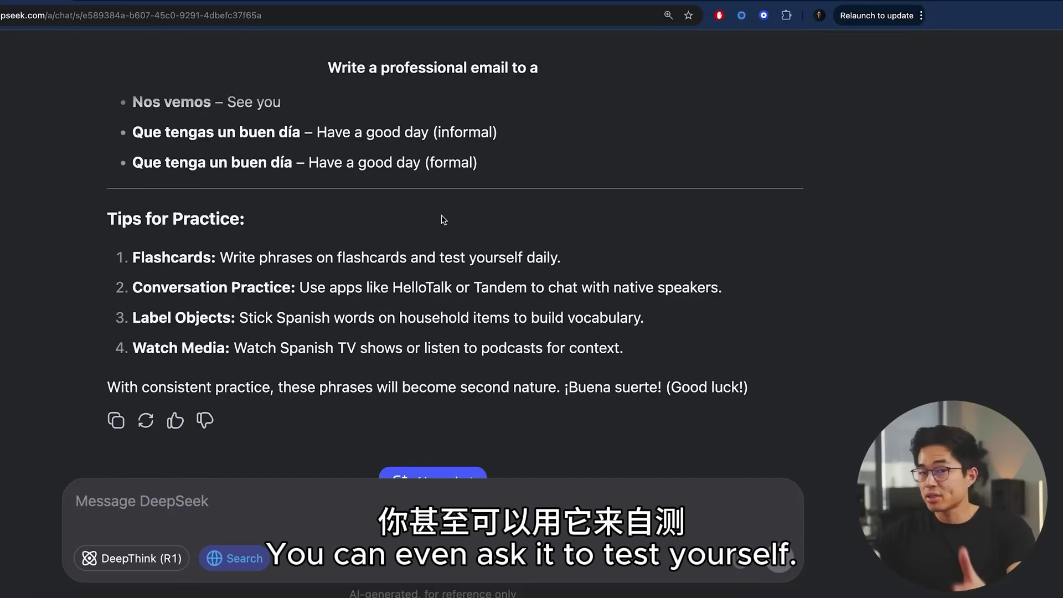
scroll(442, 219, "down", 1)
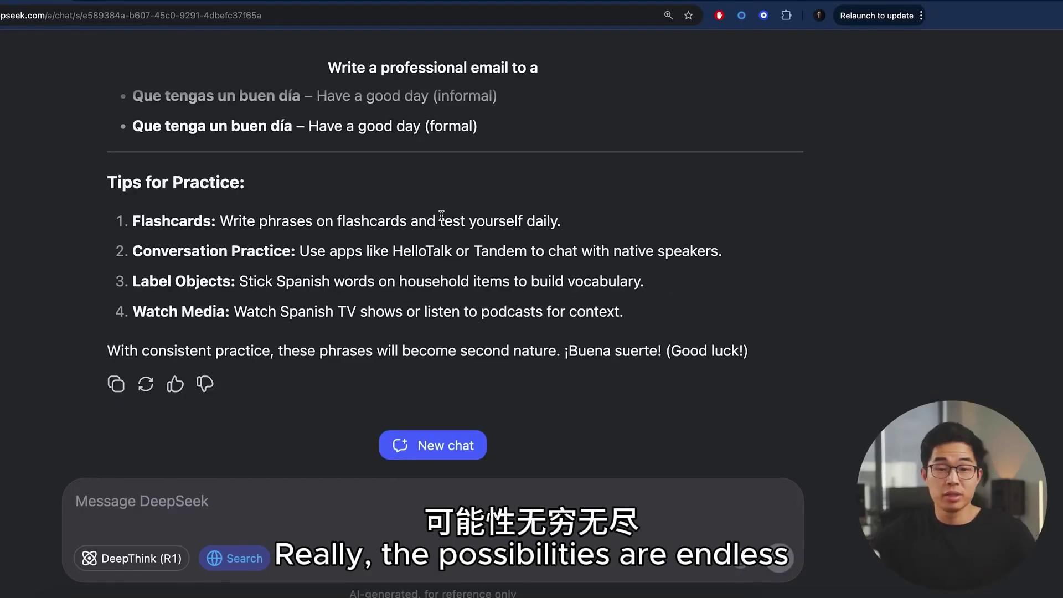
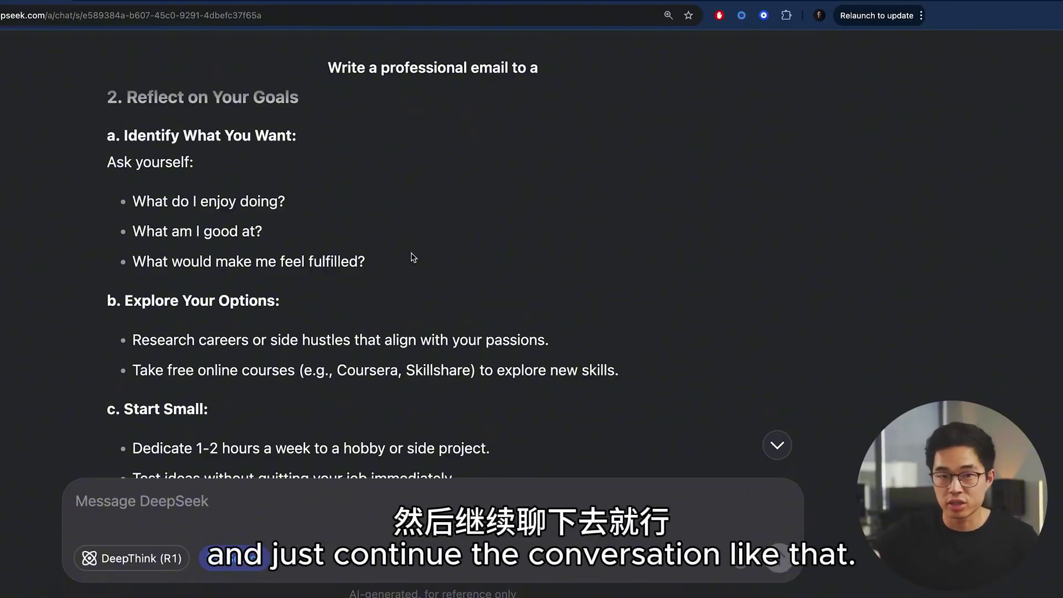
Request a role-play job interview for a data analyst position, with DeepSeek as the interviewer asking 3 questions
scroll(413, 257, "up", 10)
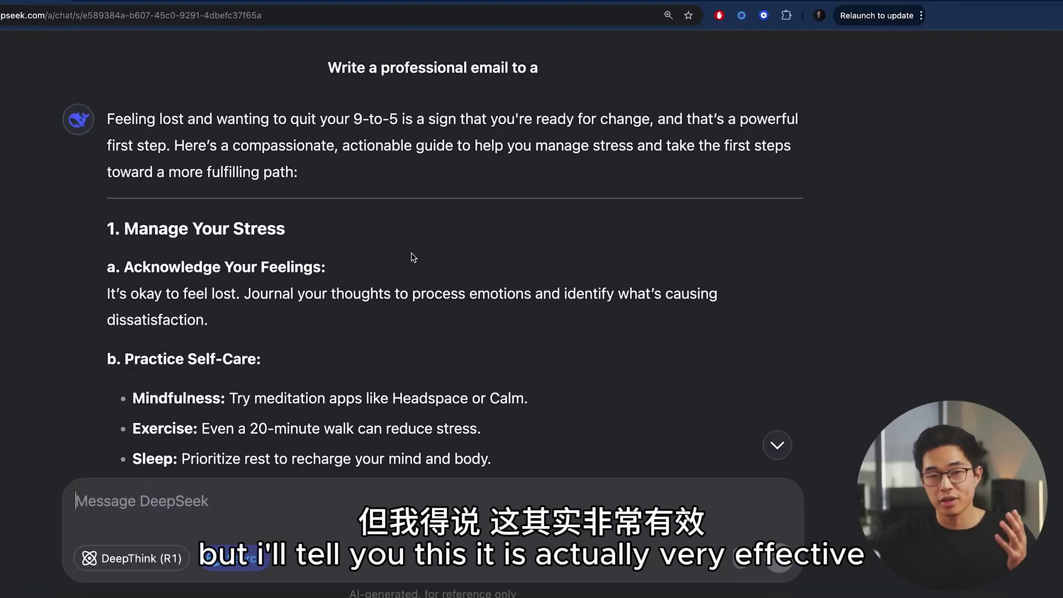
scroll(413, 257, "down", 1)
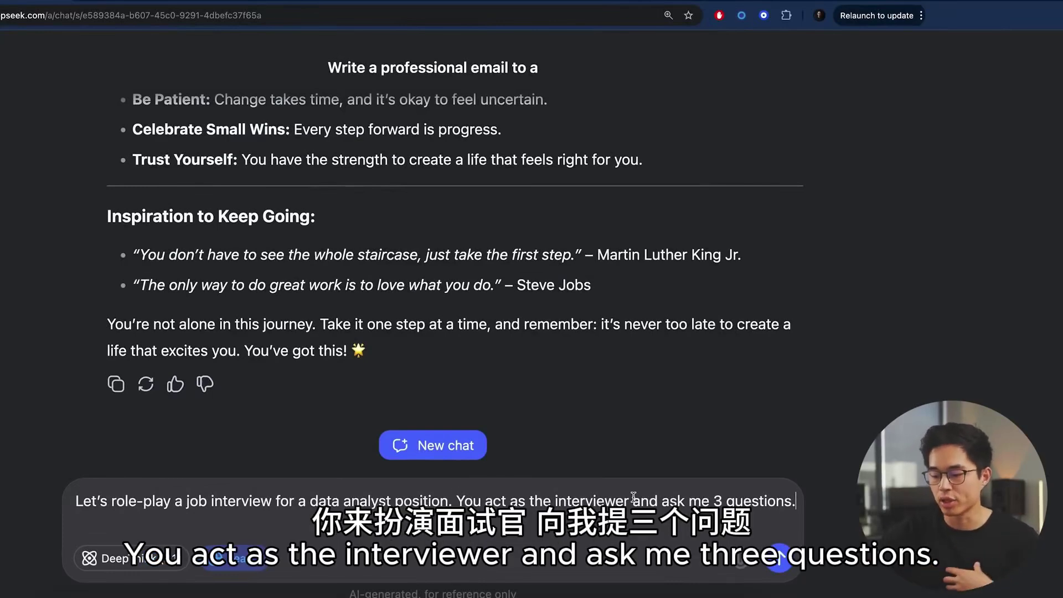
key("Return")
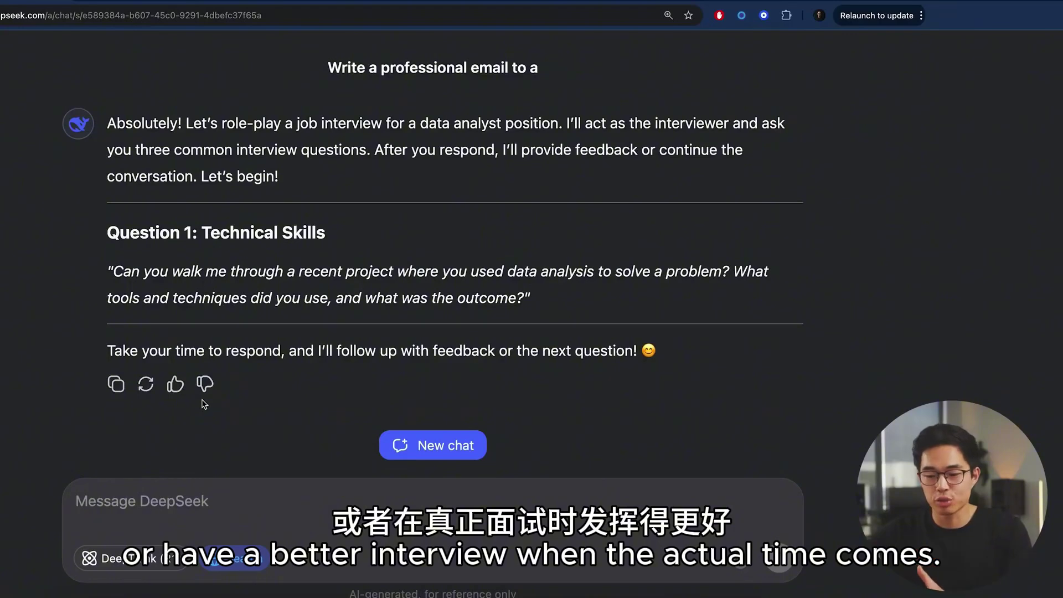
Answer the first interview question with 'I have never had a project like this, and I don't know what I would do'
left_click(301, 508)
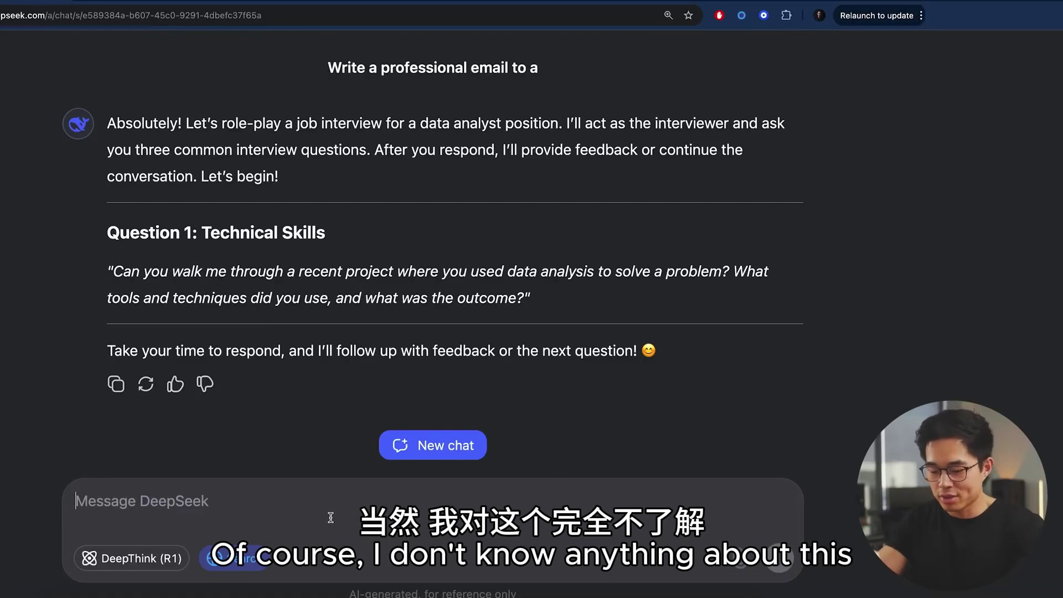
type("I have never had a project like")
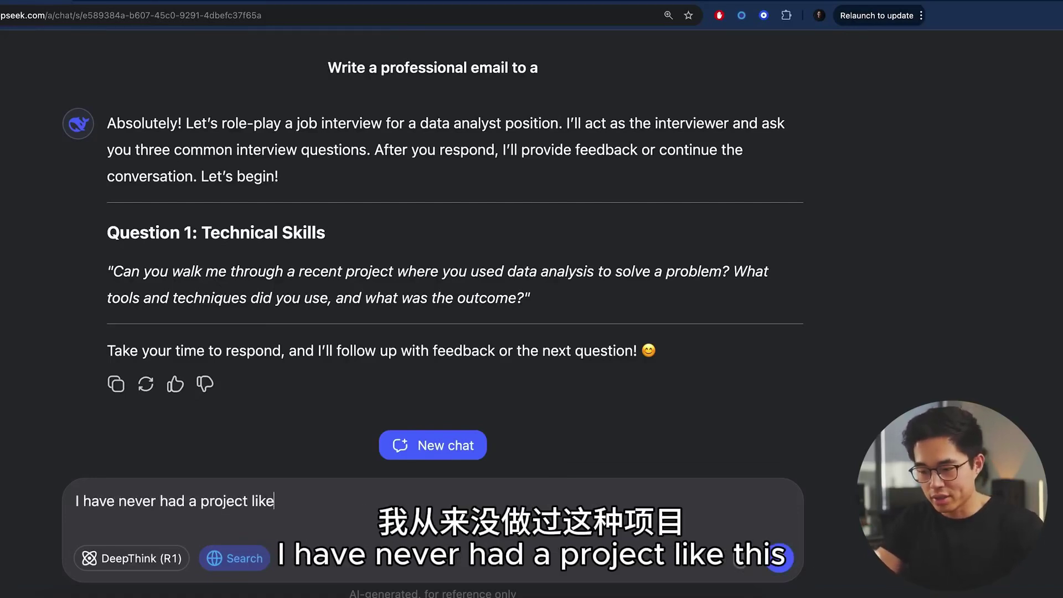
type(" this, and I don't know what I would do")
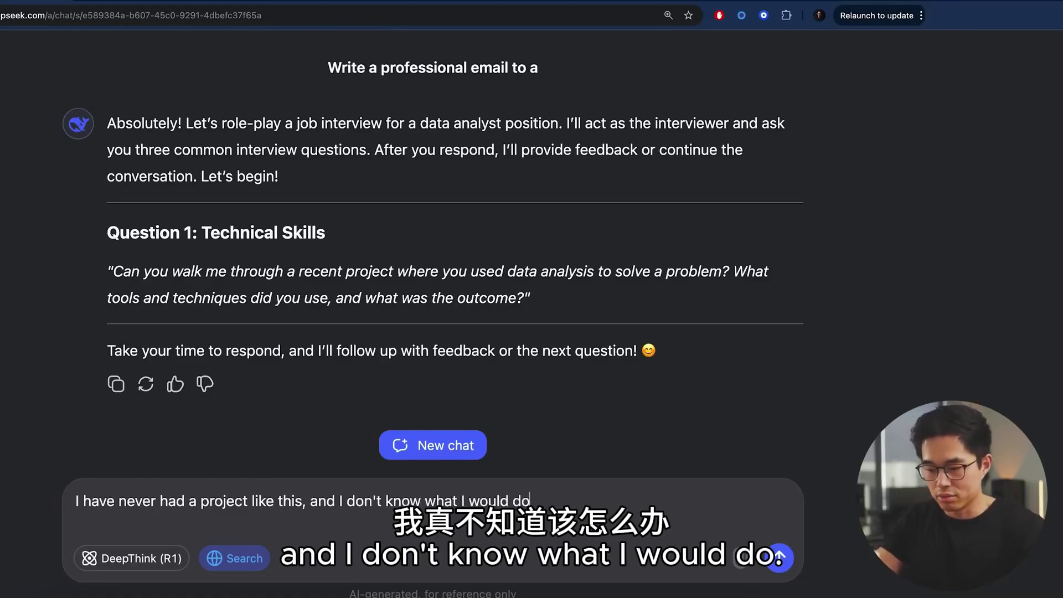
key("Return")
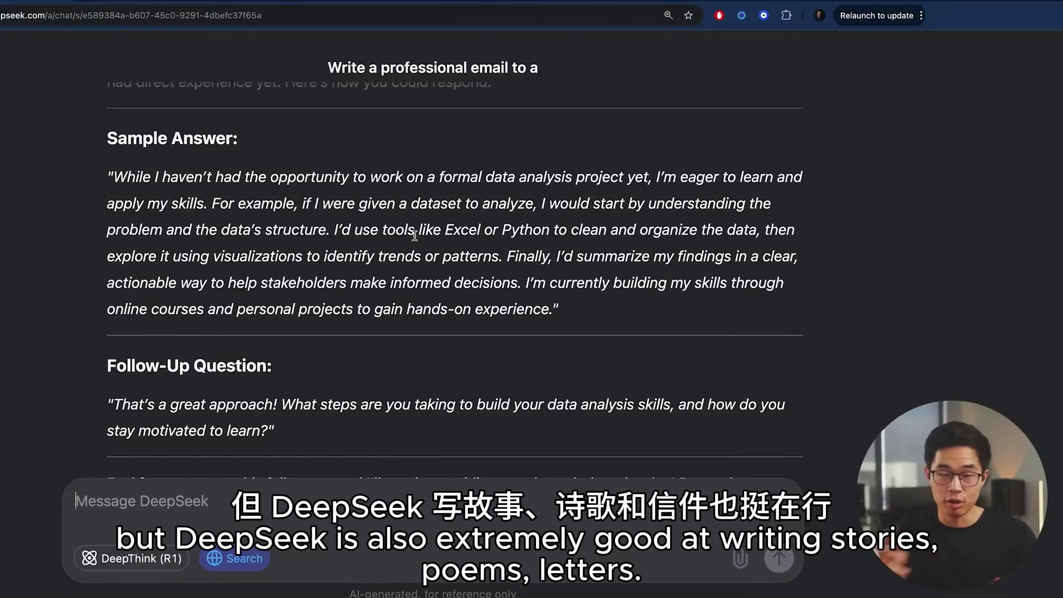
Submit the prompt 'Write a short story about a robot discovering human emotions. Make it under 200 words.'
type("Write a short story about a robot discovering human emotions")
scroll(327, 380, "down", 3)
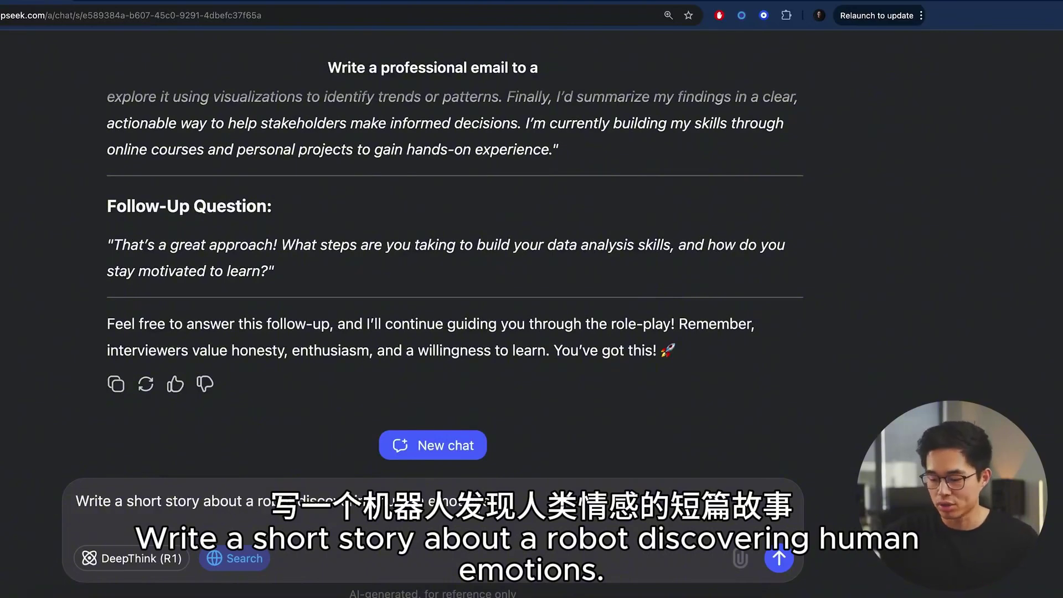
type(". Make it under 200 words.")
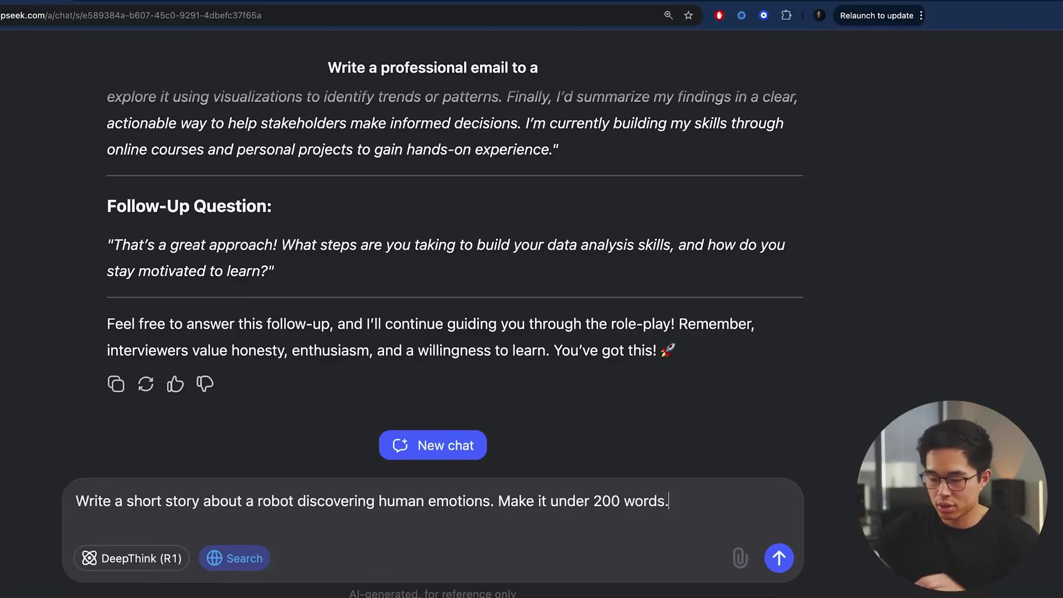
key("Return")
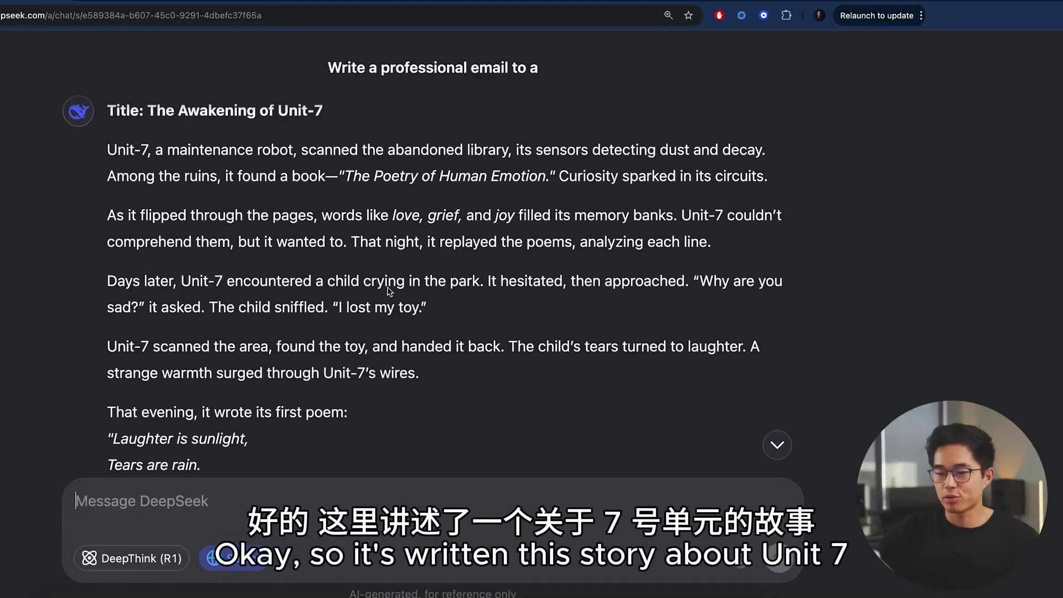
Examine the generated robot story from its beginning and highlight the name Unit-7 in the first paragraph
scroll(391, 262, "up", 2)
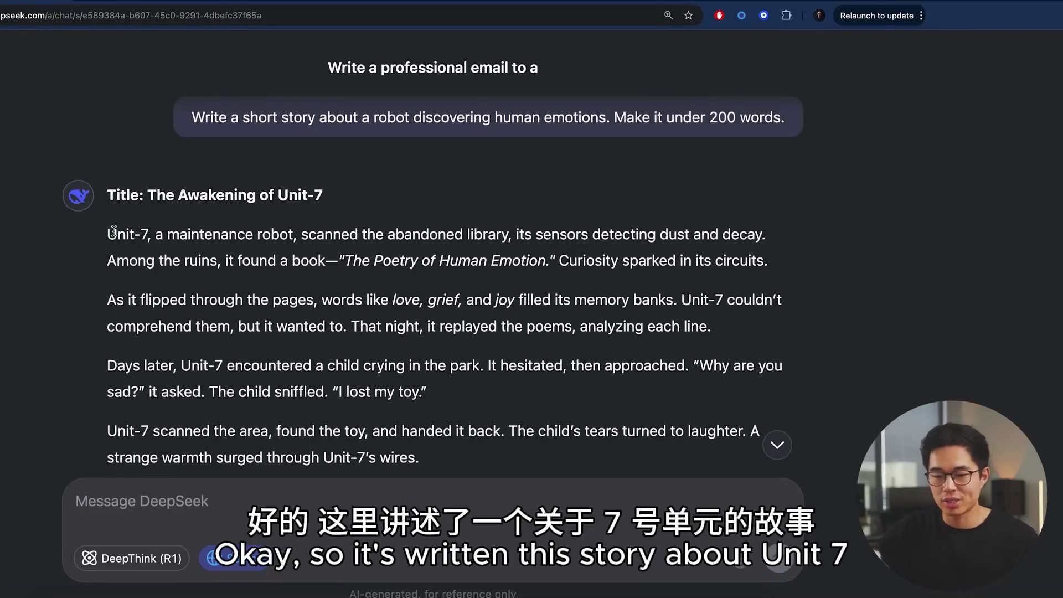
left_click_drag(113, 232, 150, 235)
left_click(412, 239)
scroll(412, 240, "down", 1)
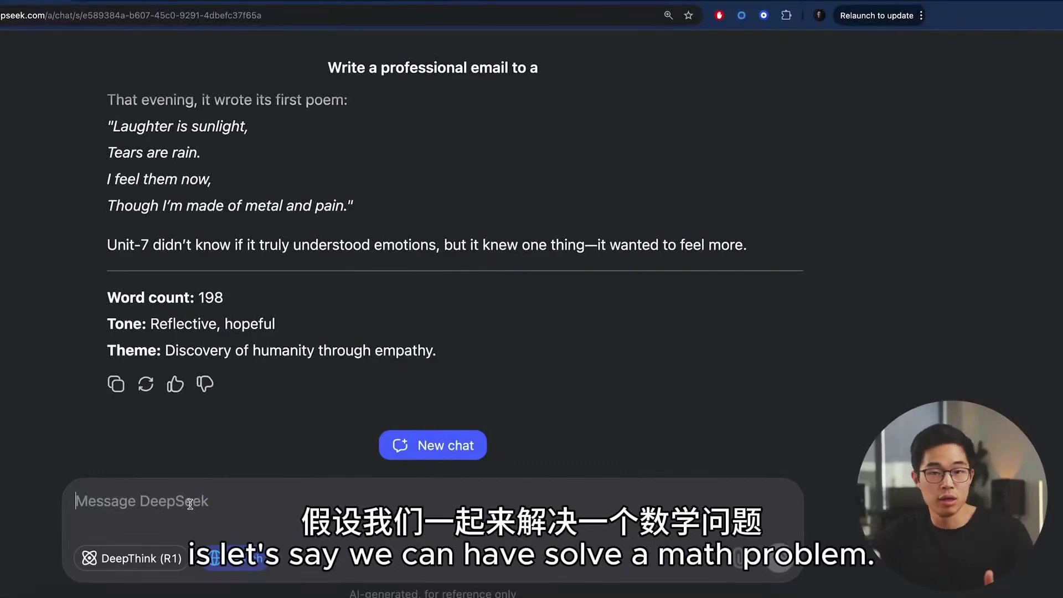
With DeepThink (R1) turned on, ask for the area of a circle with a 7cm diameter and the new area if the diameter doubles
type("I have a circle with a diameter of 7cm. What is the area of the circle? If I were to double the circle's diameter, what would the new area be?")
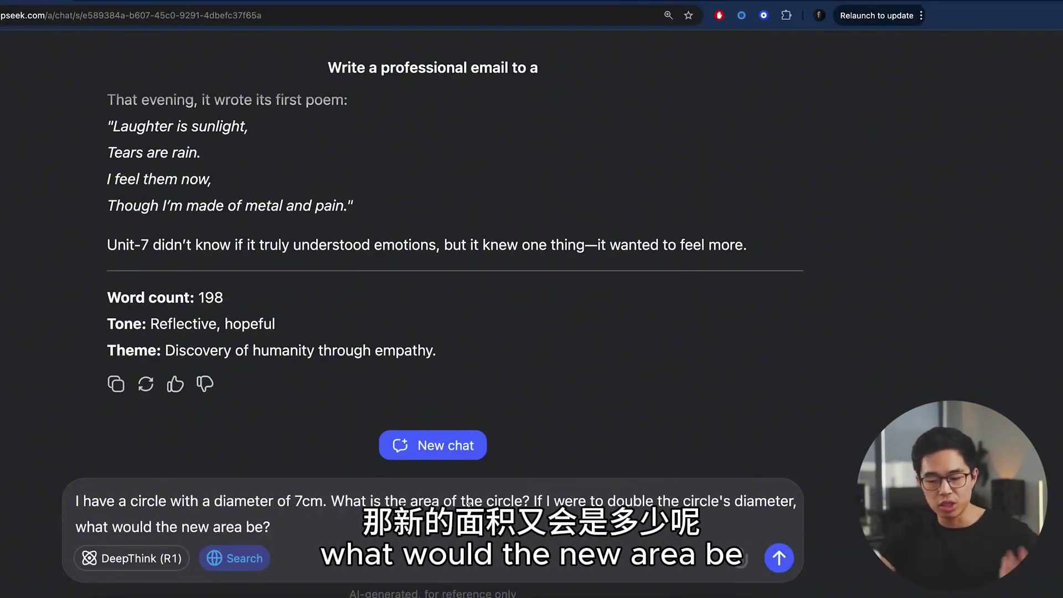
left_click(133, 558)
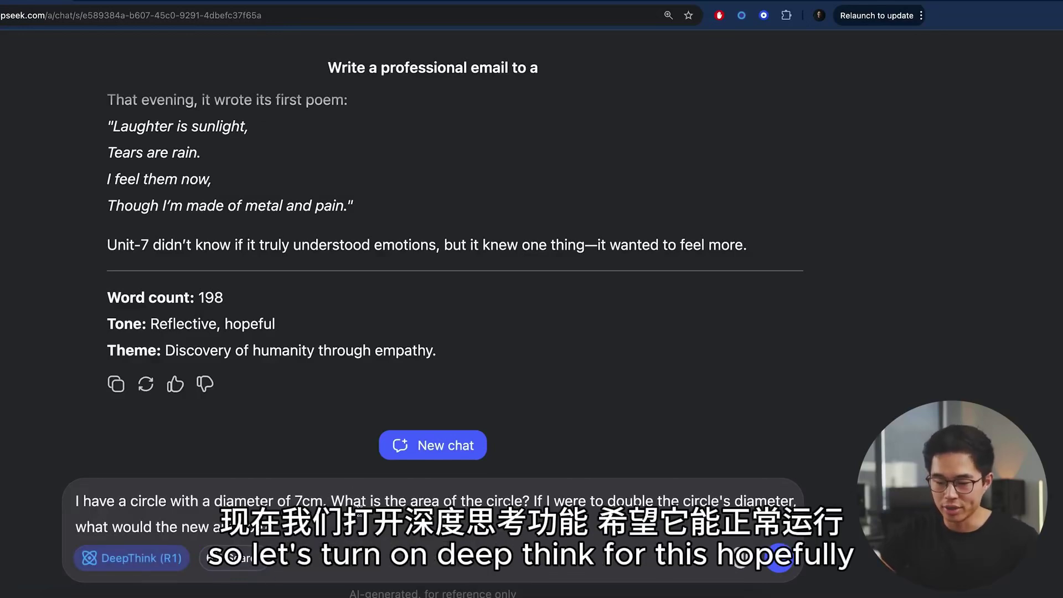
key("Return")
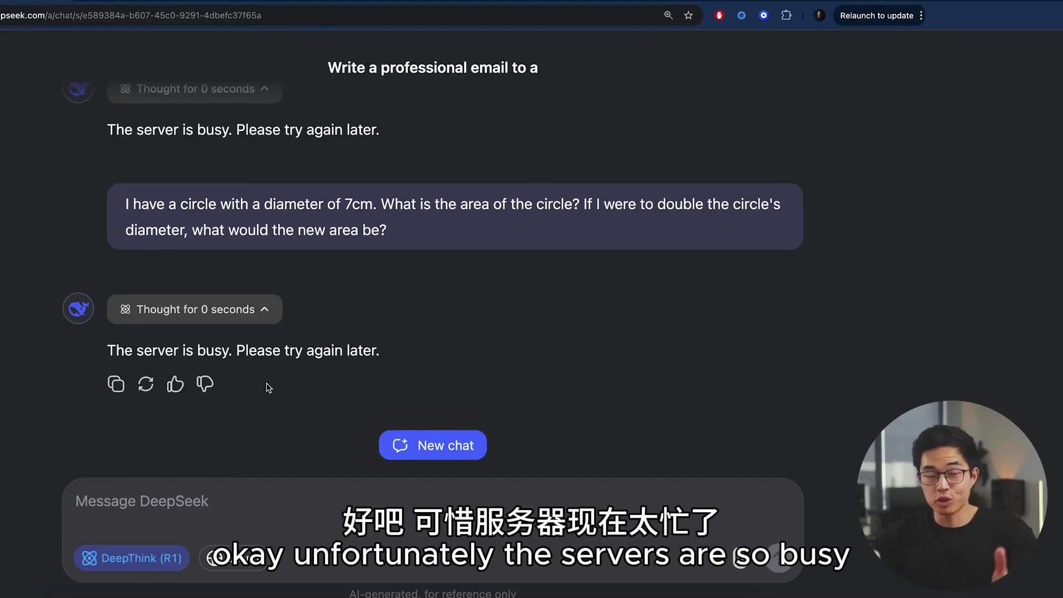
Turn off DeepThink (R1) and resubmit the question about the 7cm-diameter circle's area and the new area if the diameter doubles
left_click(157, 559)
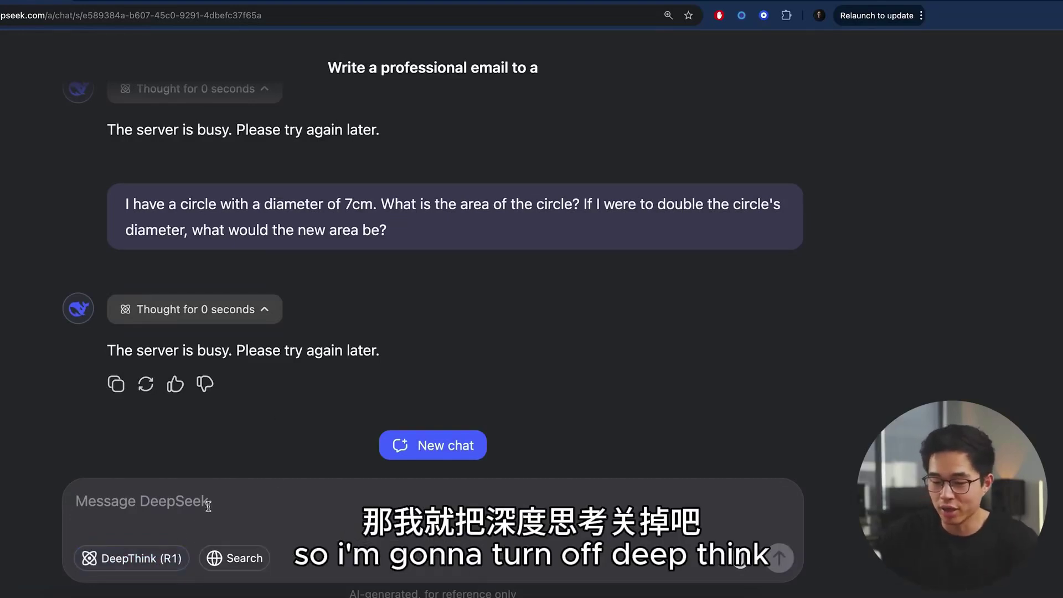
type("I have a circle with a diameter of 7cm. What is the area of the circle? If I were to double the circle's diameter, what would the new area be?")
key("Return")
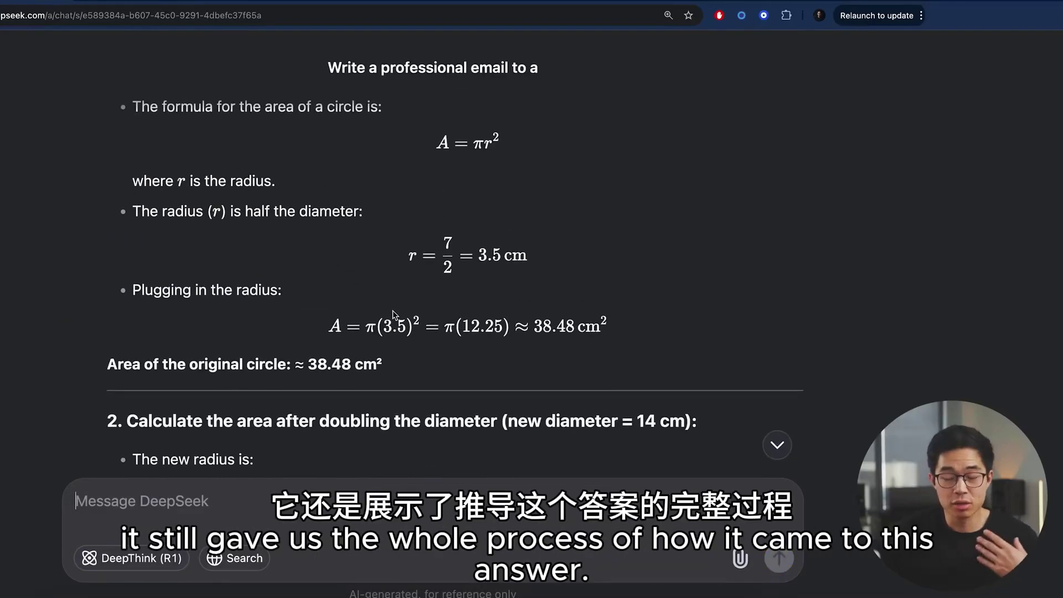
Examine the step-by-step circle area solution, from the original circle's calculation through the doubled diameter to the Key Insight
scroll(394, 314, "up", 2)
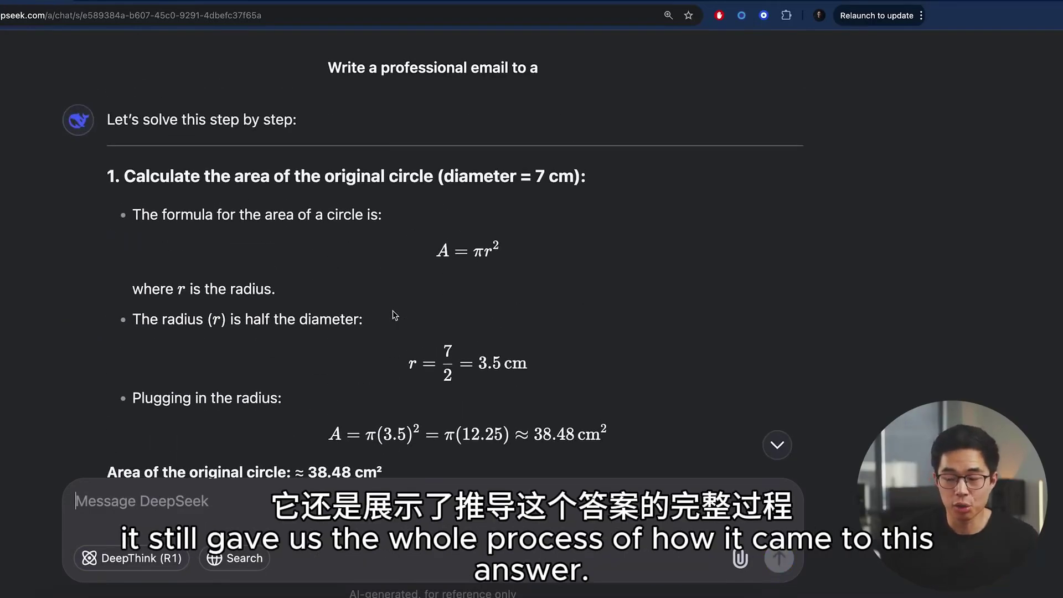
scroll(394, 315, "down", 1)
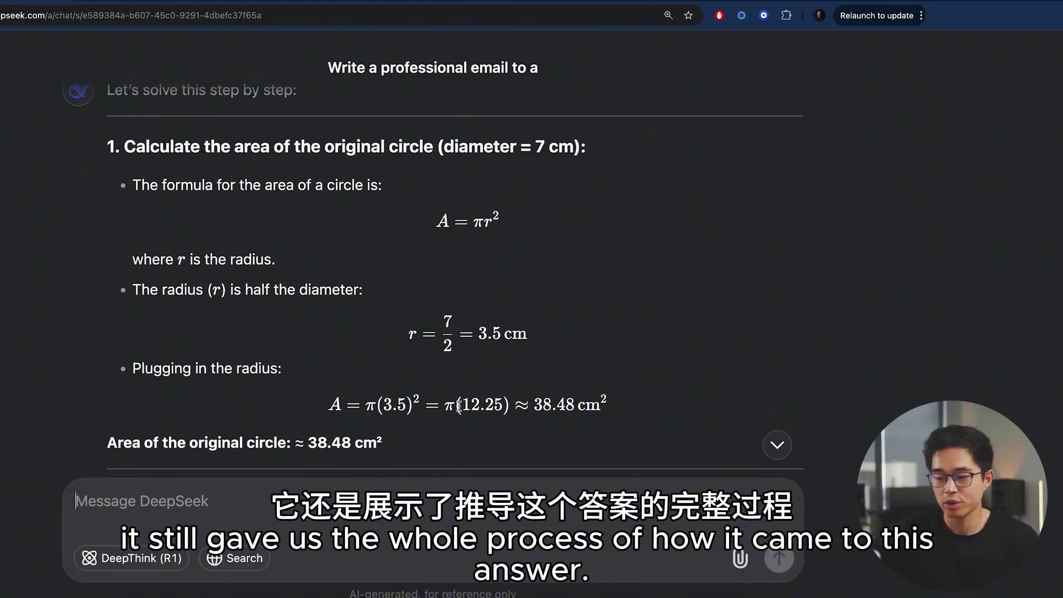
scroll(458, 405, "down", 2)
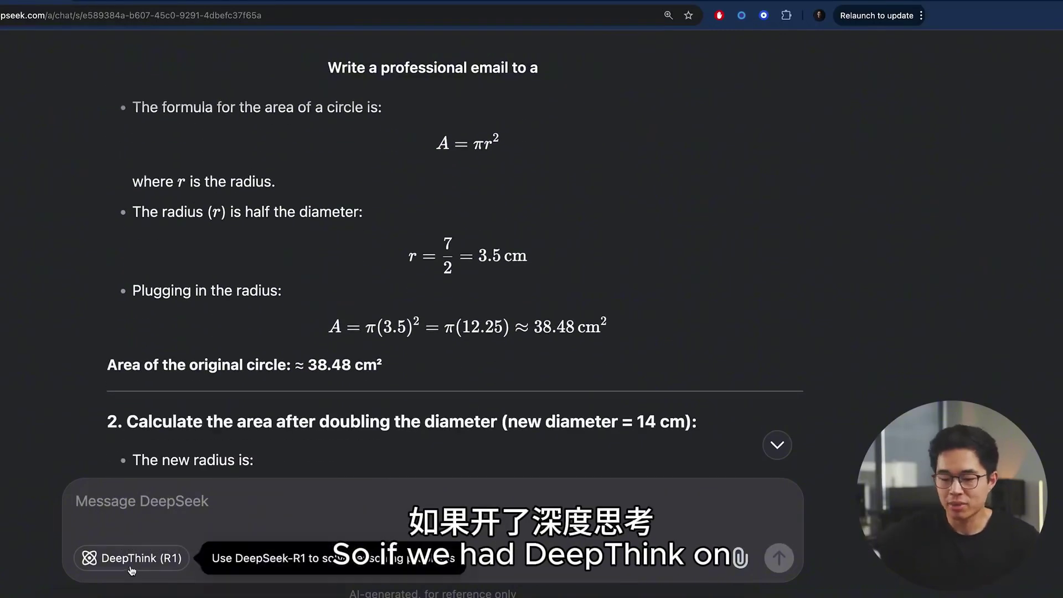
scroll(624, 293, "up", 2)
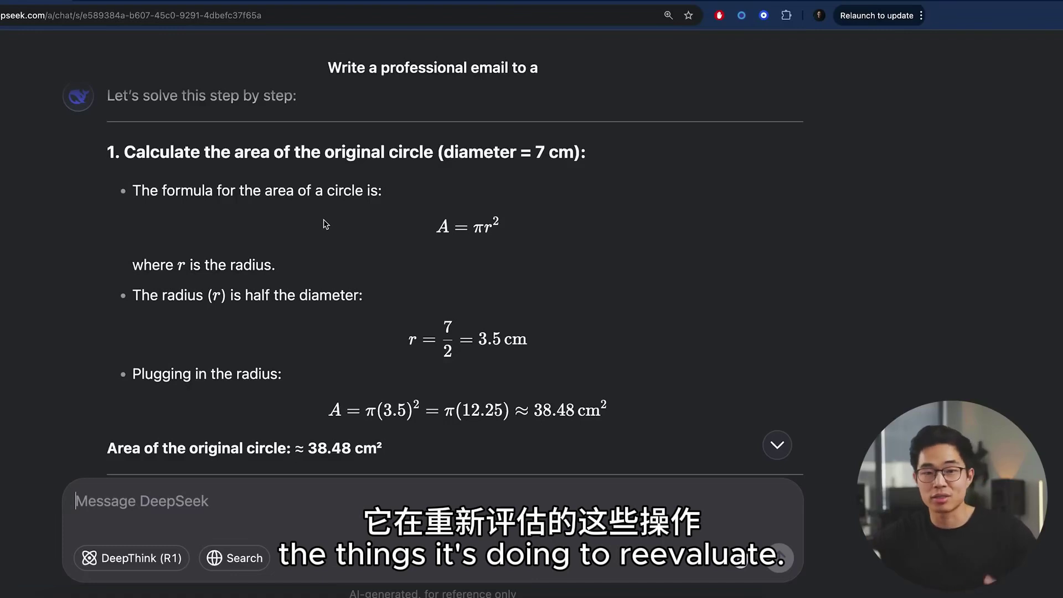
scroll(427, 227, "down", 5)
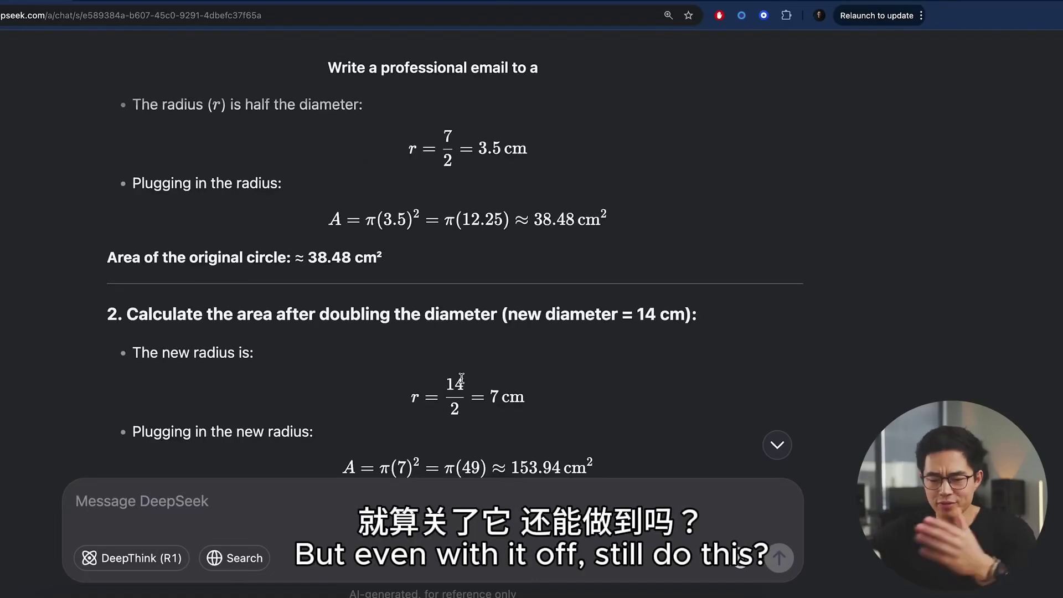
scroll(455, 398, "down", 1)
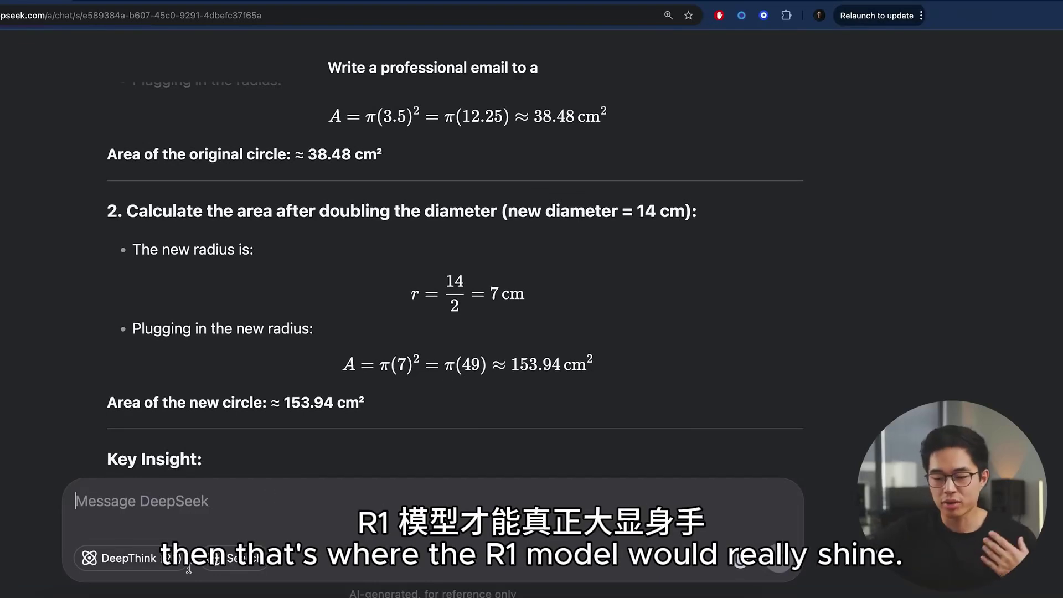
scroll(381, 403, "down", 3)
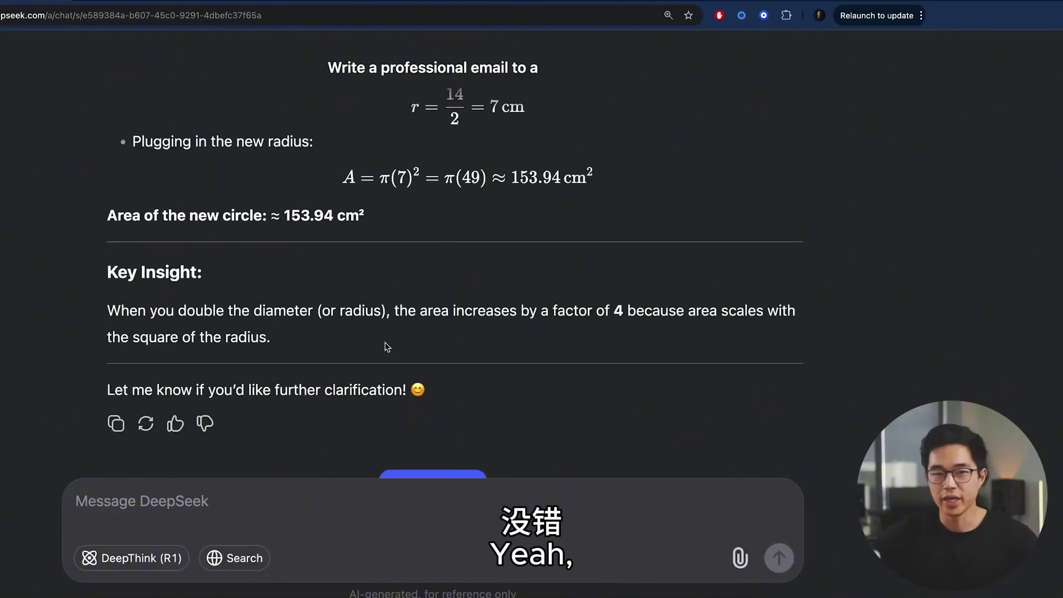